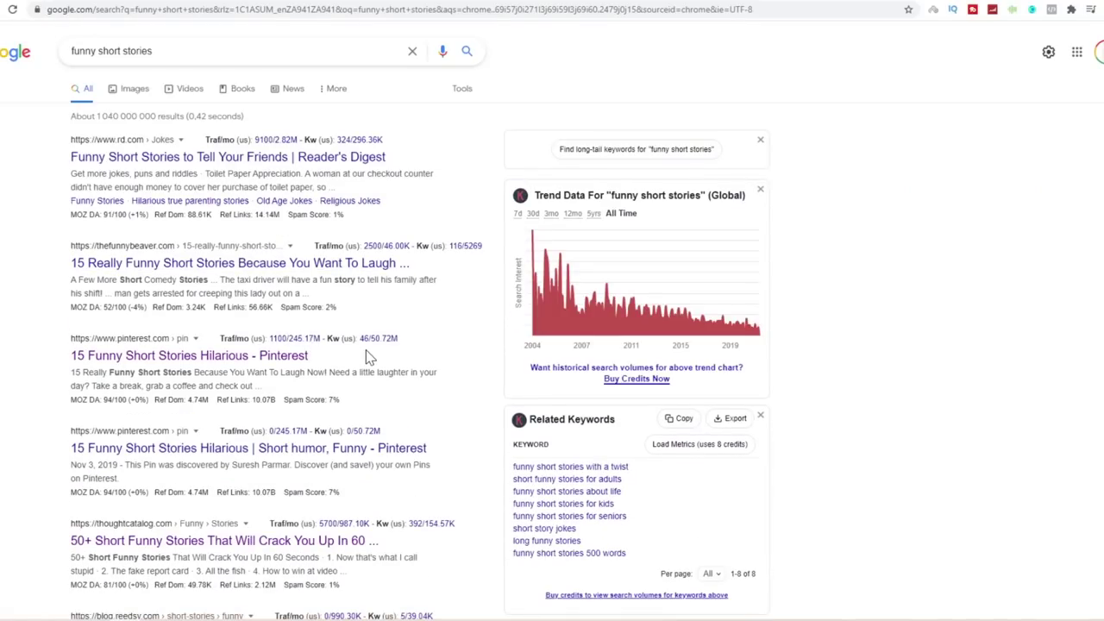
- Open the Thought Catalog and Reedsy results for funny short stories in new tabs
scroll(259, 328, "down", 3)
right_click(188, 295)
left_click(226, 302)
right_click(155, 297)
left_click(220, 304)
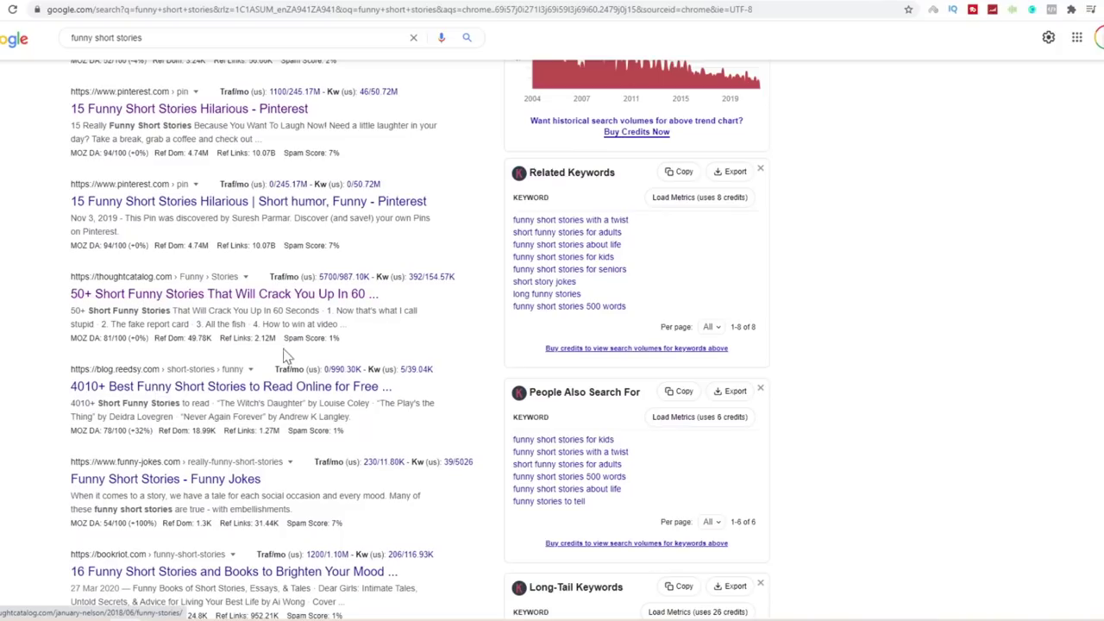
right_click(118, 390)
left_click(182, 402)
- Look through the Reedsy page of short funny stories
key("ctrl+Tab")
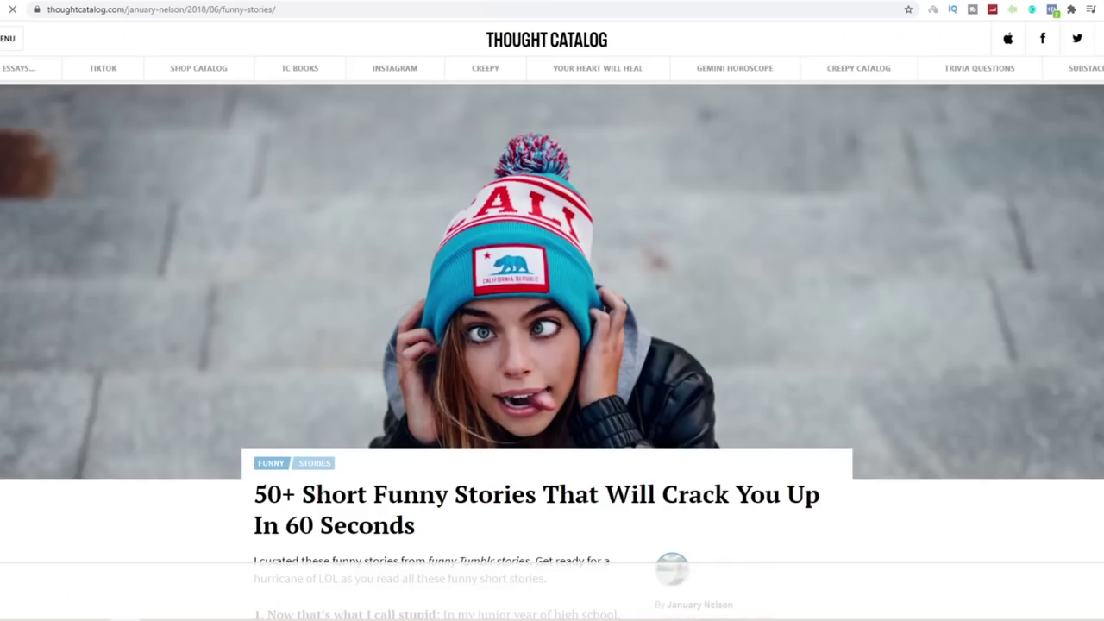
key("ctrl+Tab")
scroll(669, 315, "down", 7)
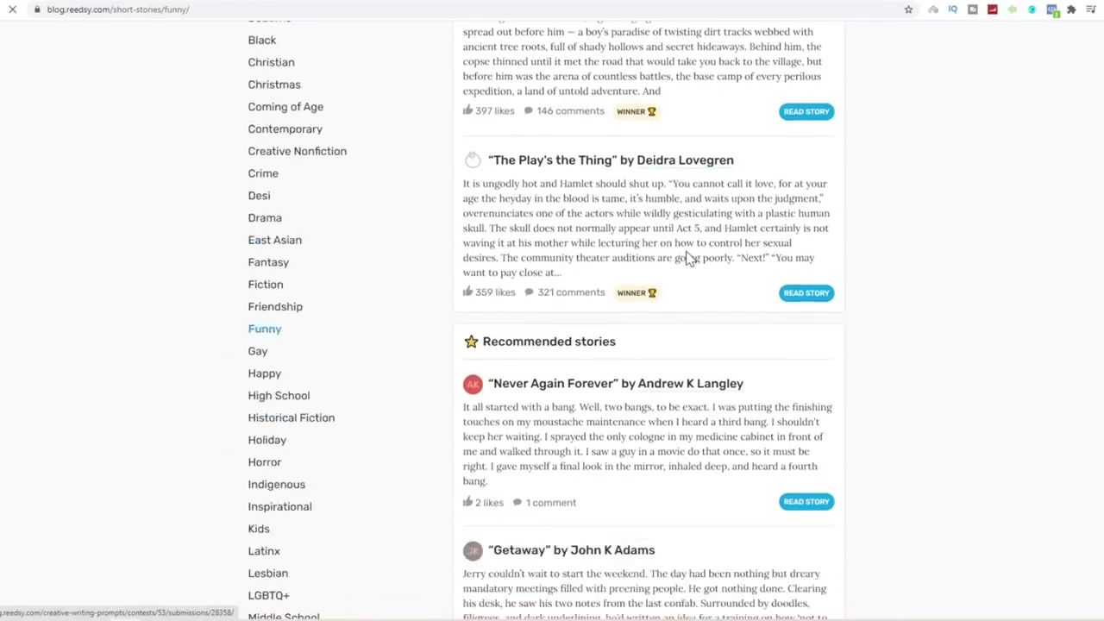
scroll(668, 315, "up", 4)
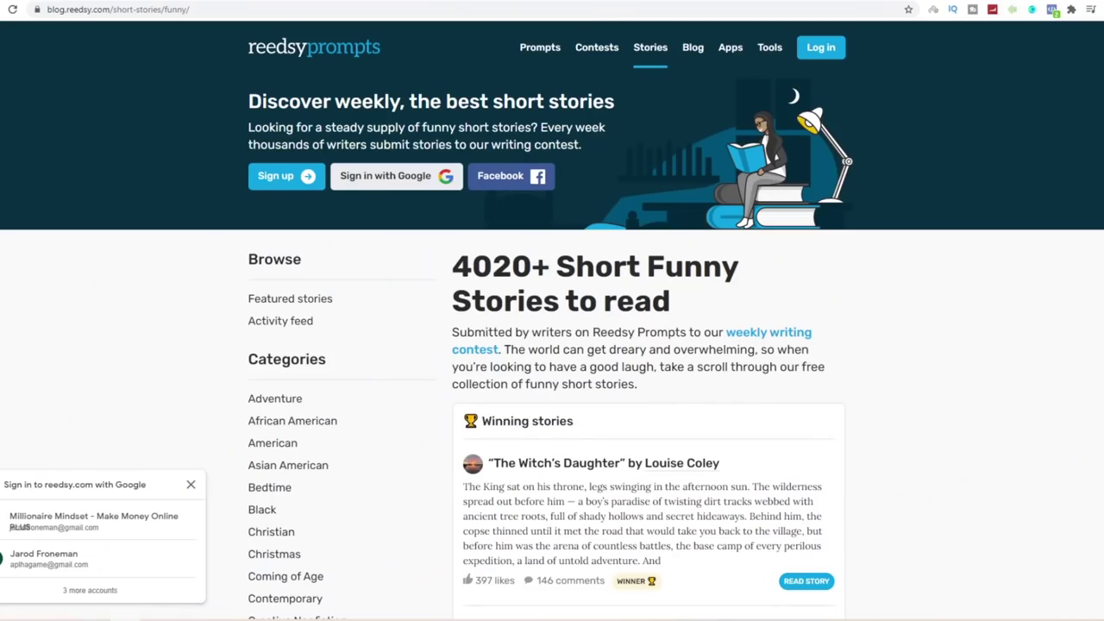
left_click_drag(549, 266, 452, 267)
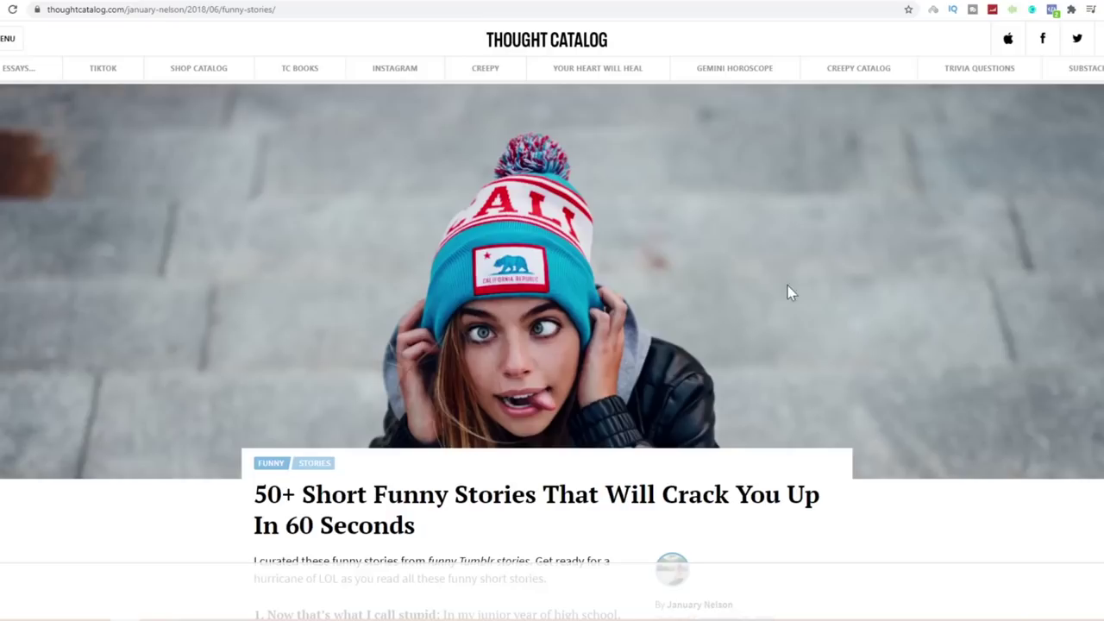
- Copy the first story, "Now that's what I call stupid", from the Thought Catalog article
scroll(788, 291, "down", 5)
scroll(672, 293, "up", 2)
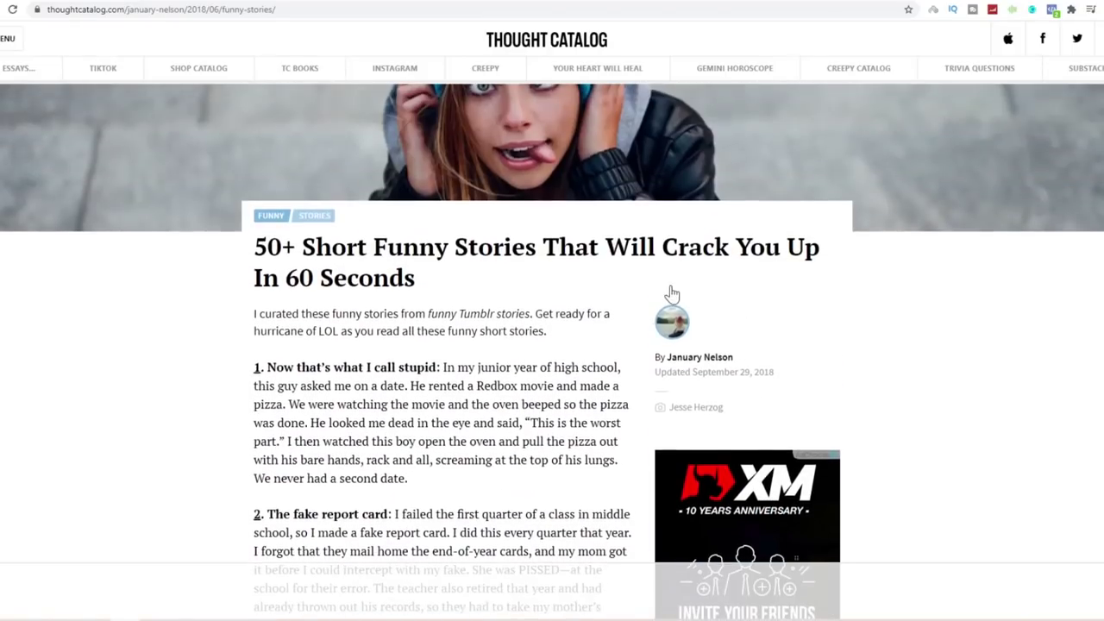
scroll(672, 293, "down", 3)
scroll(668, 284, "up", 1)
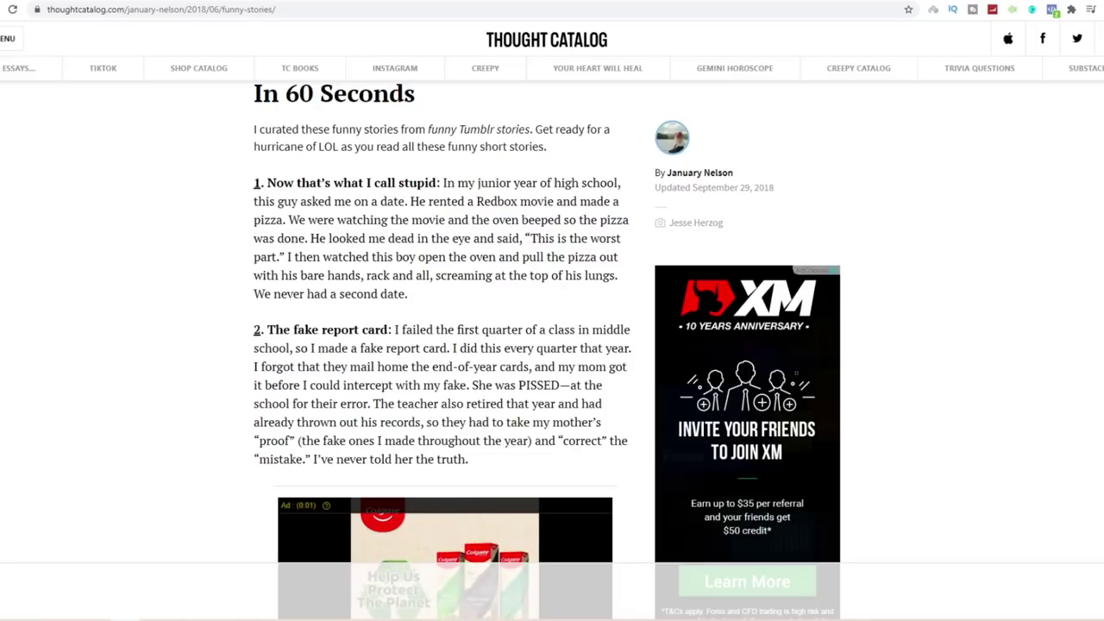
left_click_drag(421, 303, 255, 182)
right_click(441, 224)
left_click(443, 228)
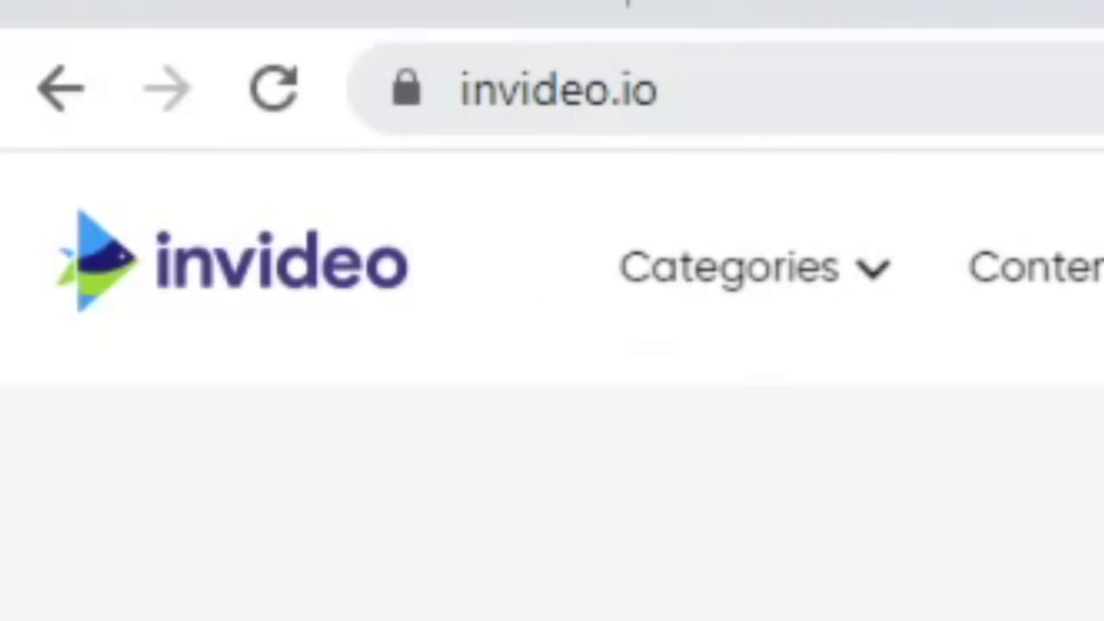
- On invideo.io, choose the Text to Video workflow with the Vertical (9:16) dimension
left_click(113, 14)
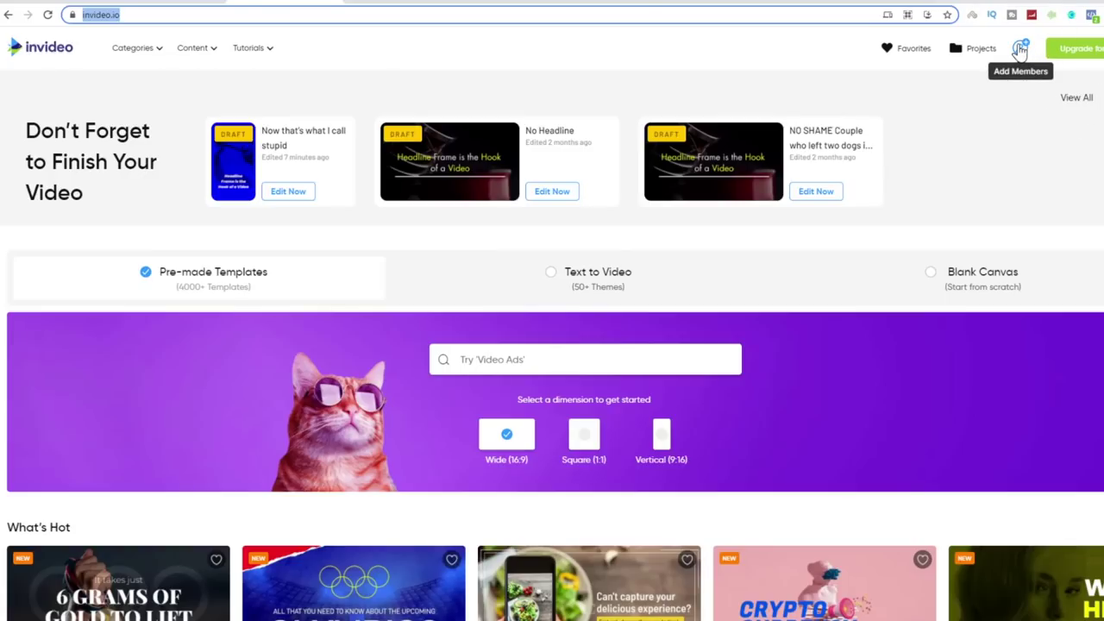
left_click(585, 285)
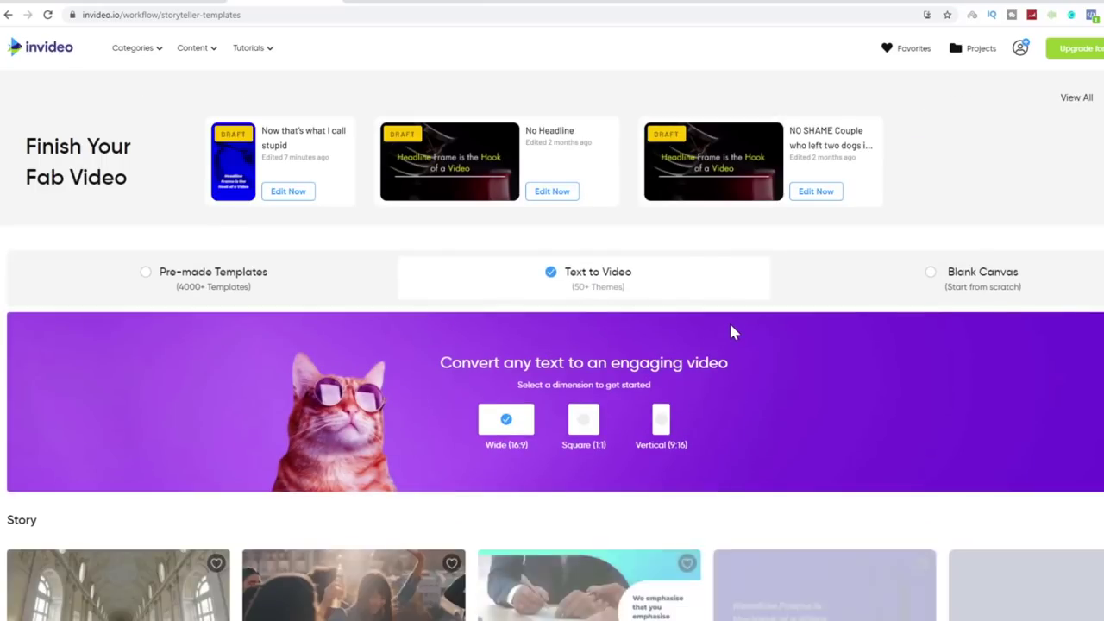
scroll(723, 405, "down", 2)
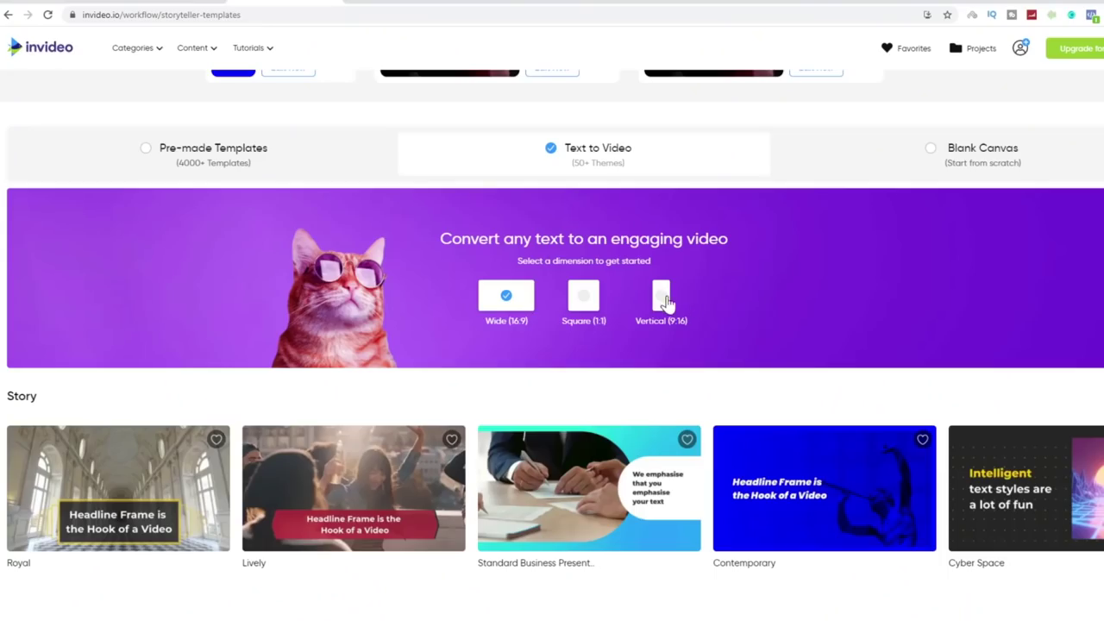
left_click(662, 298)
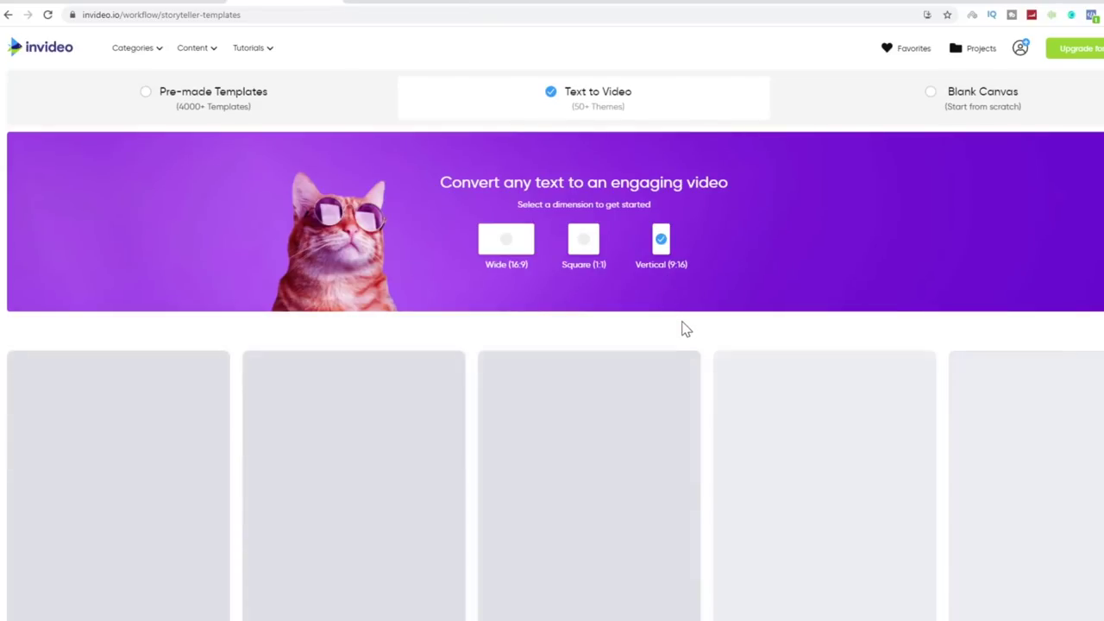
- Start a new video from the Lively story template in Vertical (9:16)
scroll(682, 337, "down", 3)
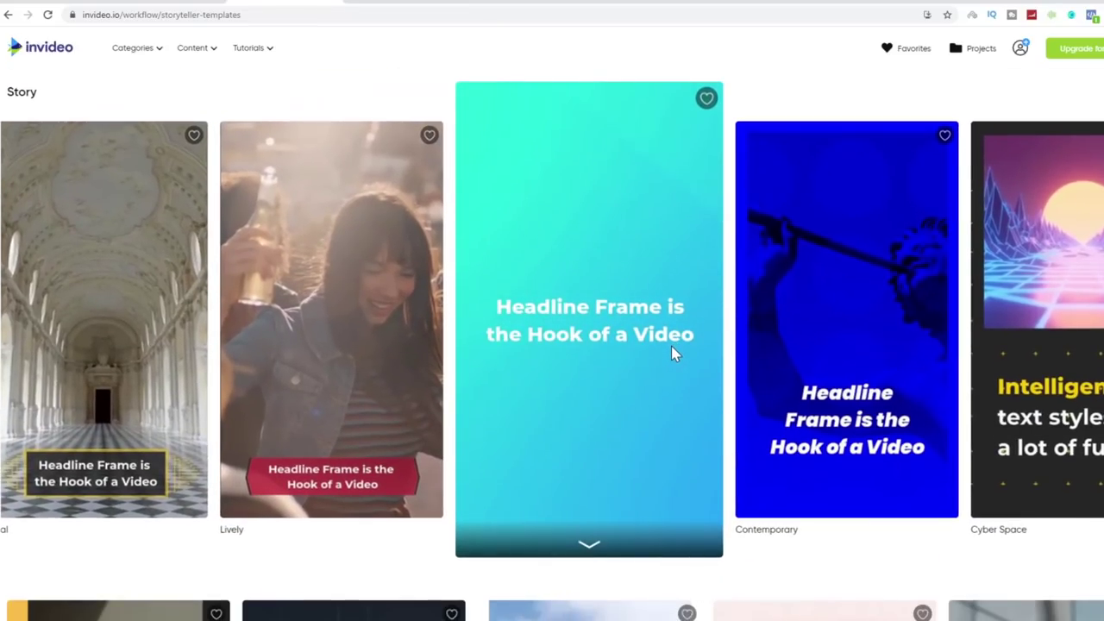
scroll(671, 346, "down", 10)
scroll(690, 352, "down", 4)
scroll(671, 81, "up", 15)
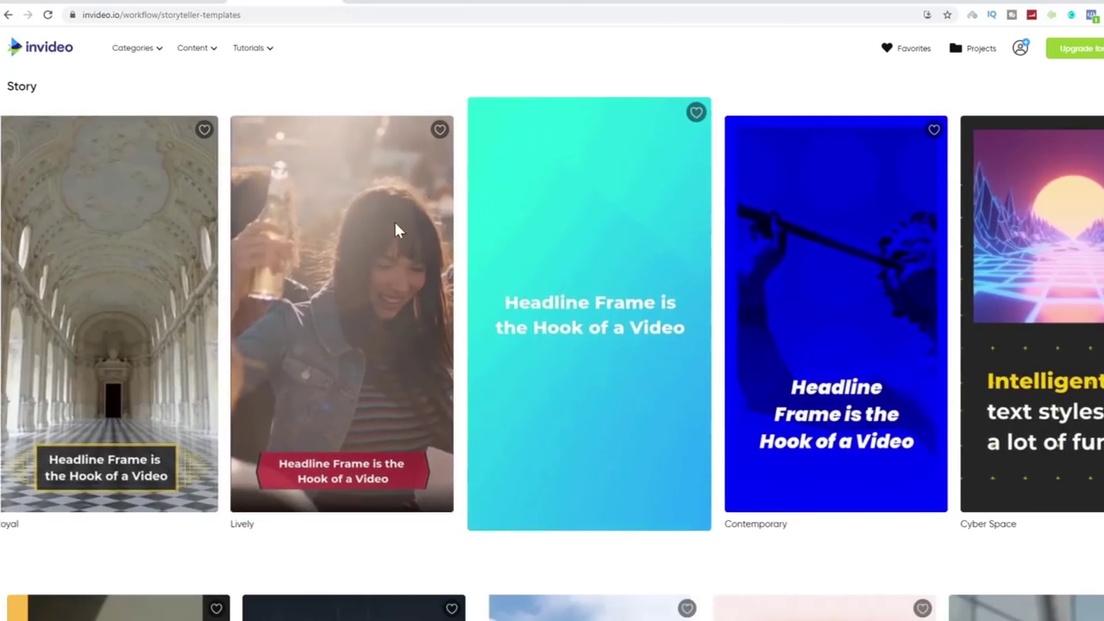
mouse_move(365, 283)
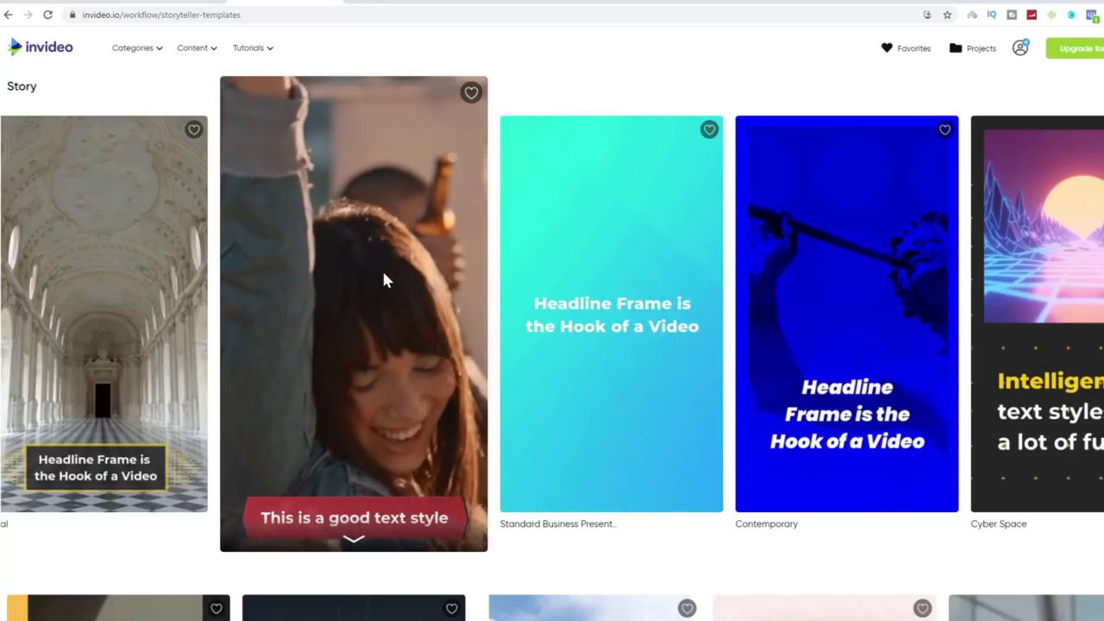
left_click(382, 277)
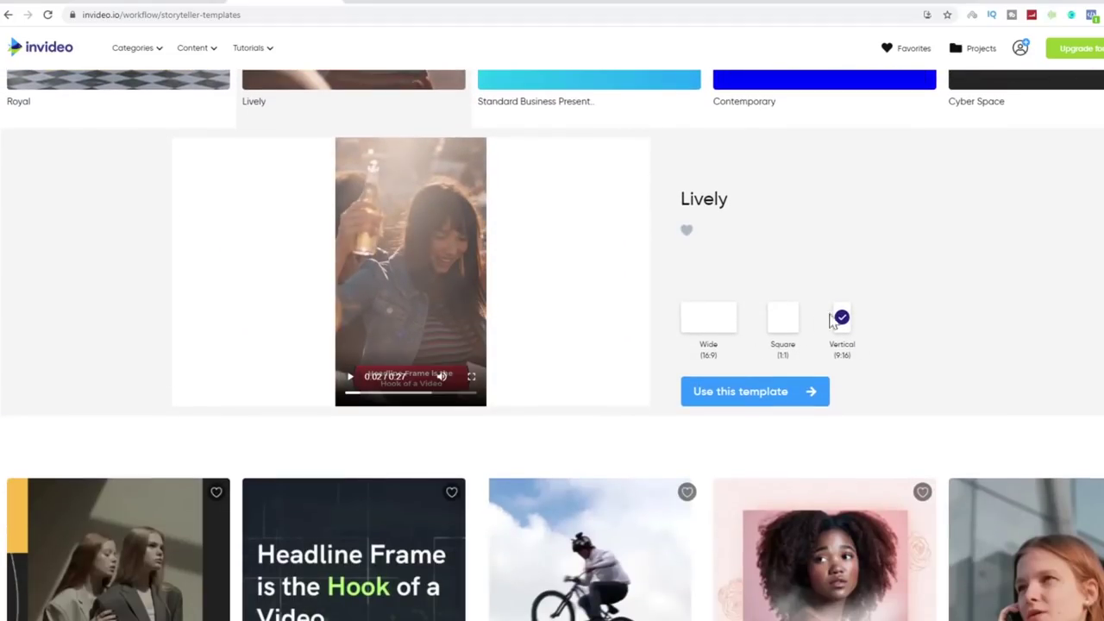
scroll(932, 339, "down", 2)
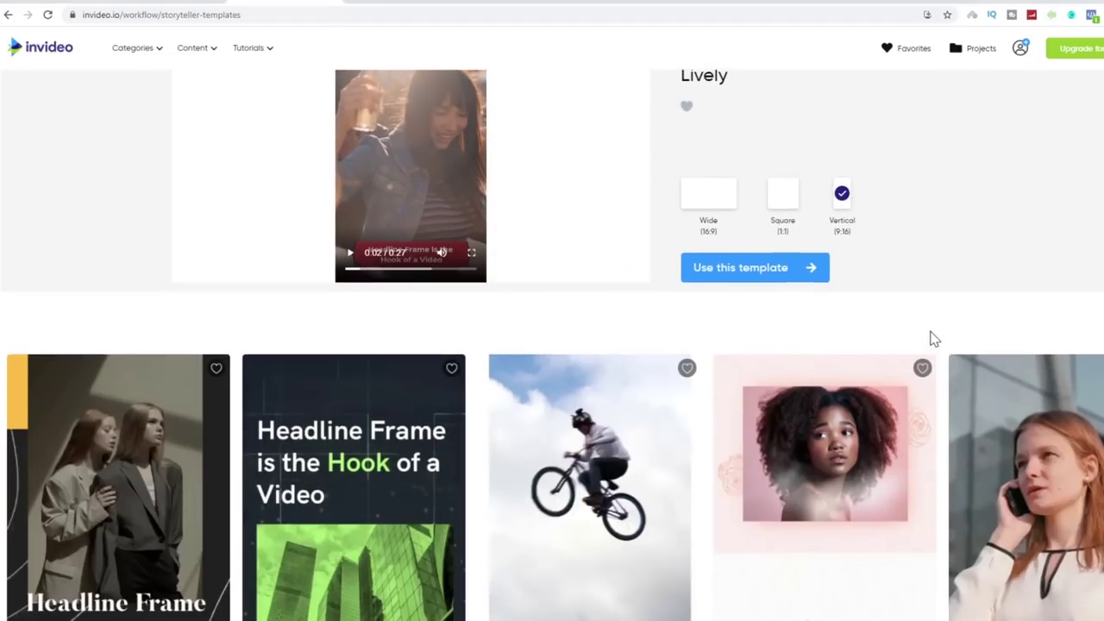
left_click(773, 278)
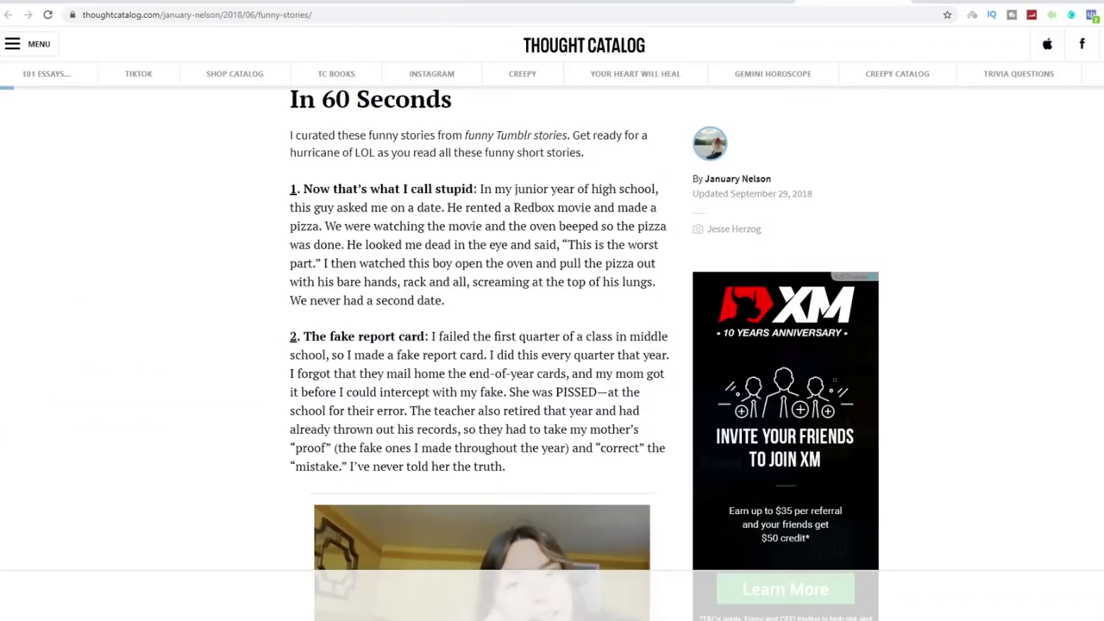
- Copy the second story's title, "The fake report card", from the Thought Catalog article into invideo's script headline
left_click_drag(428, 337, 302, 339)
right_click(343, 344)
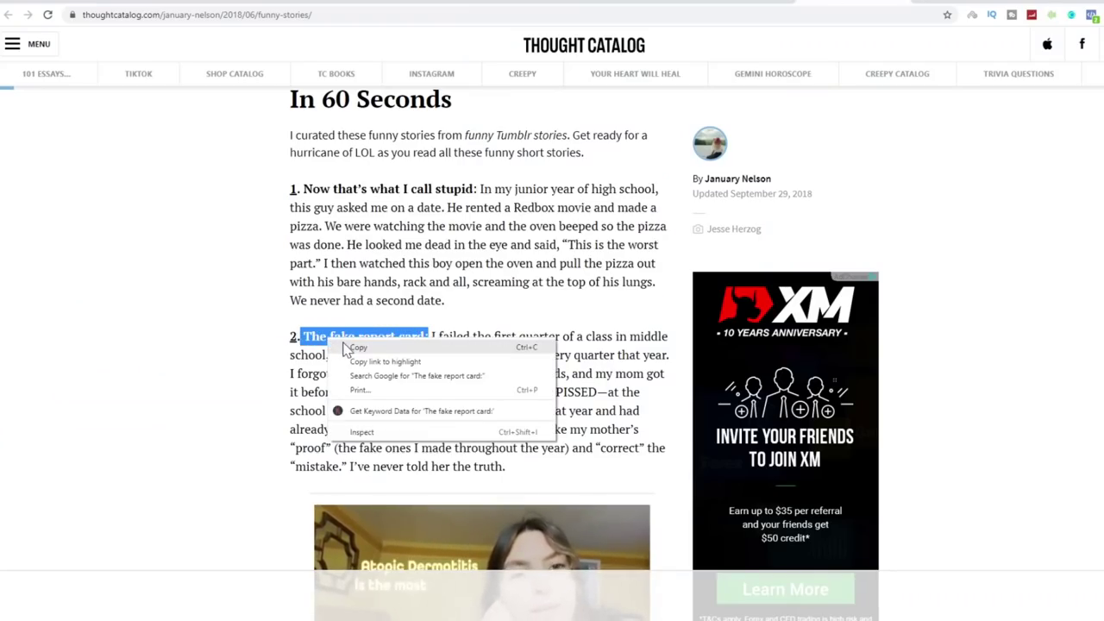
left_click(356, 348)
left_click(818, 2)
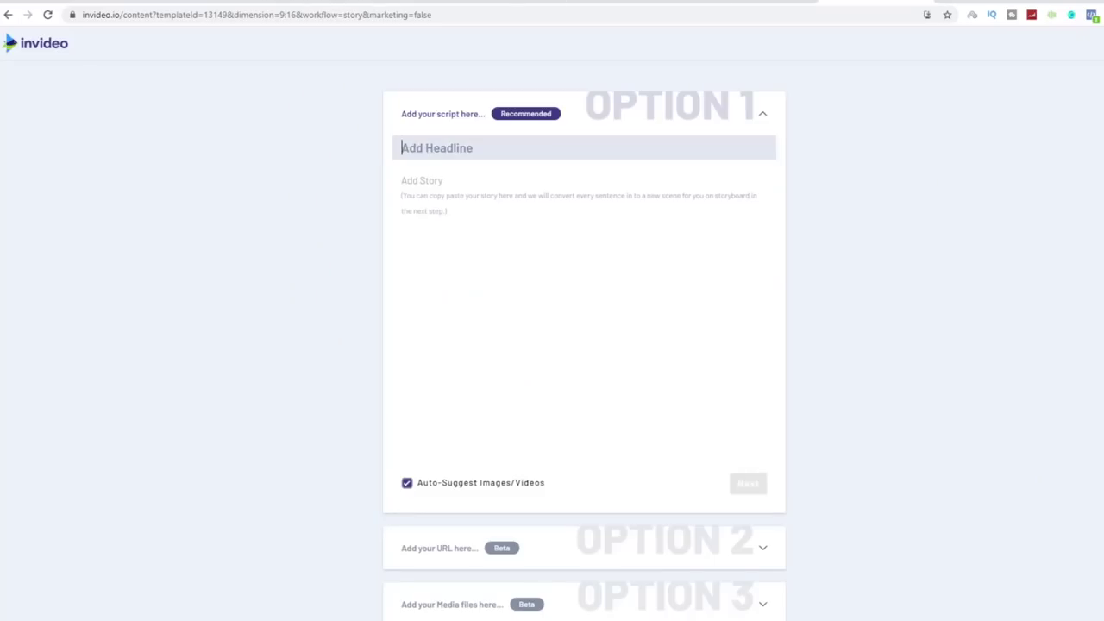
key("ctrl+v")
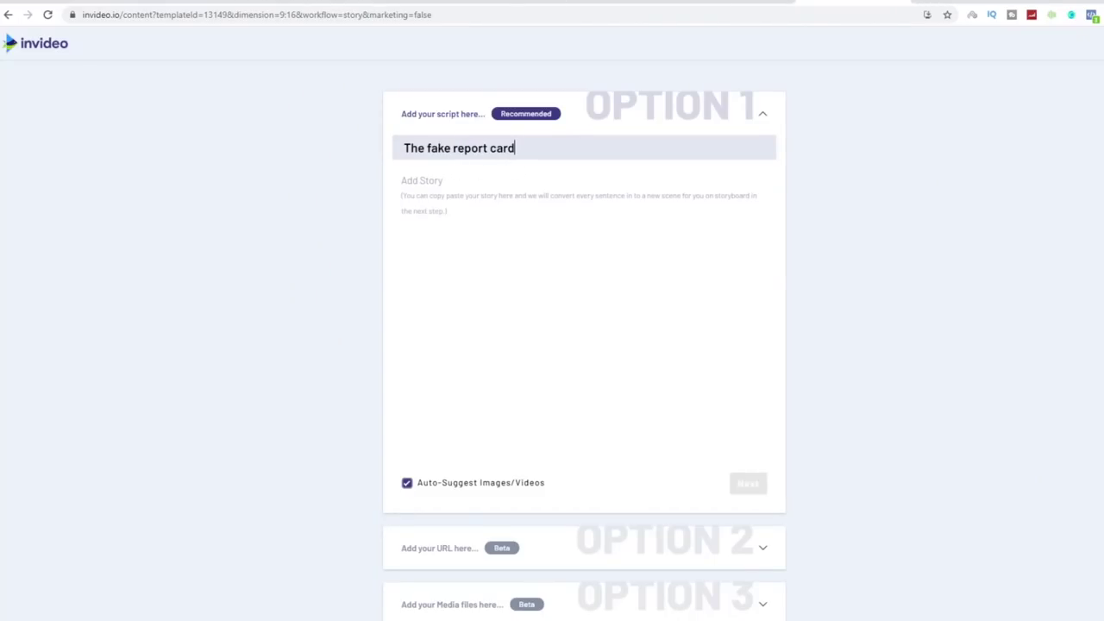
- Copy the body text of the fake report card story from the article into the script's story field
left_click(402, 180)
key("ctrl+shift+Tab")
left_click_drag(506, 466, 432, 337)
right_click(457, 338)
left_click(483, 345)
key("ctrl+Tab")
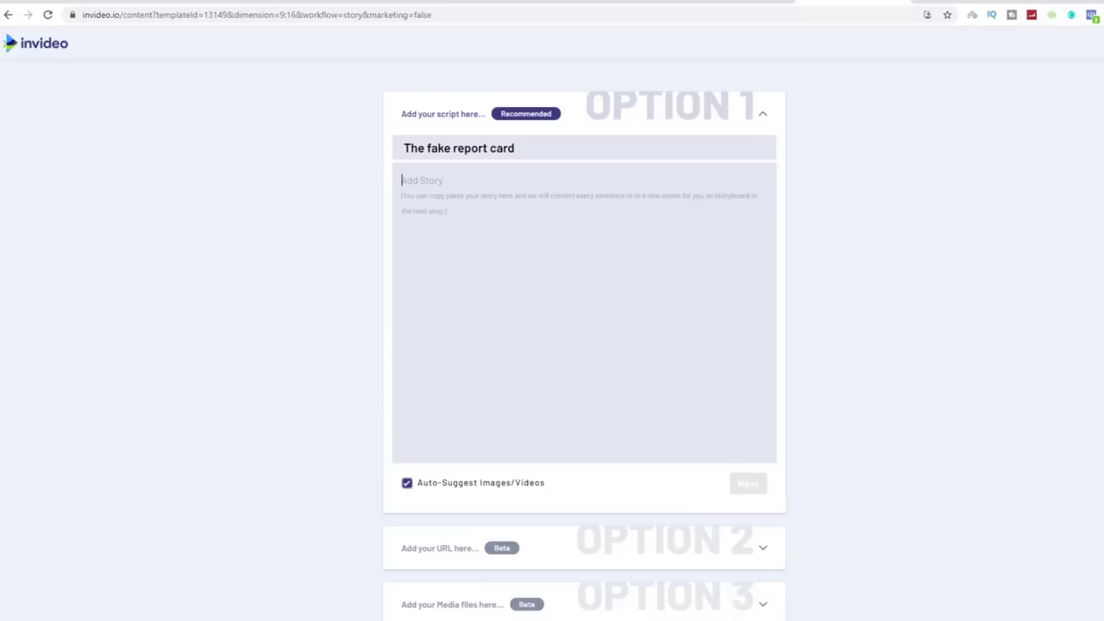
key("ctrl+v")
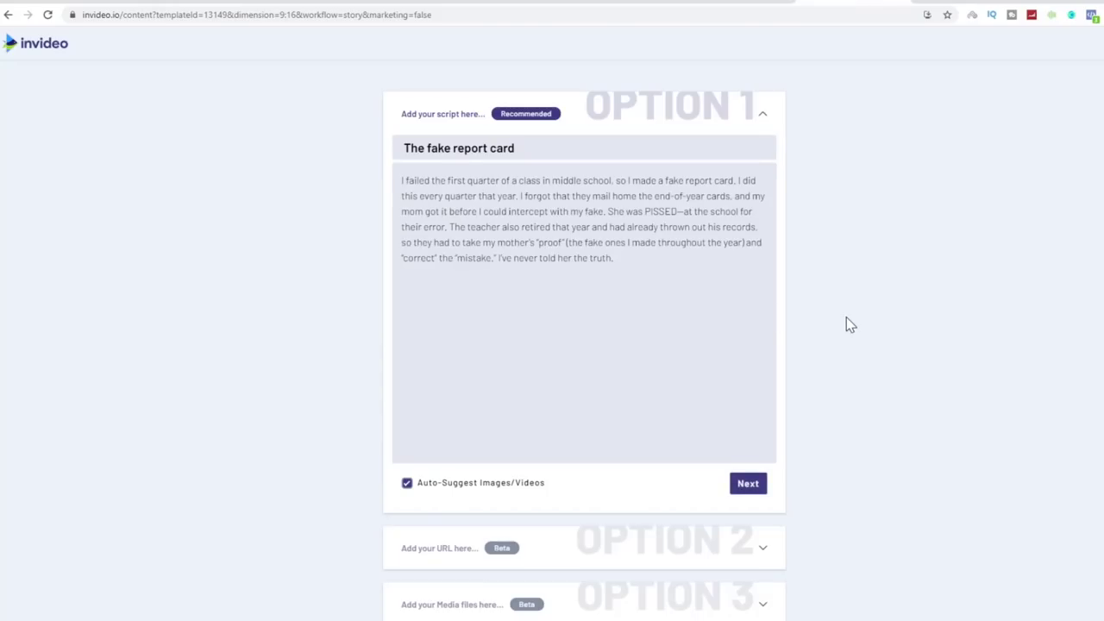
- Submit the script, have its text rearranged into separate scenes, and generate the storyboard
left_click(753, 487)
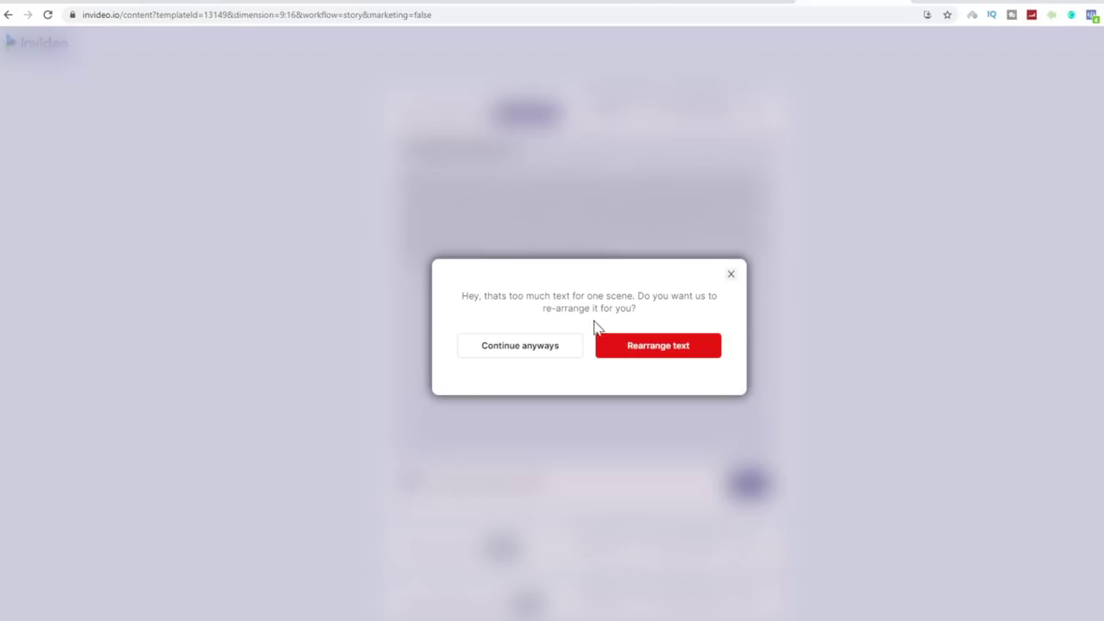
left_click(672, 355)
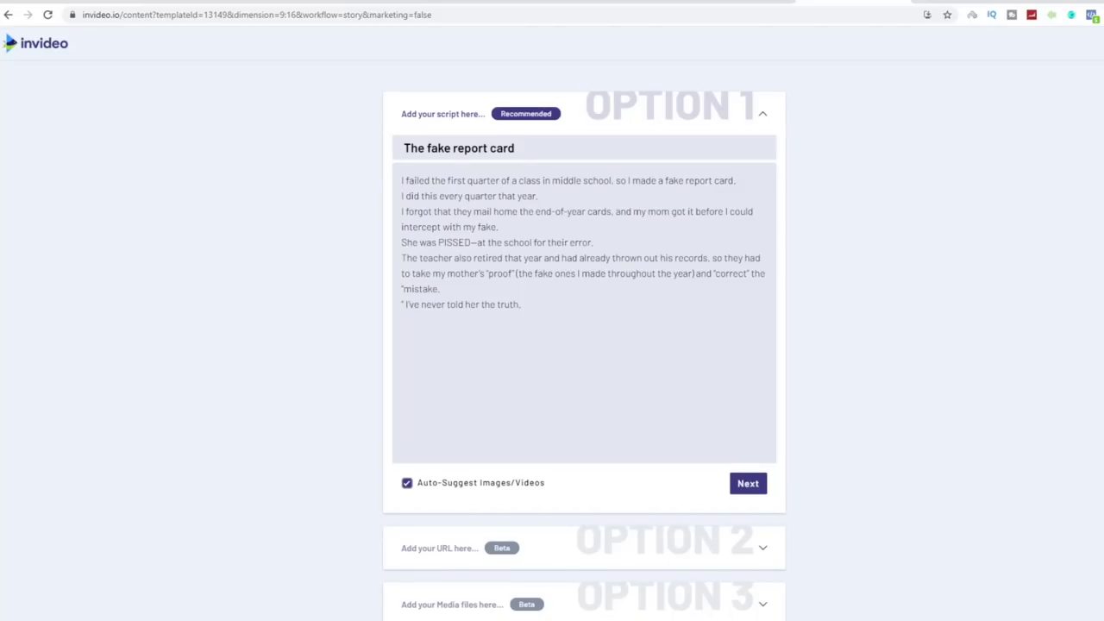
left_click(747, 485)
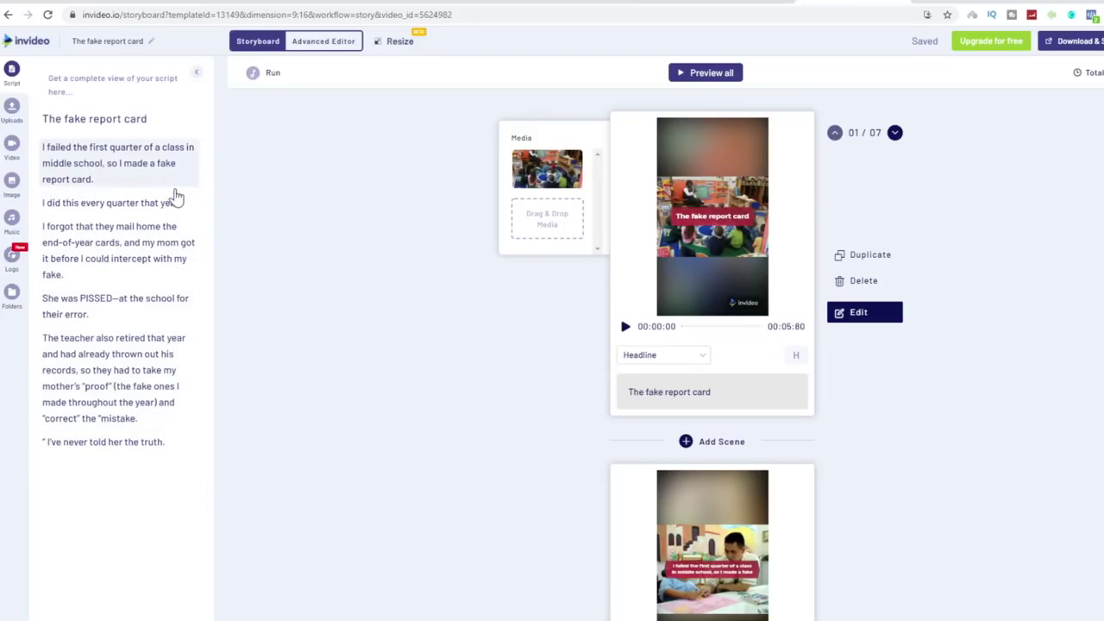
- Export the fake report card storyboard as a video and dismiss the recommendation survey
scroll(758, 250, "down", 6)
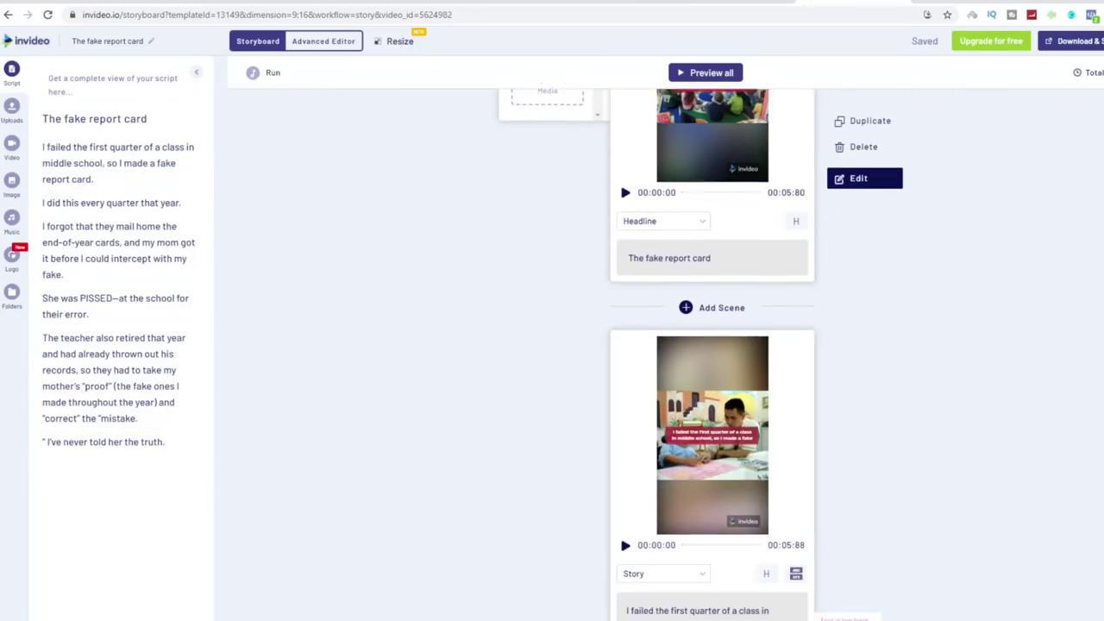
scroll(828, 246, "down", 12)
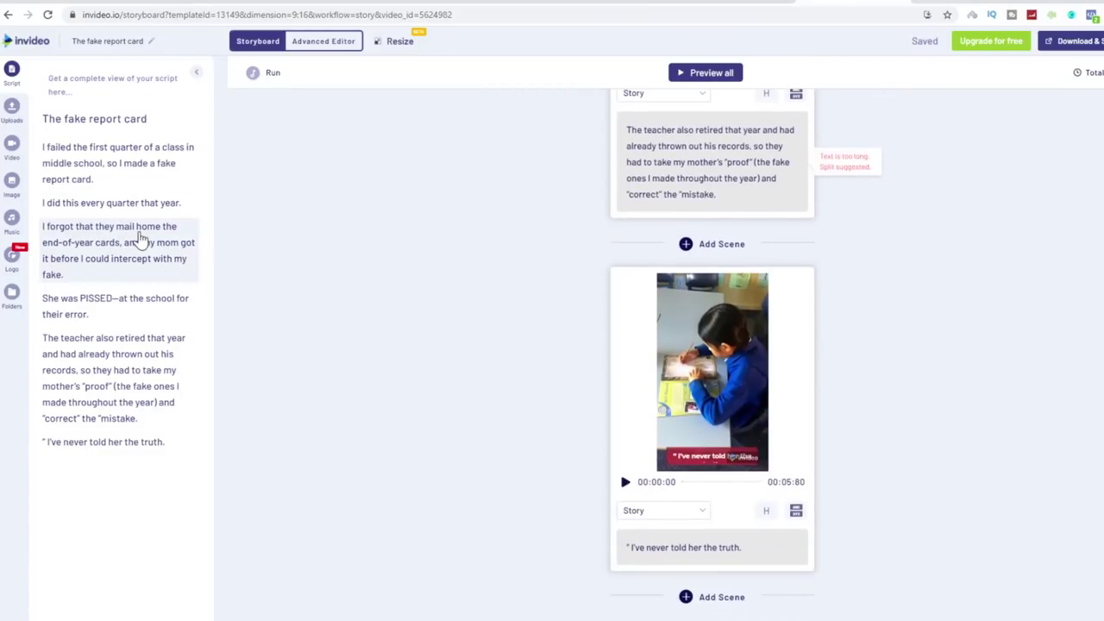
scroll(560, 426, "up", 18)
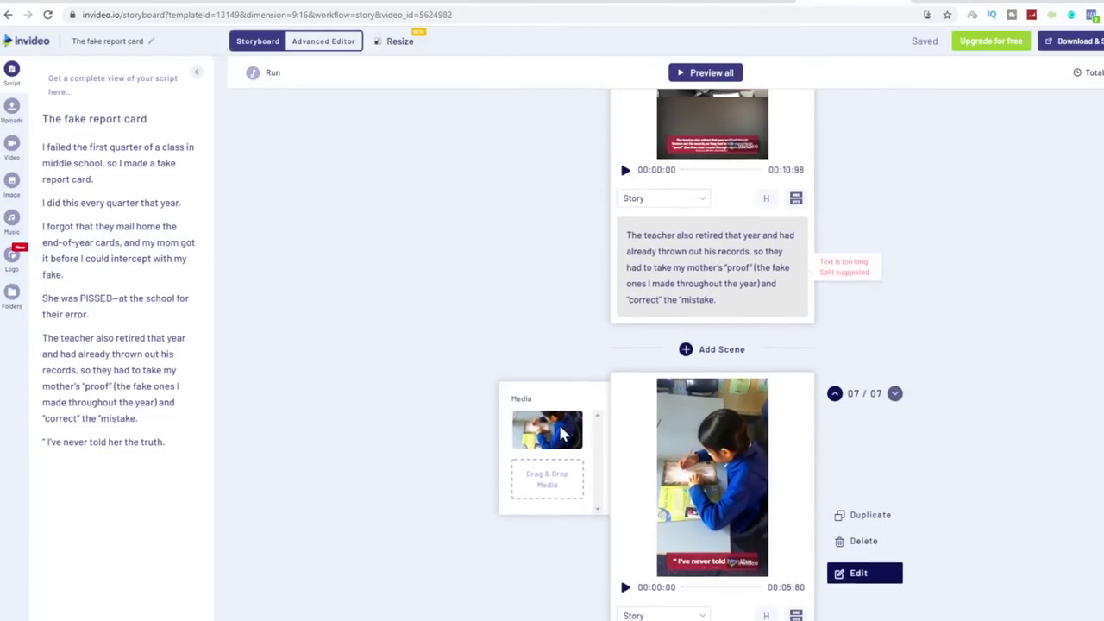
scroll(560, 426, "up", 7)
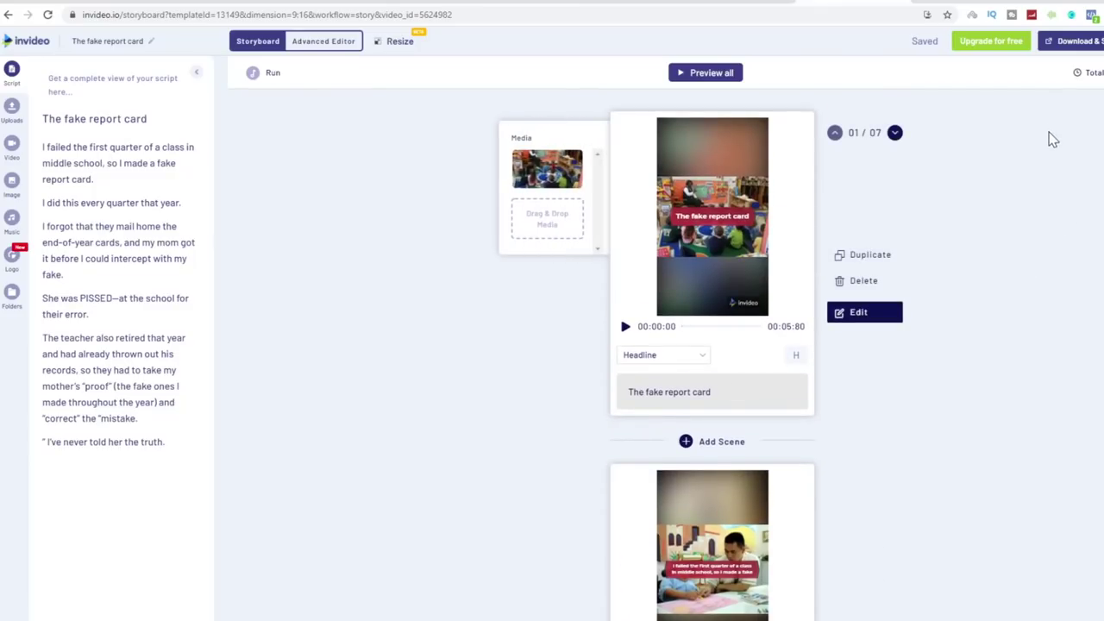
left_click(1095, 45)
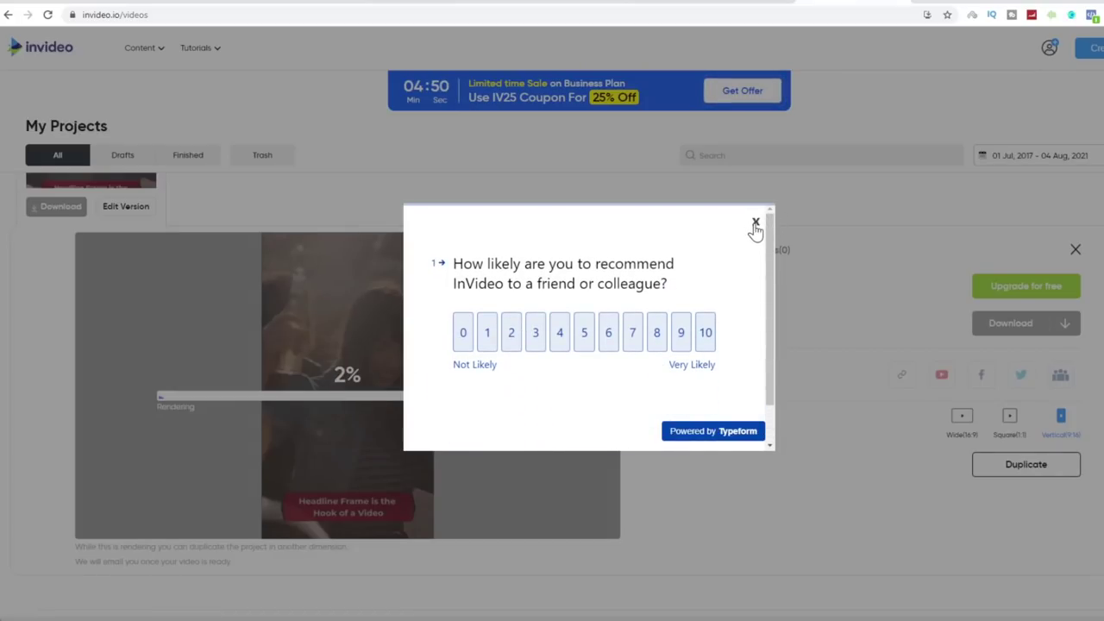
left_click(755, 224)
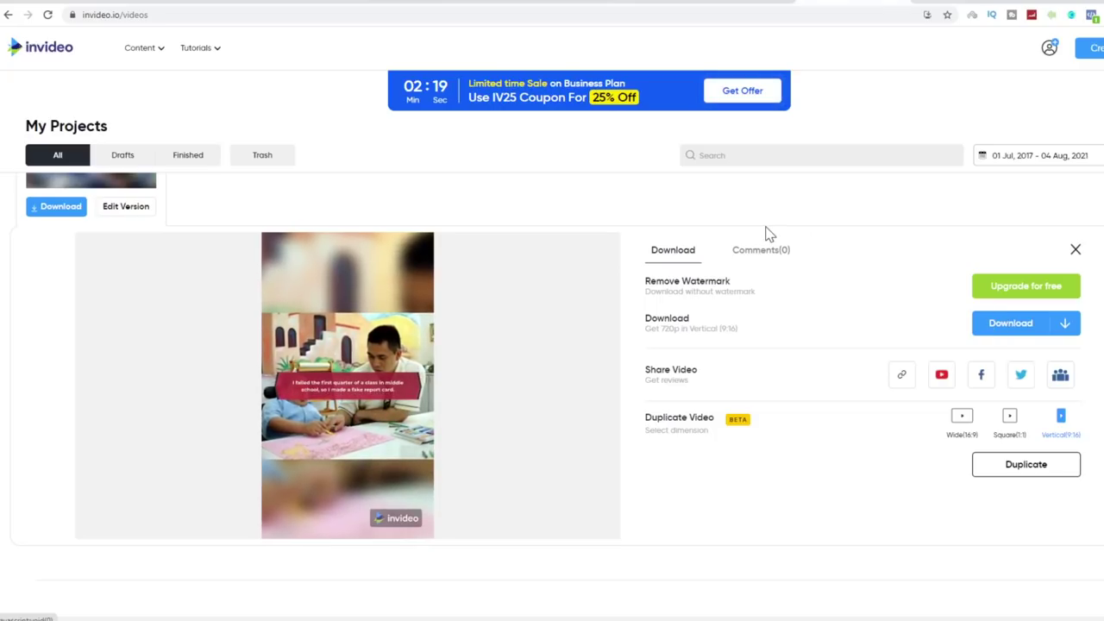
- Preview the rendered video and download it in 720p Vertical (9:16)
left_click(90, 508)
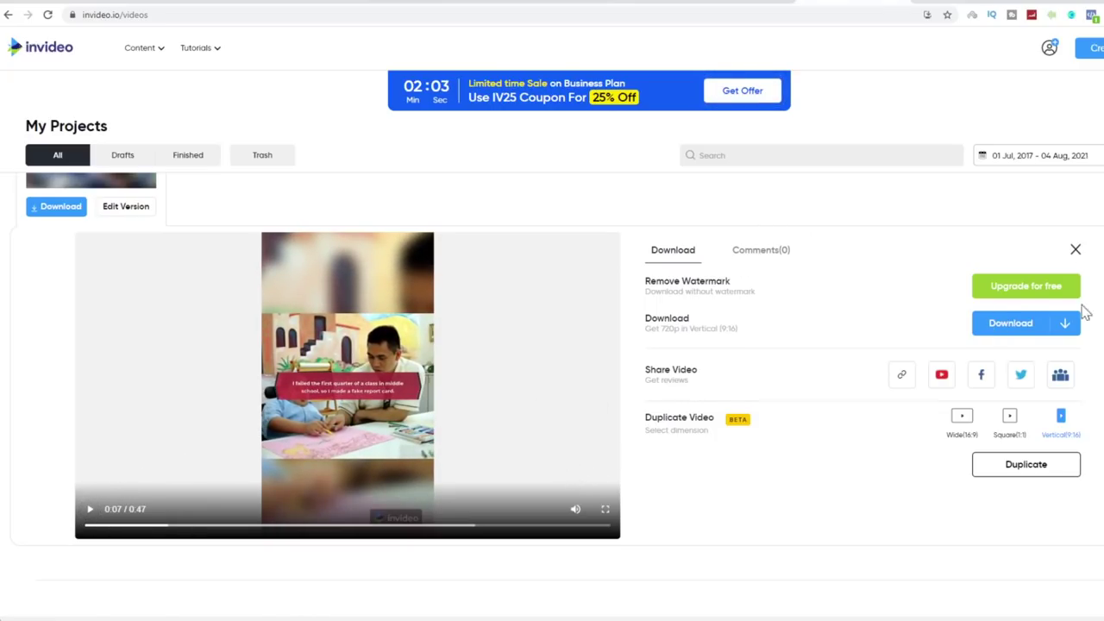
left_click(1021, 332)
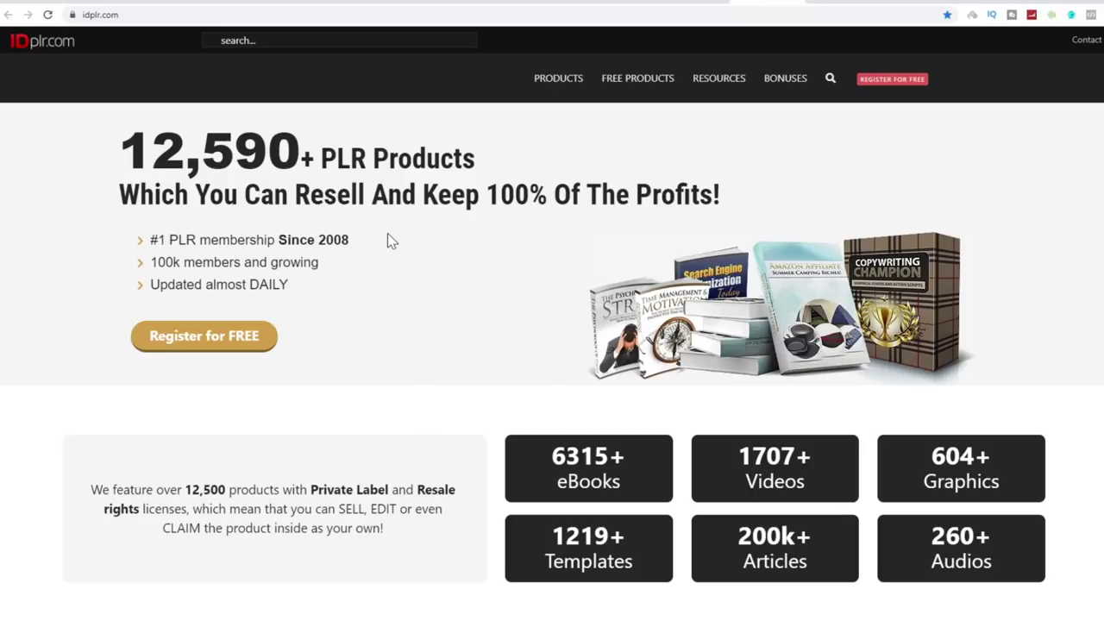
left_click(100, 15)
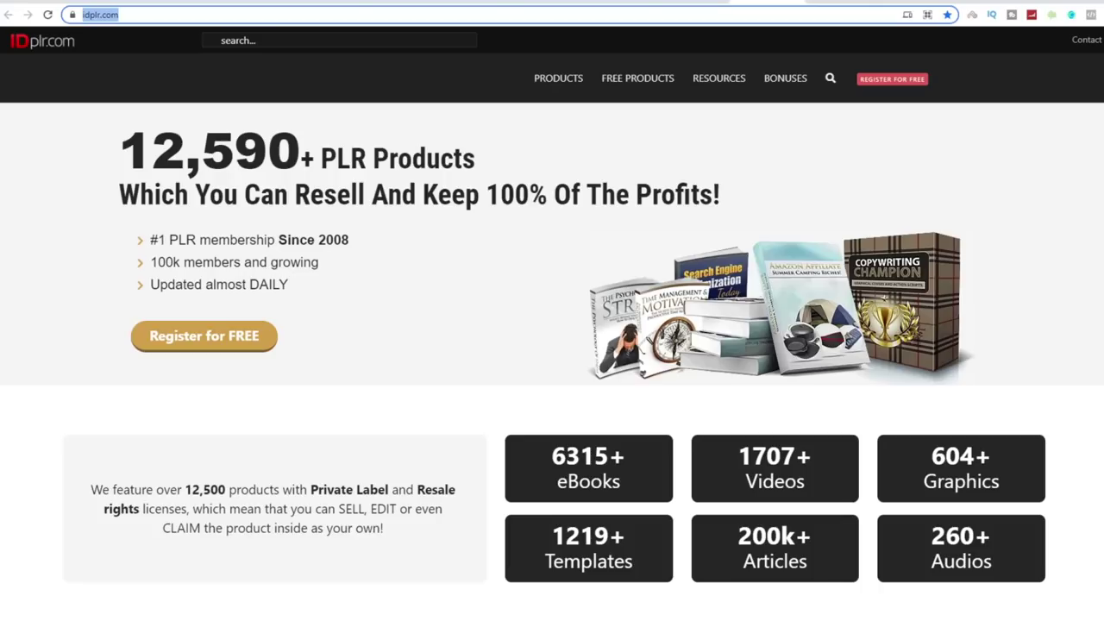
- Look over the product categories on IDPLR and search the site for jokes
mouse_move(557, 88)
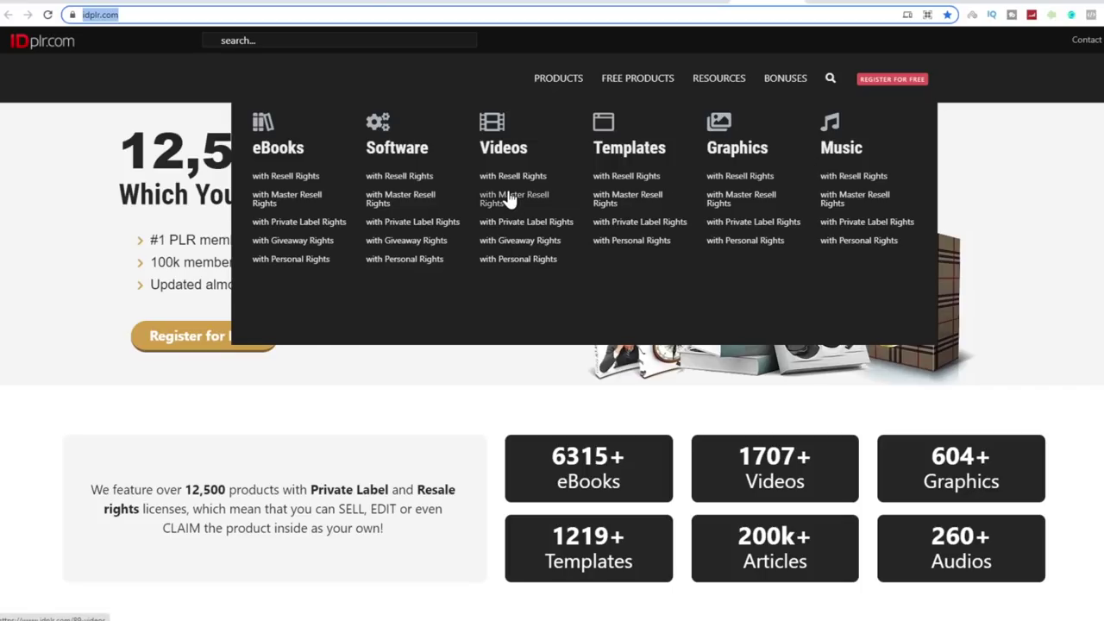
left_click(222, 40)
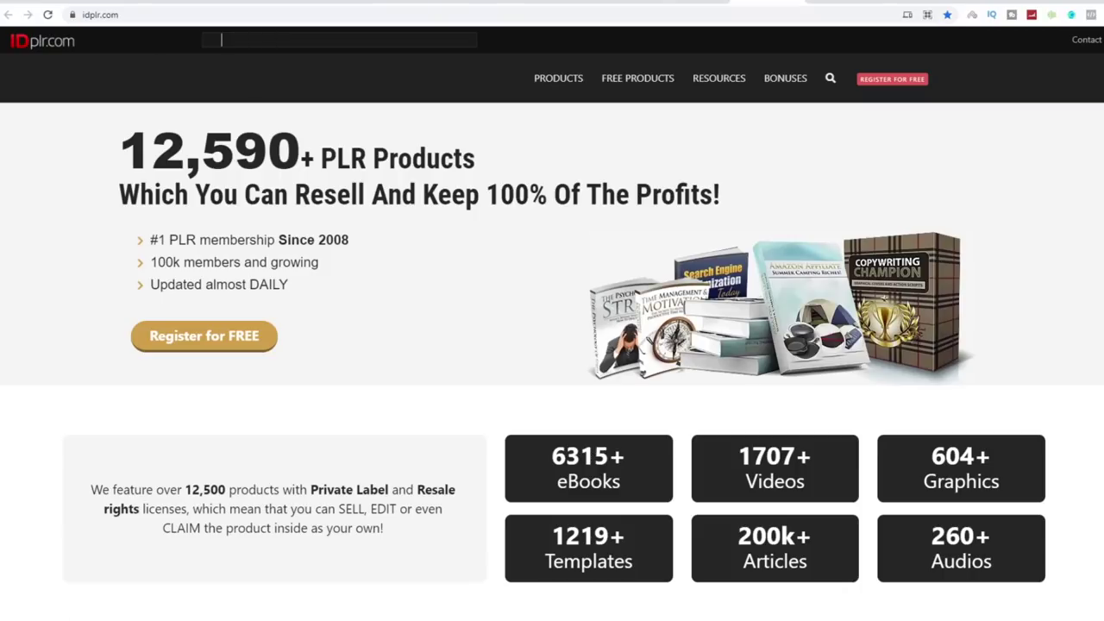
type("jokes")
key("Return")
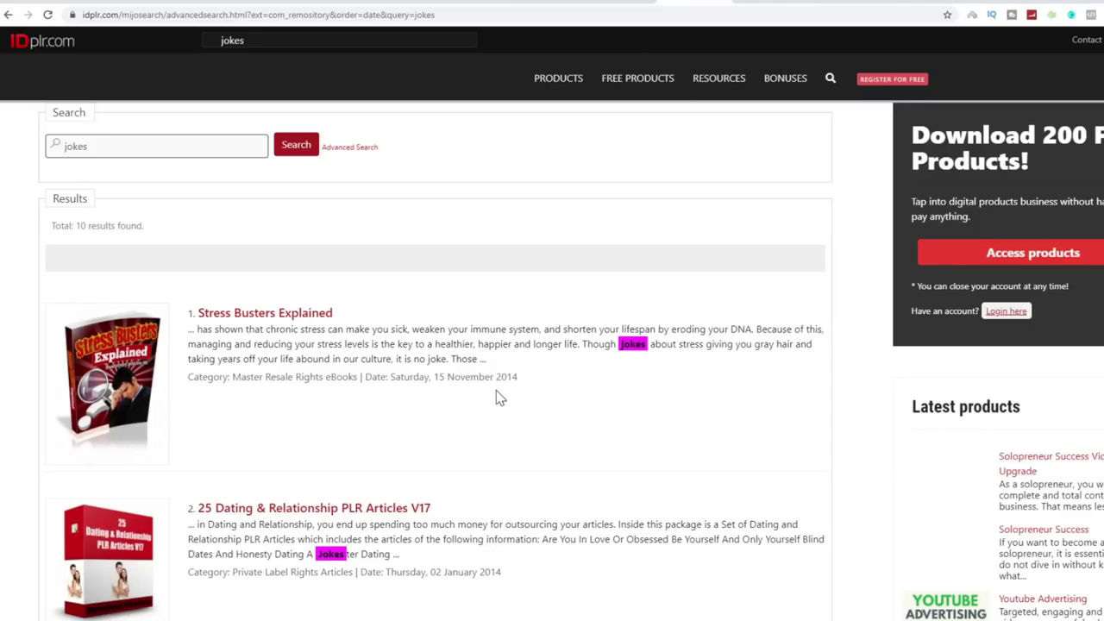
- Browse the joke search results and open the Toaster's Handbook ebook
scroll(388, 361, "down", 2)
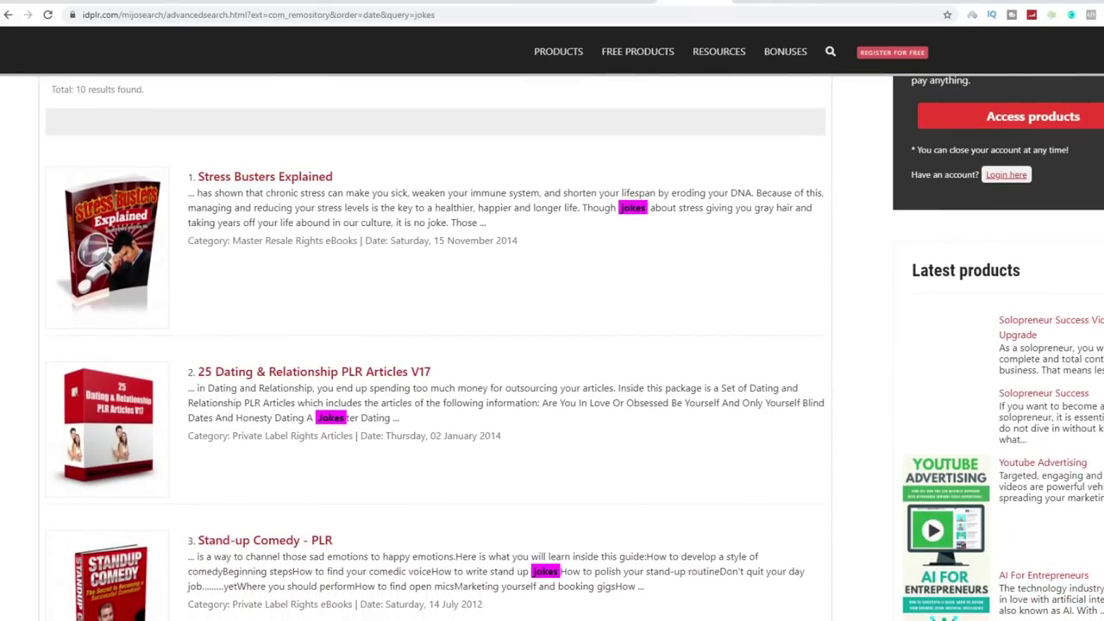
scroll(326, 216, "down", 2)
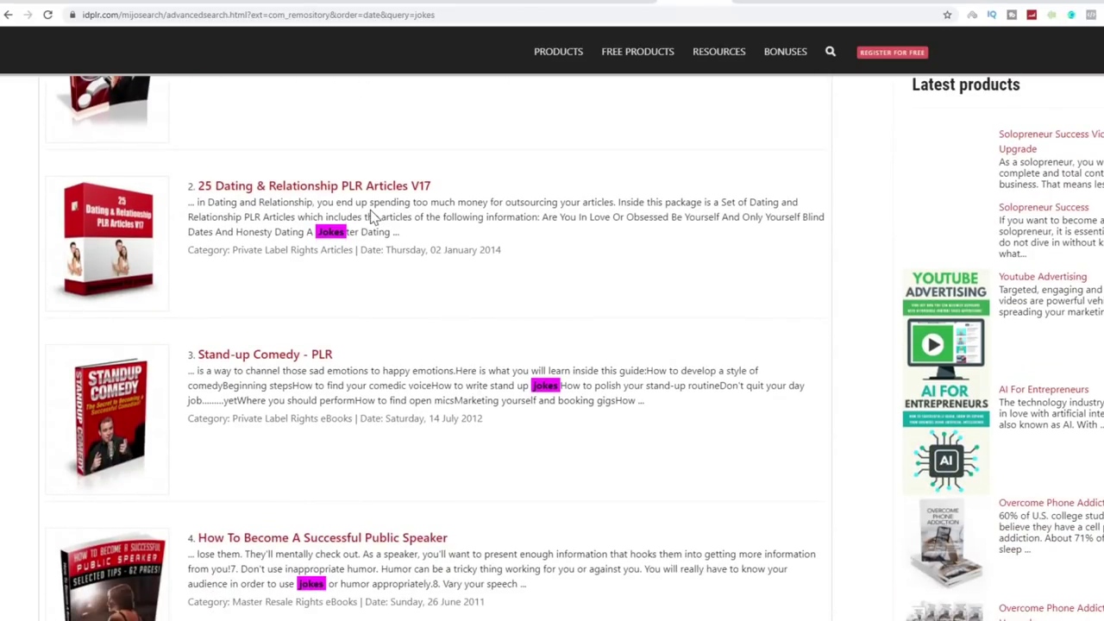
scroll(405, 308, "down", 4)
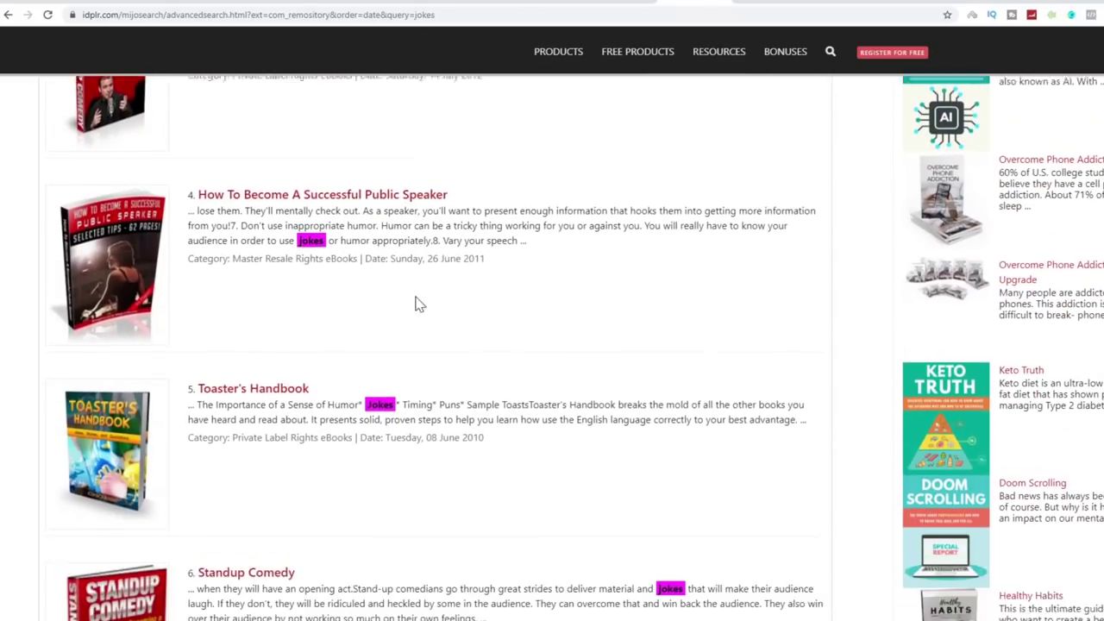
scroll(525, 271, "down", 1)
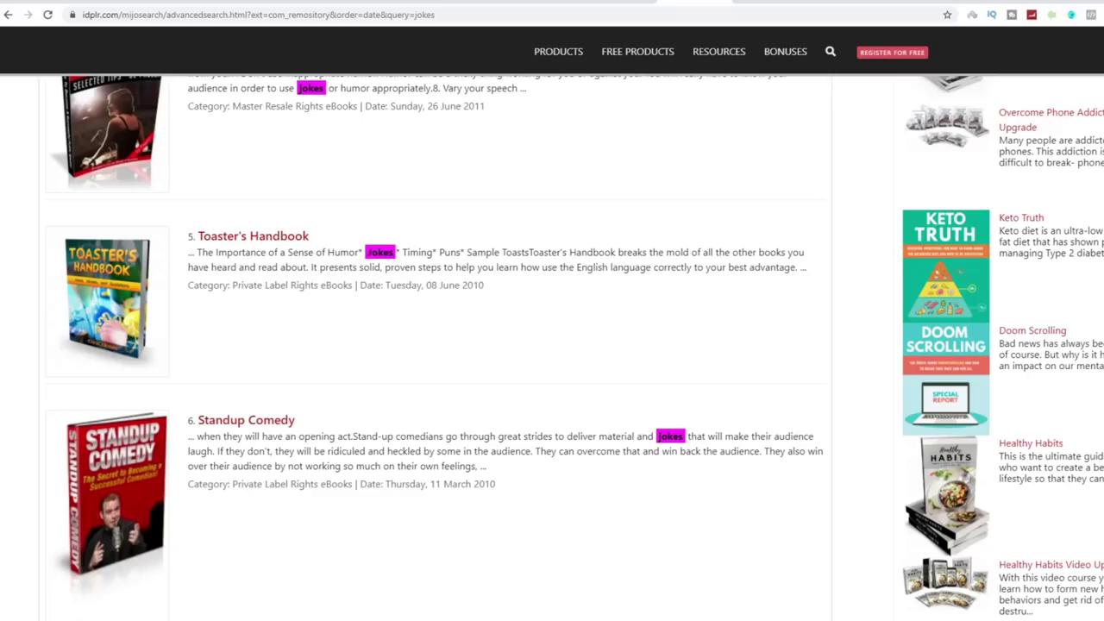
left_click(273, 240)
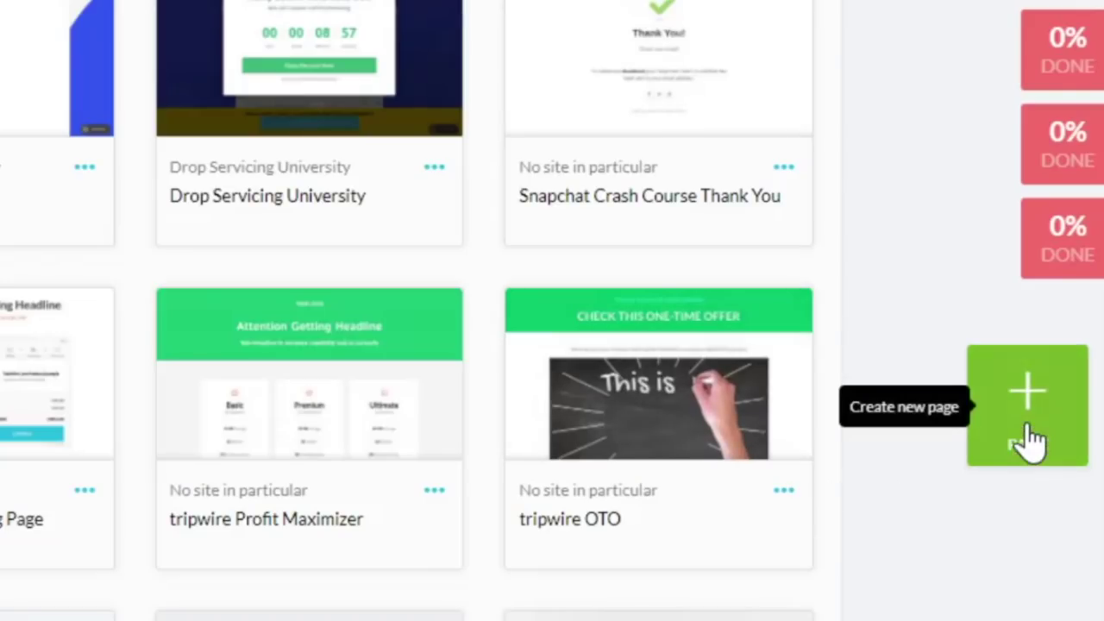
- Start a new page in Kartra and preview the blue tablet countdown template among the Squeeze Pages
left_click(1031, 442)
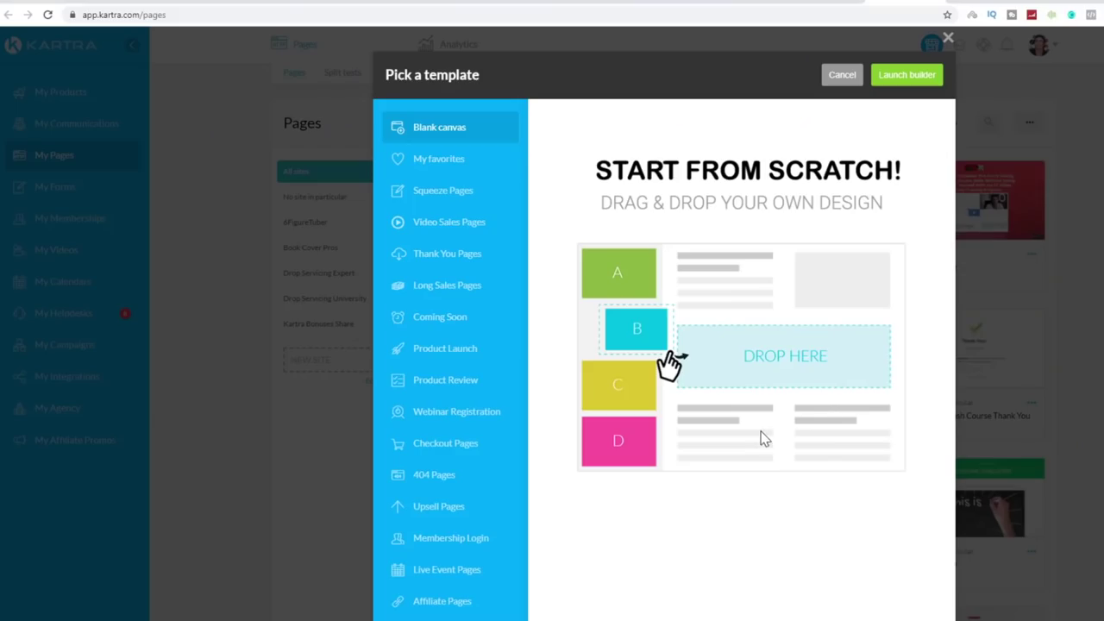
left_click(446, 193)
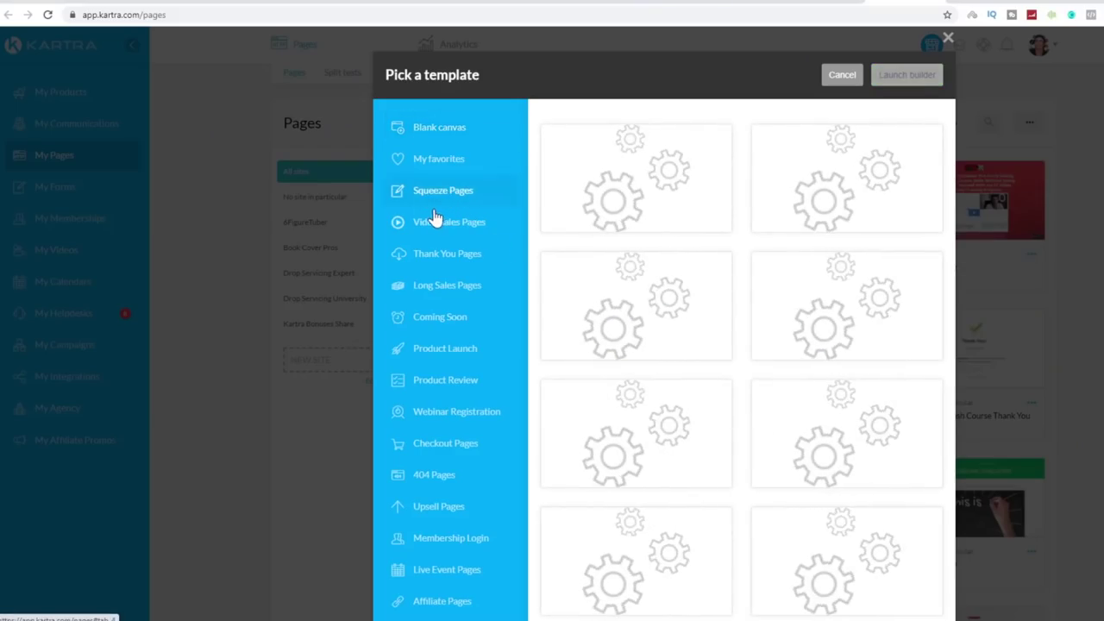
mouse_move(820, 313)
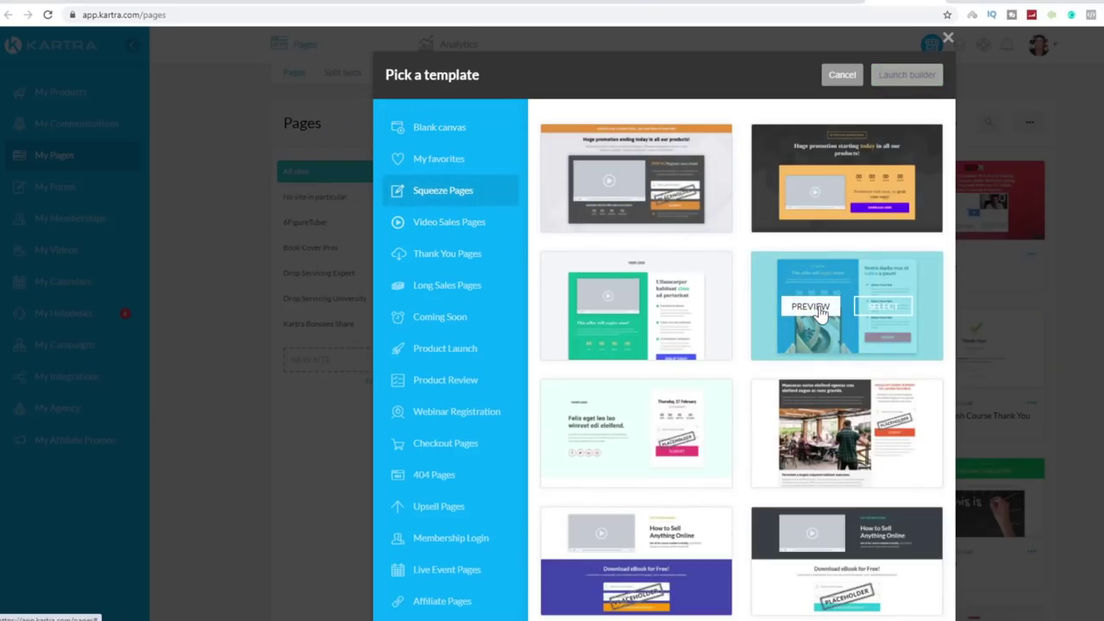
left_click(811, 307)
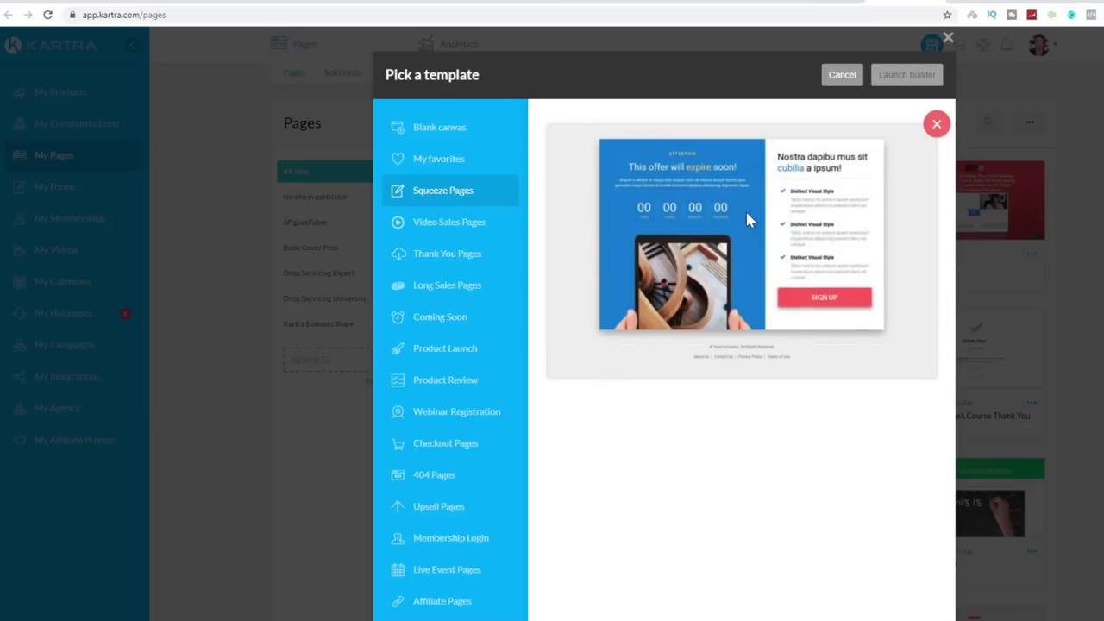
left_click(936, 124)
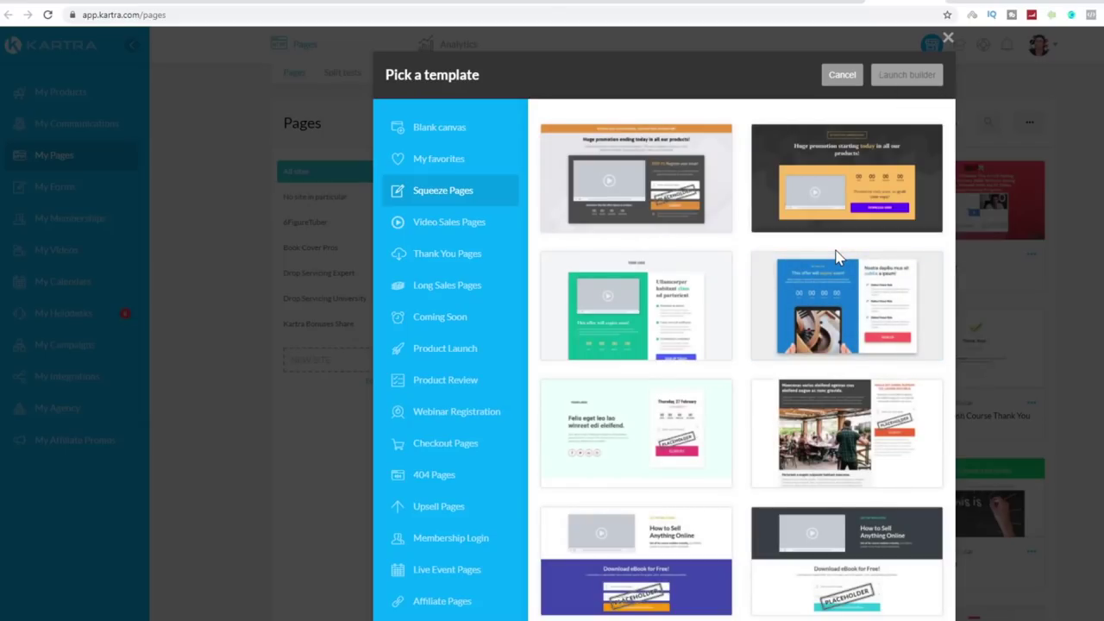
- Select the blue tablet countdown squeeze page template and launch the builder with it
mouse_move(841, 269)
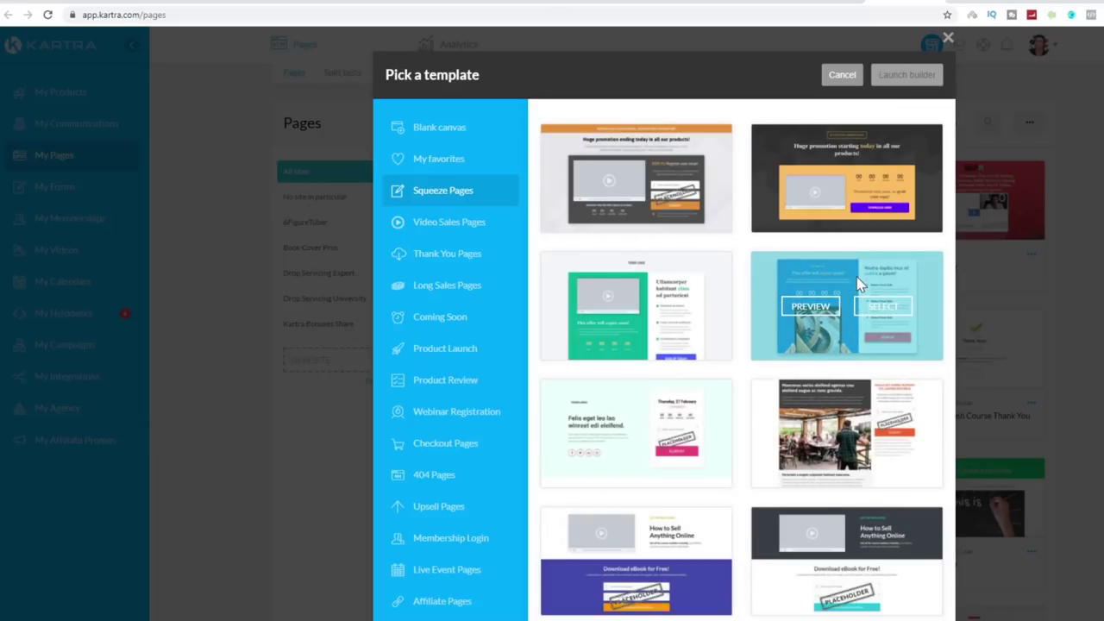
left_click(881, 309)
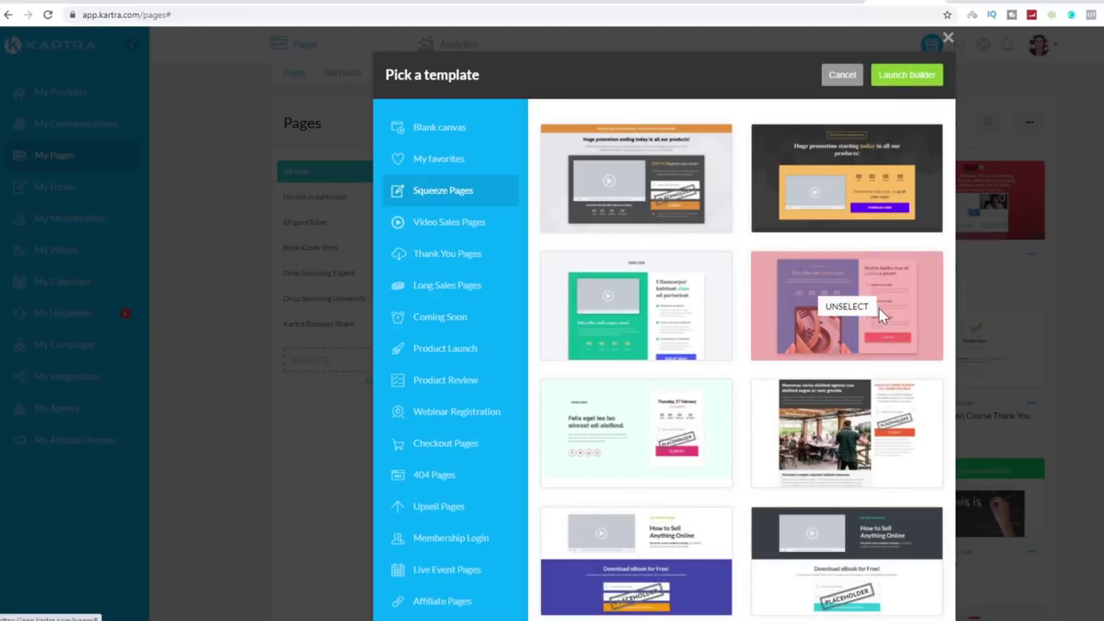
left_click(921, 77)
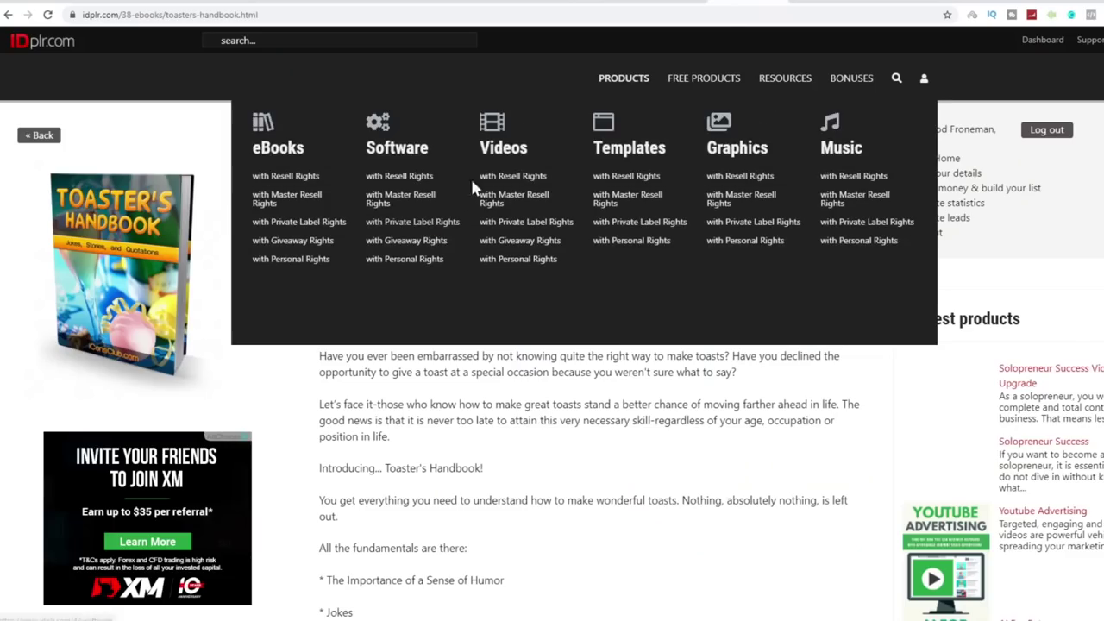
- Copy the ebook title Toaster's Handbook from its IDPLR page into the new Kartra page's name
left_click_drag(317, 172, 526, 157)
right_click(440, 172)
left_click(470, 184)
left_click(906, 2)
key("ctrl+v")
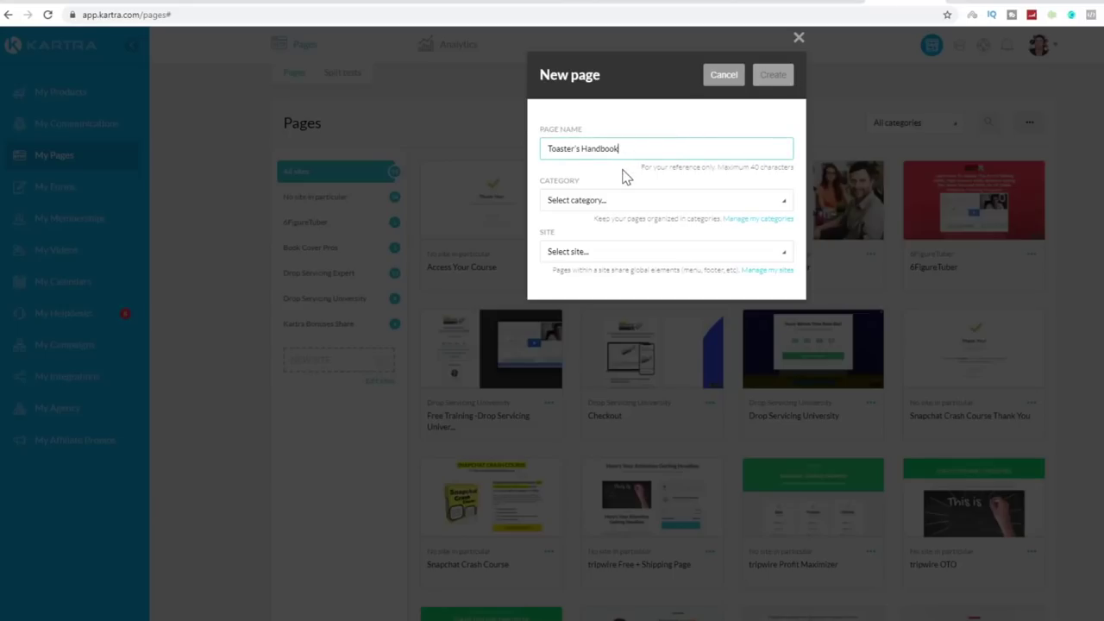
- Assign the page to no category in particular and no site in particular, and create it
left_click(618, 206)
left_click(623, 249)
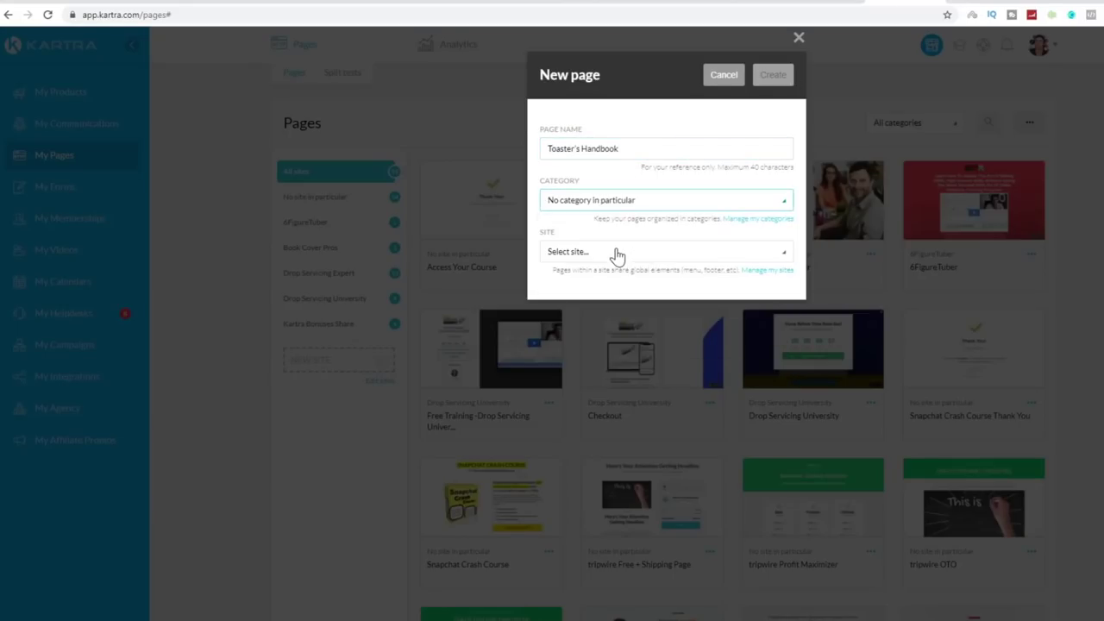
left_click(607, 255)
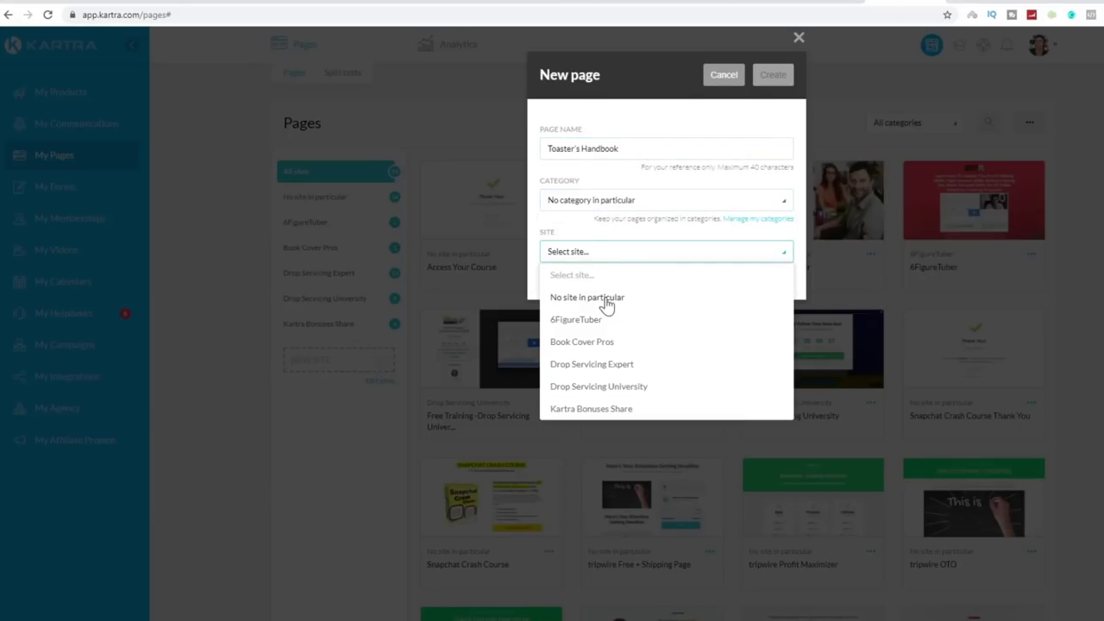
left_click(573, 298)
left_click(771, 75)
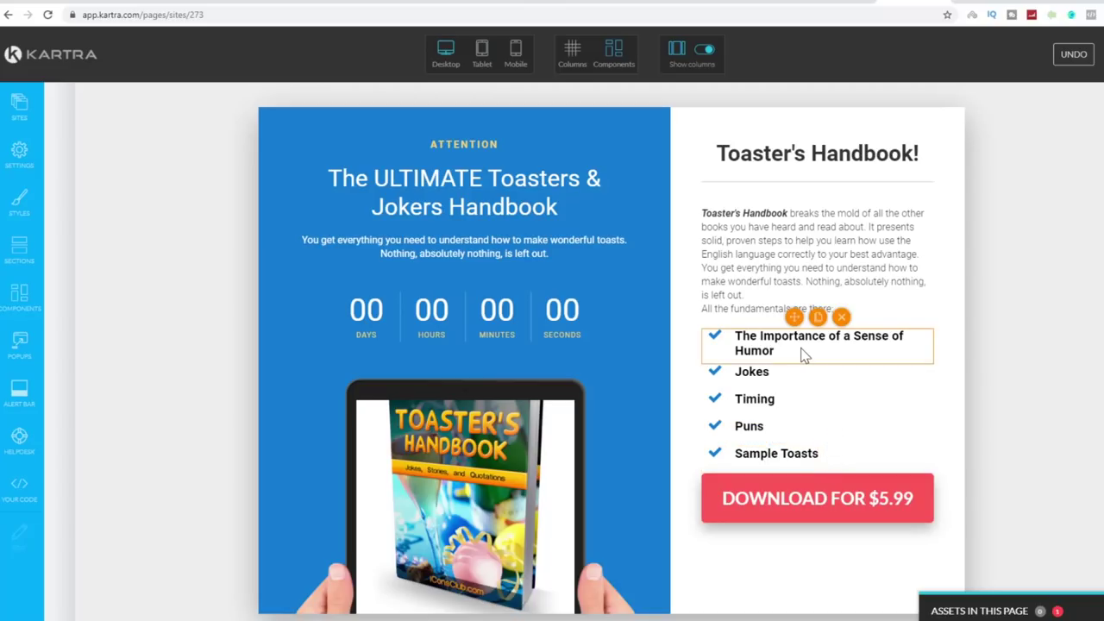
scroll(802, 355, "down", 2)
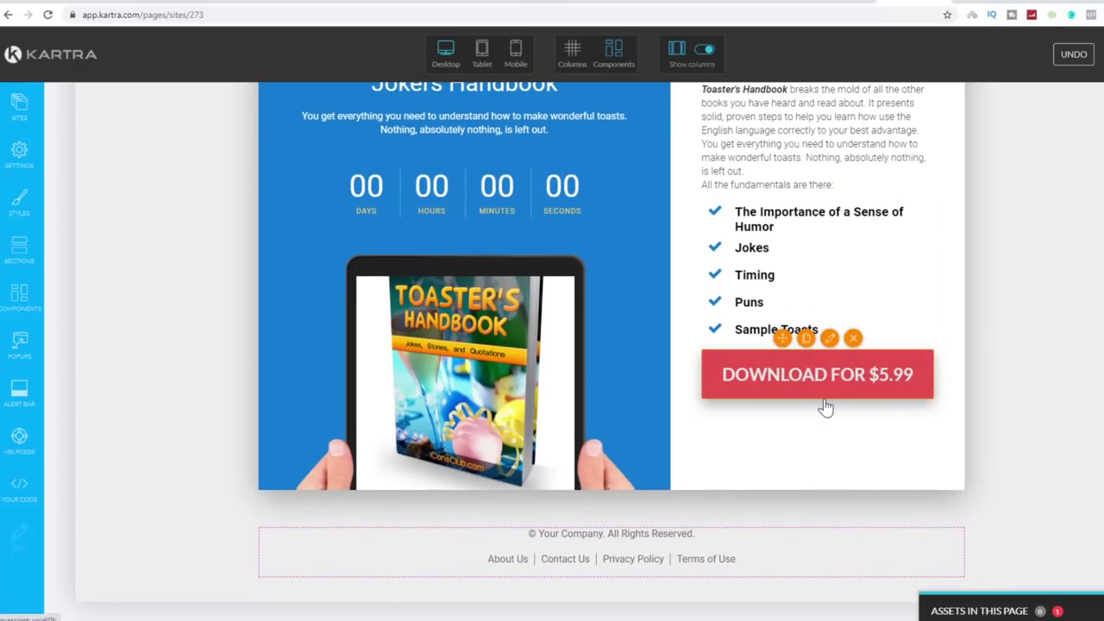
scroll(849, 405, "up", 2)
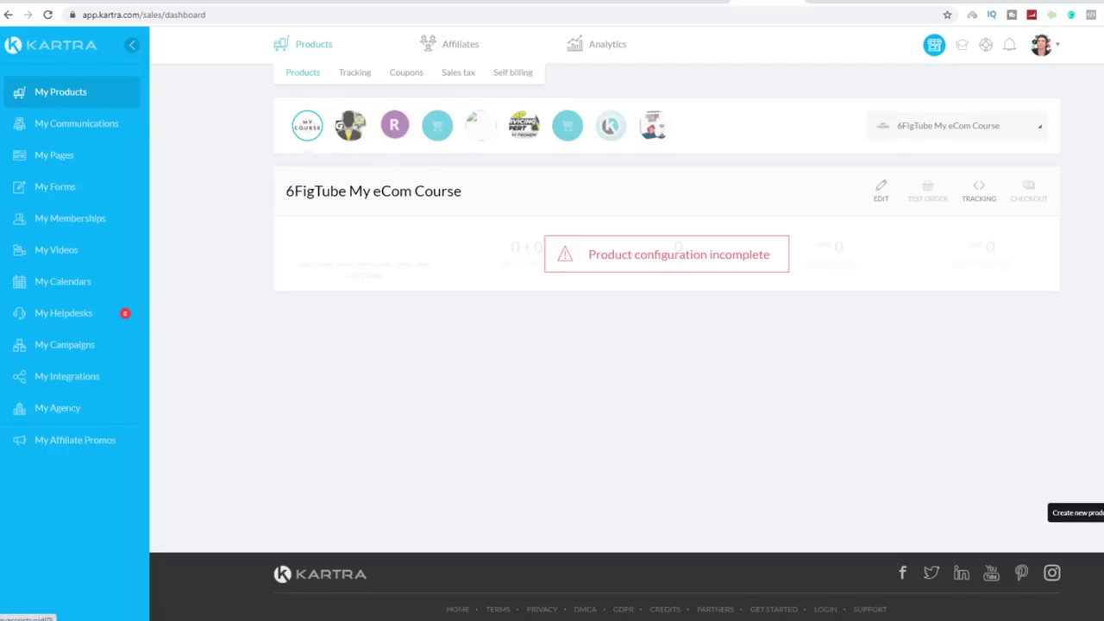
- Create a new main product with the internal name Toasters Handguide
left_click(1099, 512)
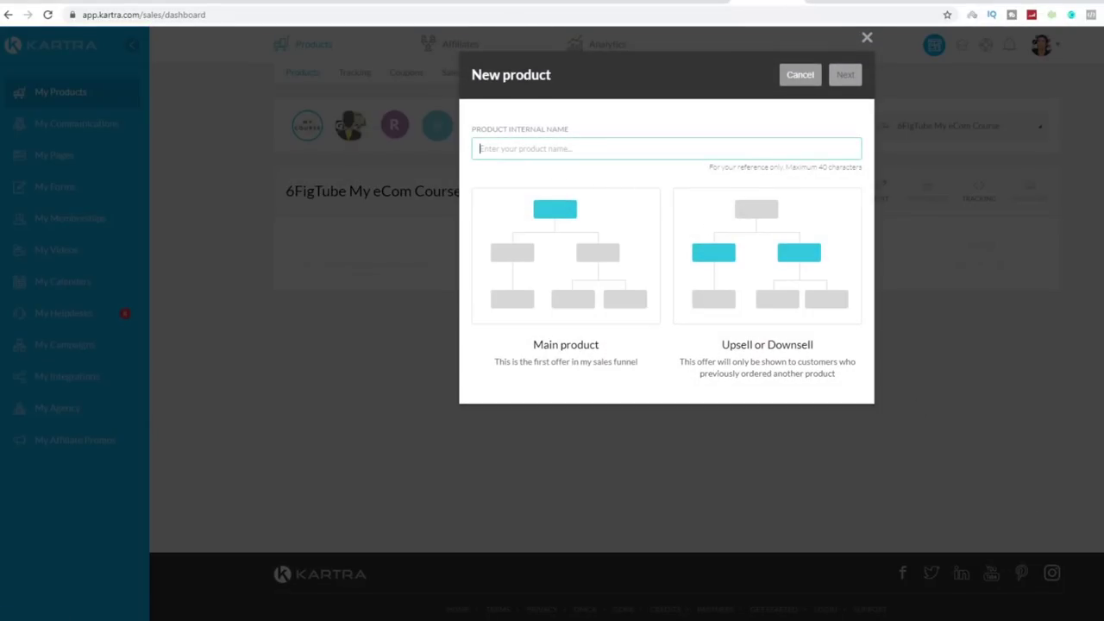
type("Toasters Handguide")
left_click(601, 273)
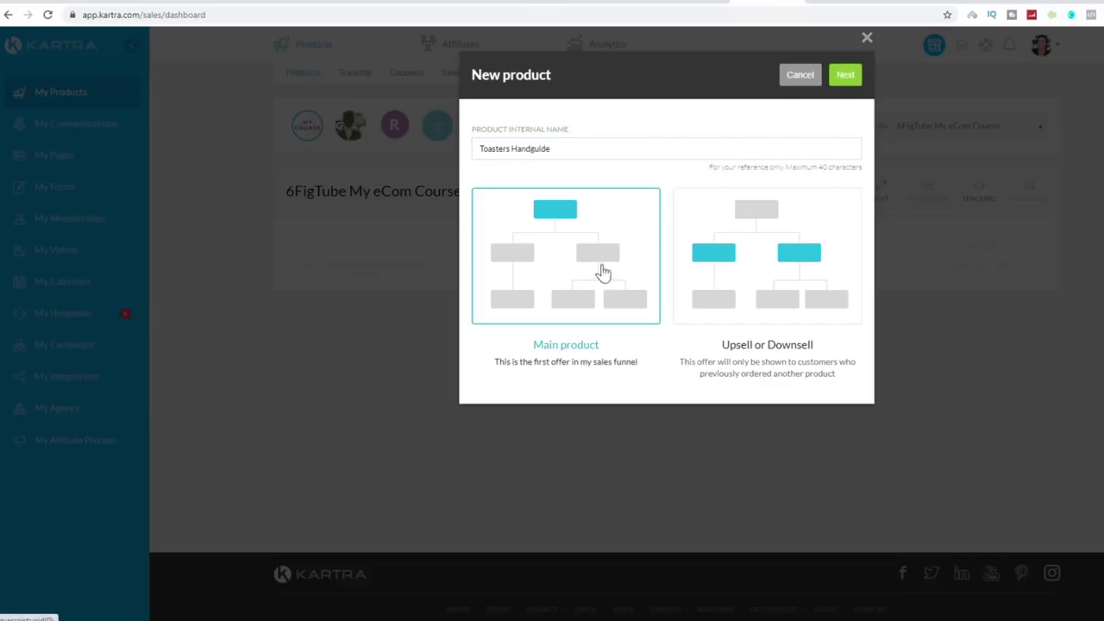
left_click(840, 78)
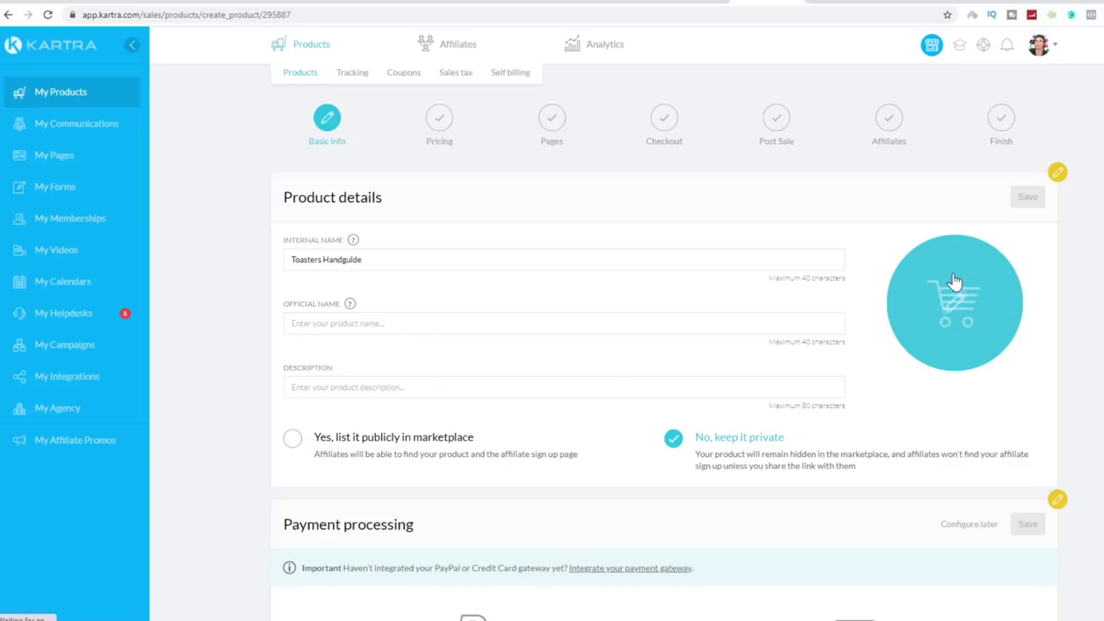
- Upload the ecover-700 cover as the product image and accept its default crop
left_click(955, 317)
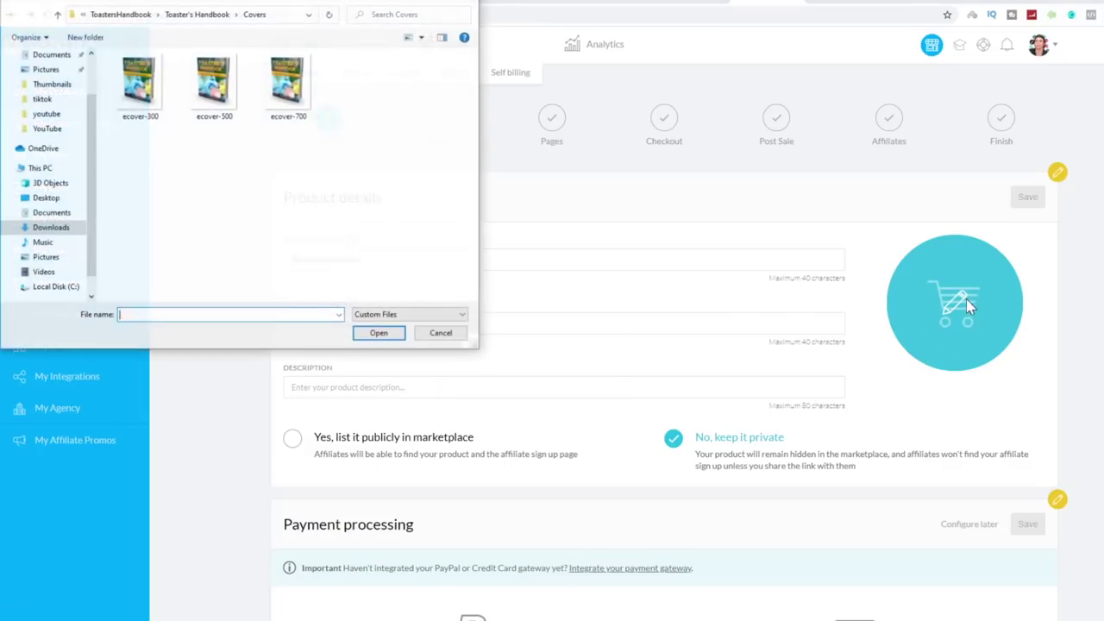
left_click(289, 95)
left_click(373, 335)
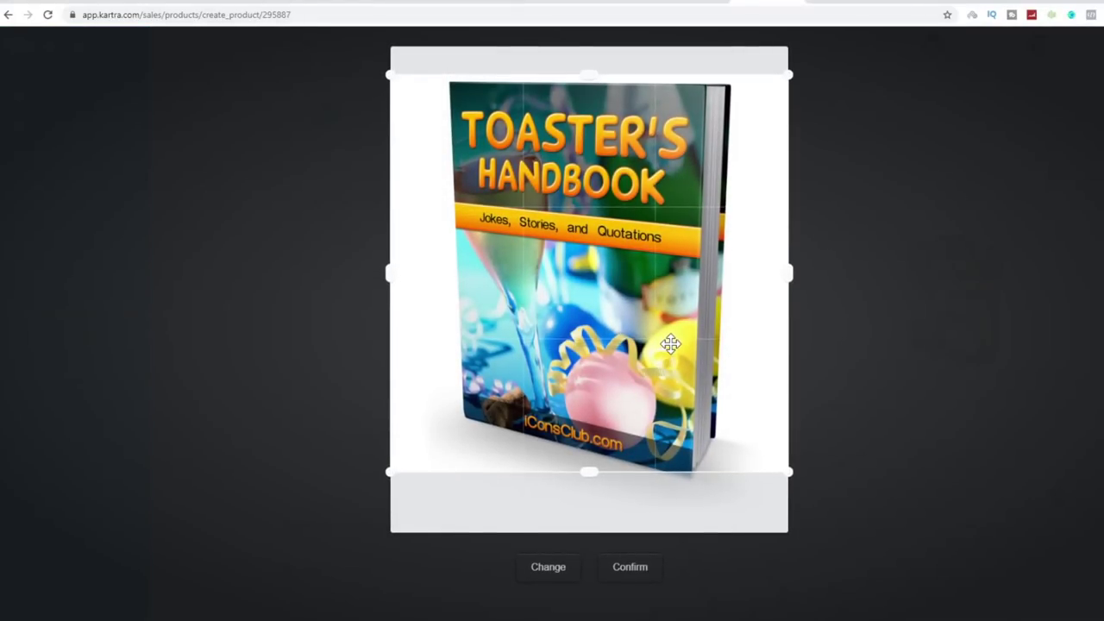
left_click(631, 568)
- Enter Toasters Handguide as the official name and description, and keep the product private in the marketplace settings
left_click(402, 323)
key("ctrl+v")
key("ctrl+v")
left_click(567, 439)
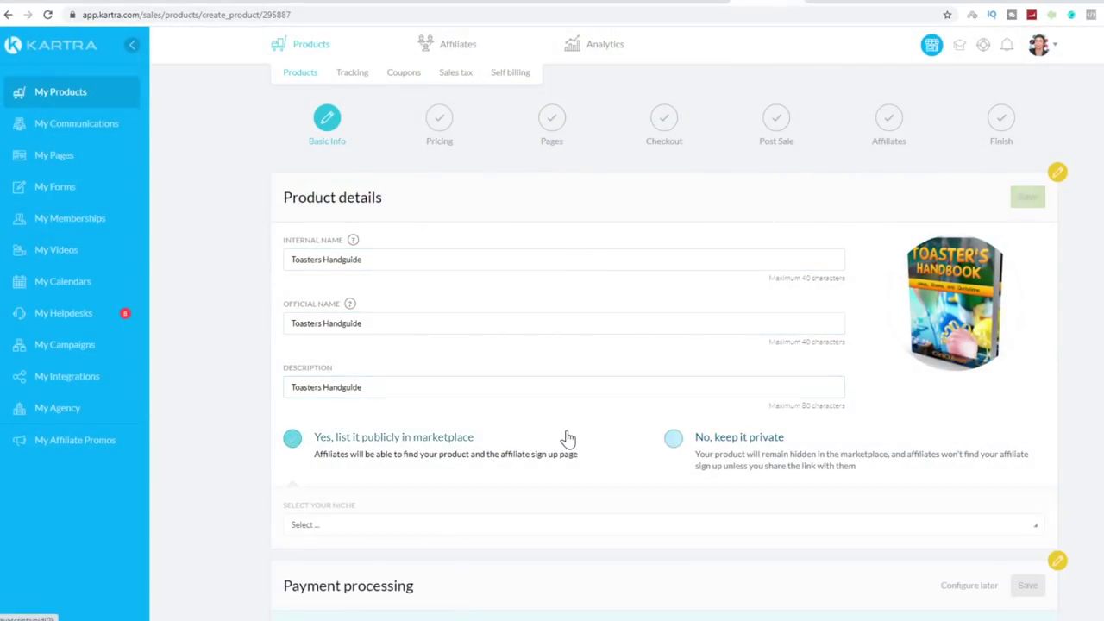
left_click(698, 440)
- Enable PayPal and credit card payments for the product and save the payment processing settings
scroll(699, 444, "down", 4)
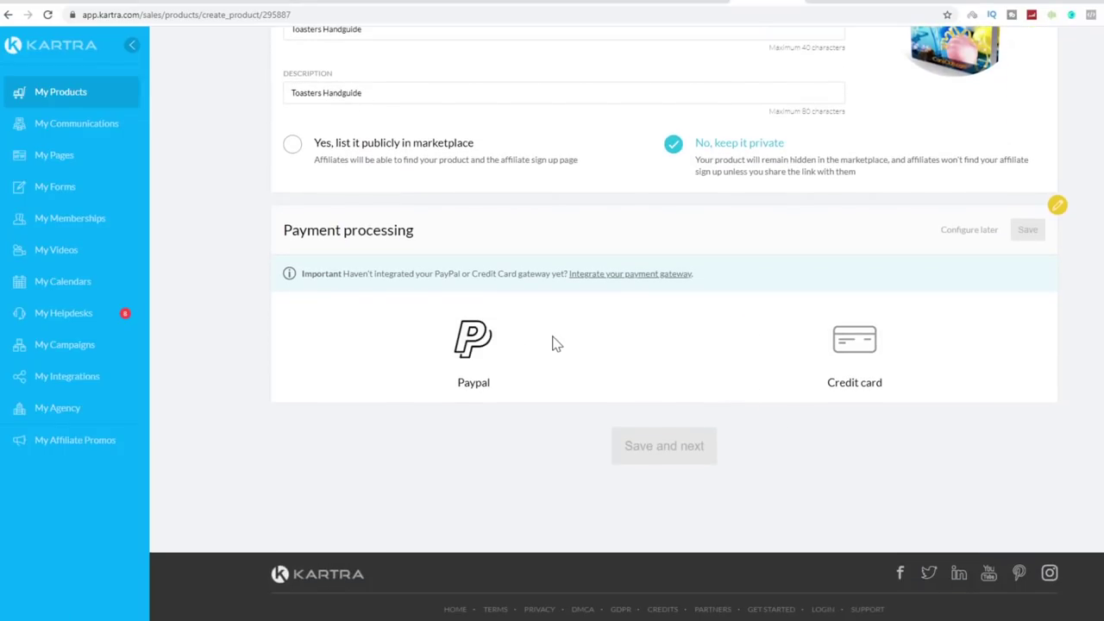
left_click(561, 345)
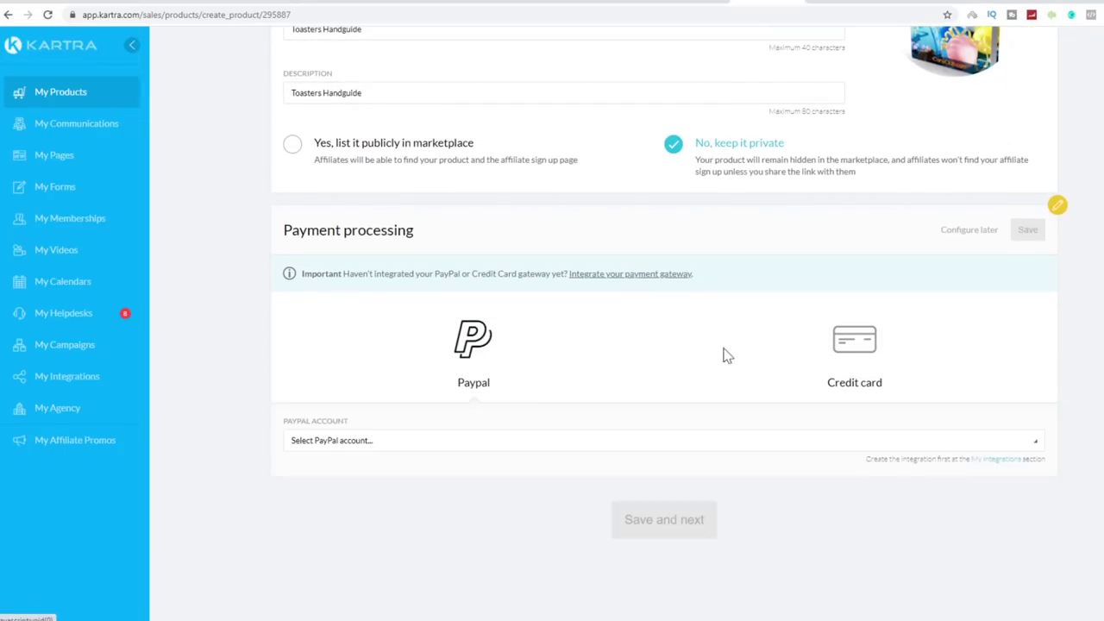
left_click(834, 354)
left_click(347, 443)
left_click(380, 487)
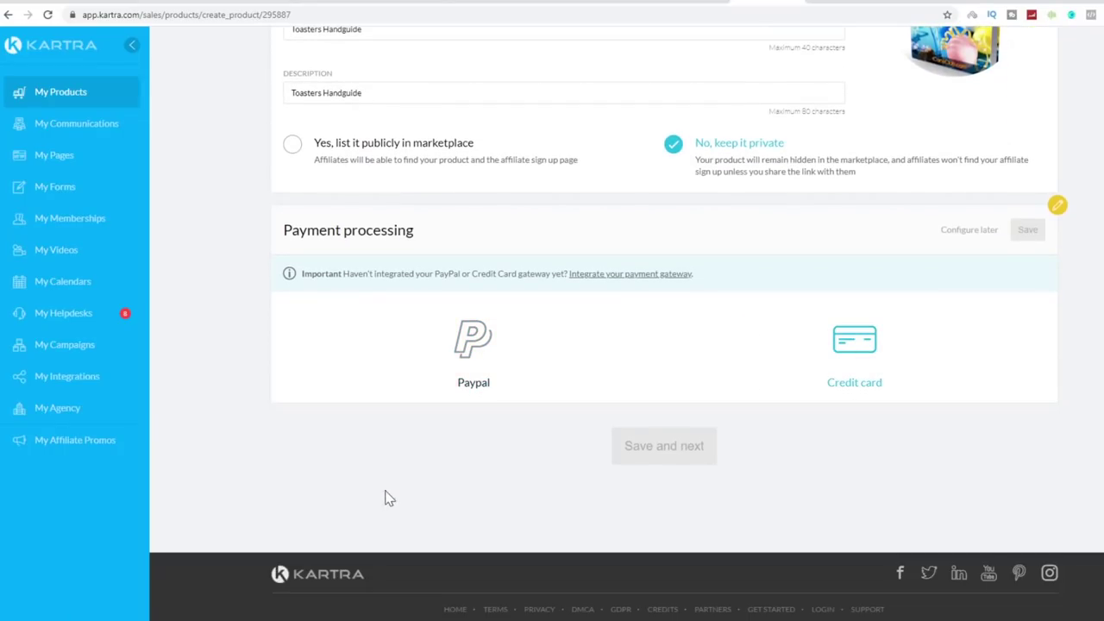
left_click(469, 382)
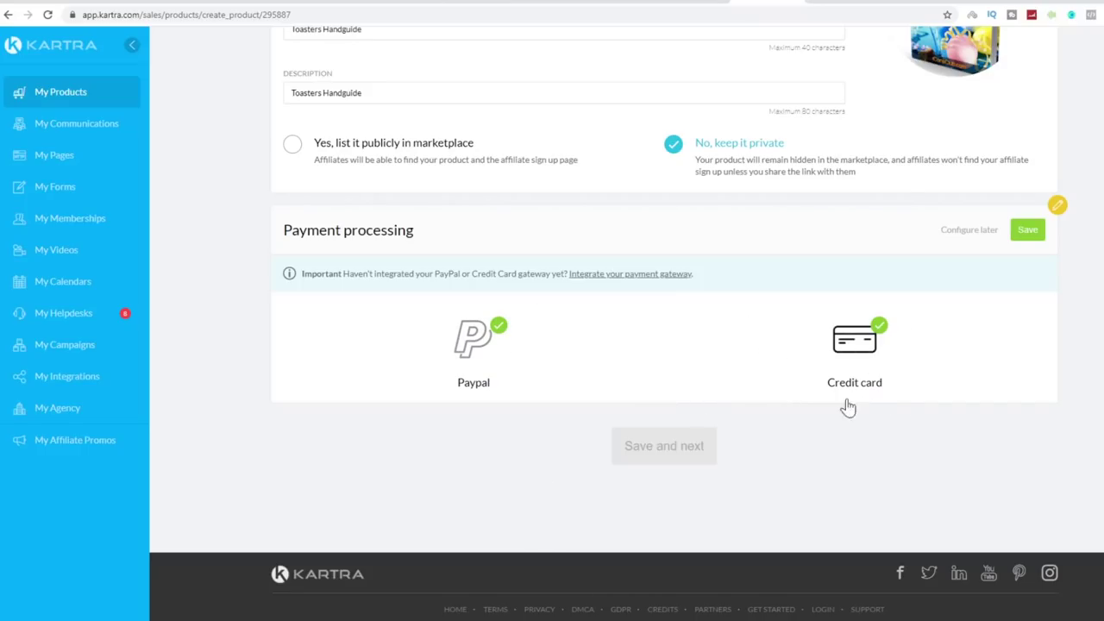
left_click(1029, 230)
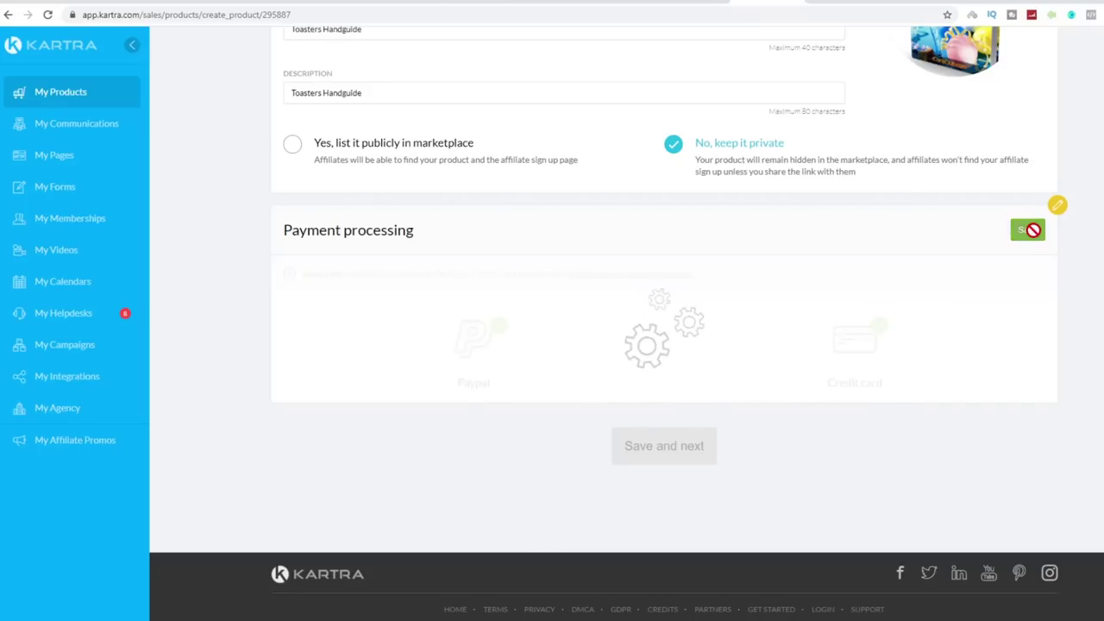
- Choose one-time pricing for the product and enter Once Off Amount as the price description
left_click(404, 287)
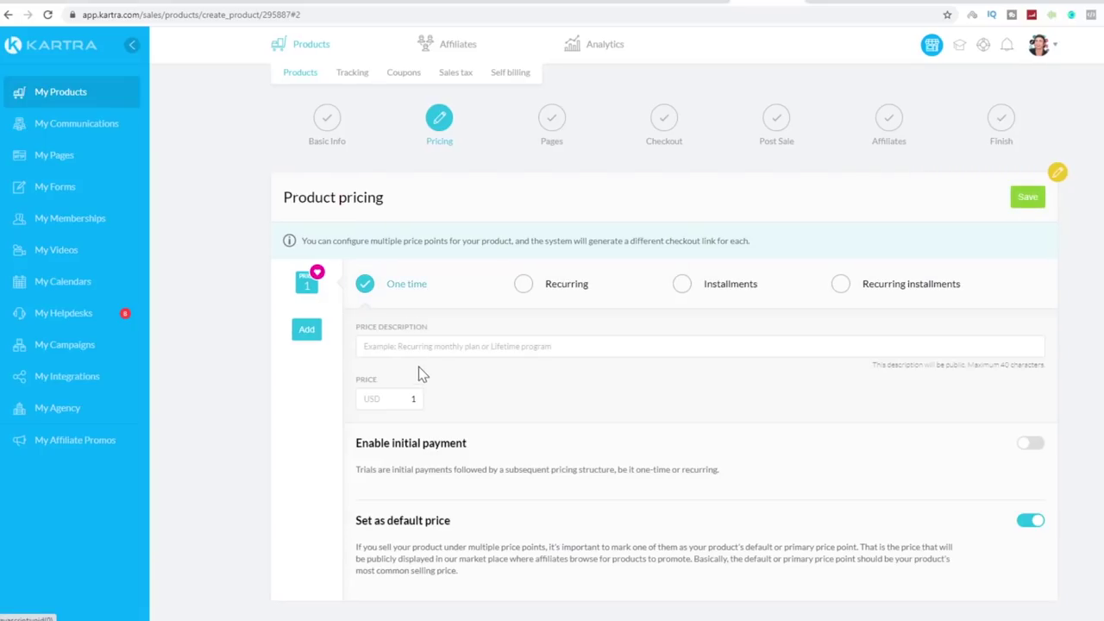
left_click(418, 346)
type("z")
key("BackSpace")
type("Once Off Amount")
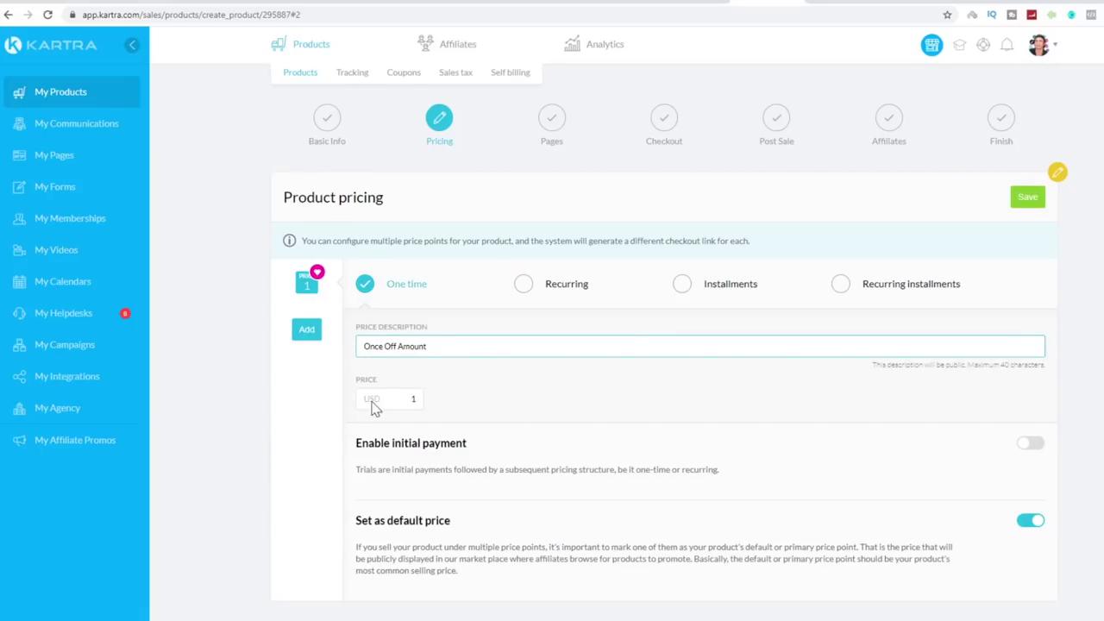
- Select the product's price for editing, and save the Toaster's Handbook Kartra page as the product page
left_click(372, 402)
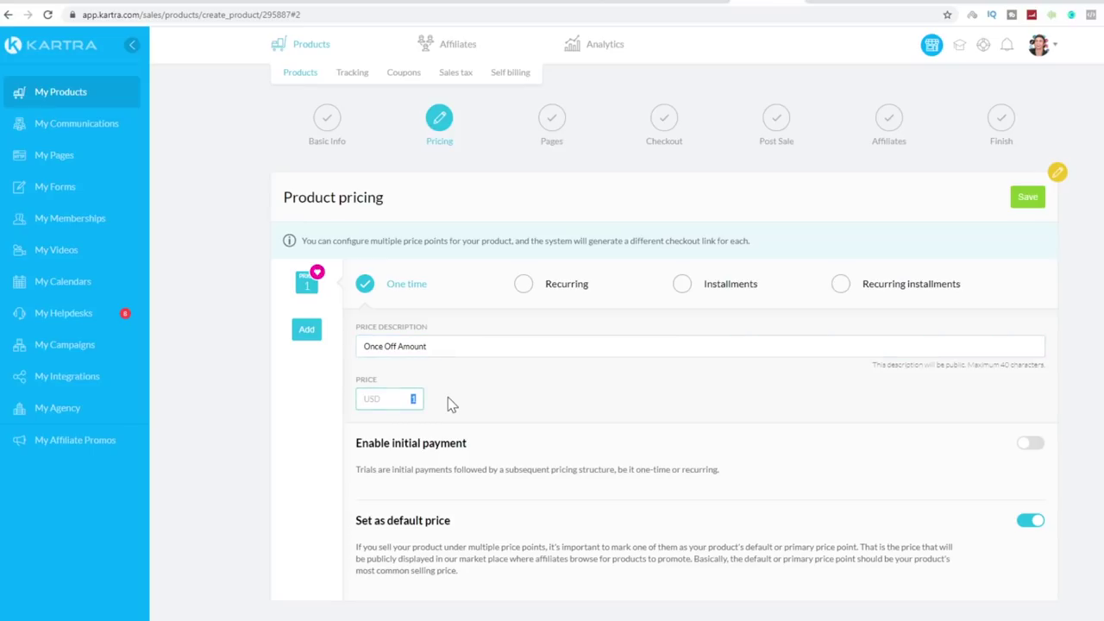
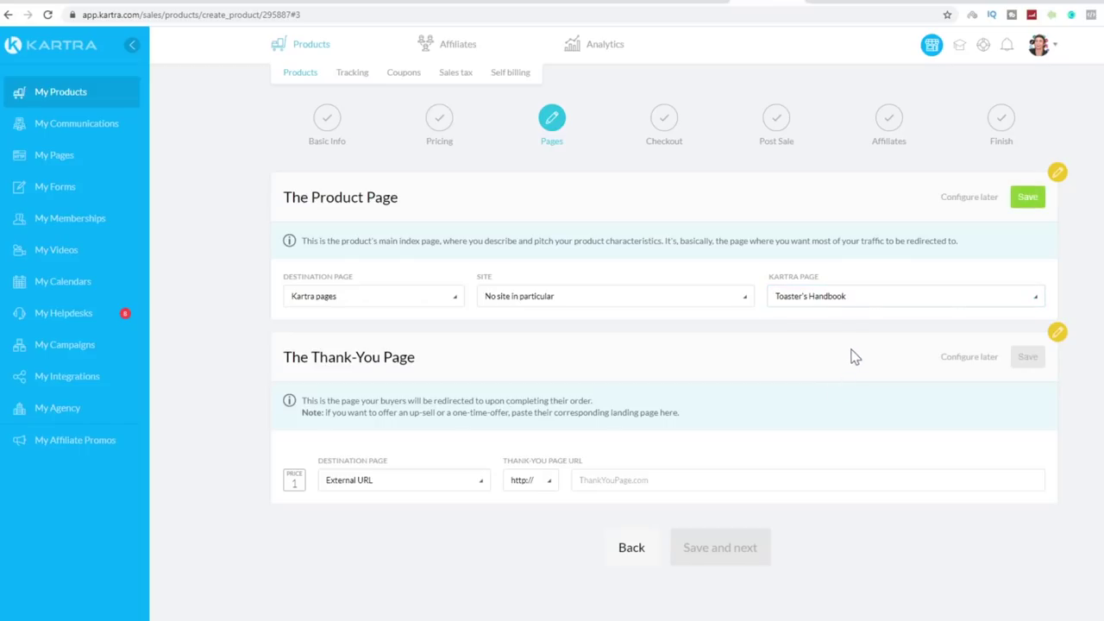
left_click(1025, 199)
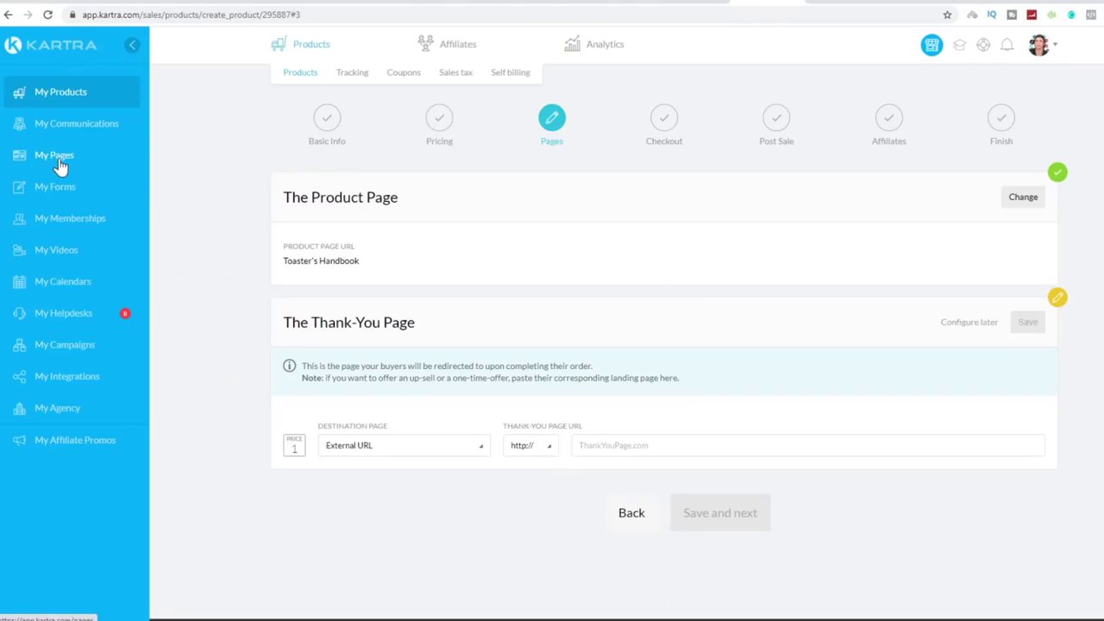
- Open the Kartra pages area in a new tab and launch a new page from the Thank You Pages template with the red book mockup
right_click(57, 157)
left_click(95, 167)
left_click(785, 2)
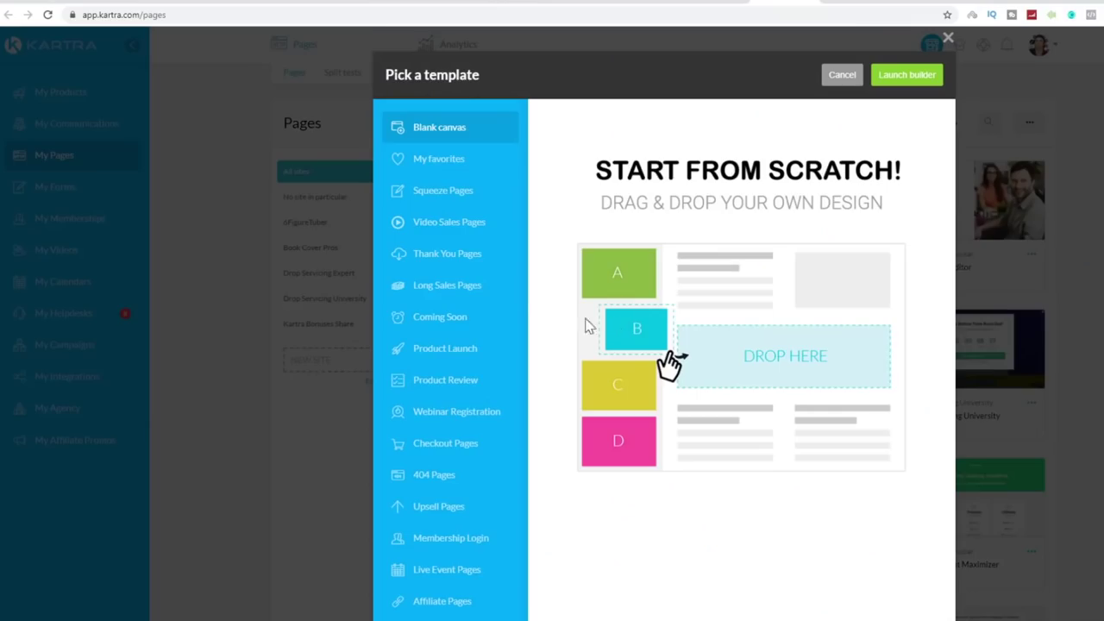
left_click(474, 259)
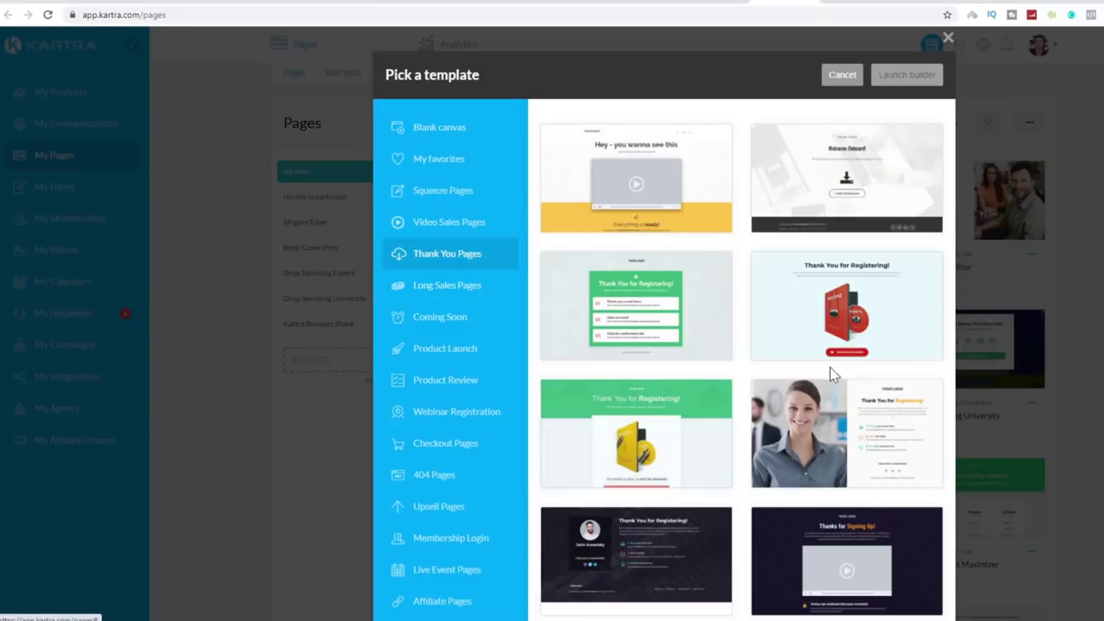
mouse_move(807, 324)
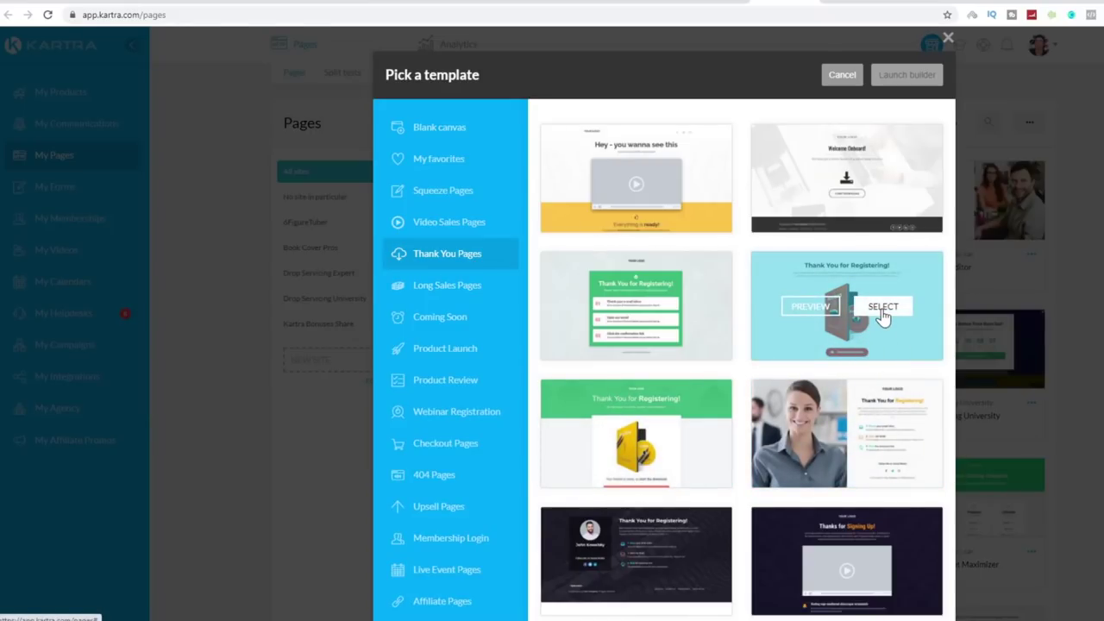
left_click(880, 315)
left_click(906, 75)
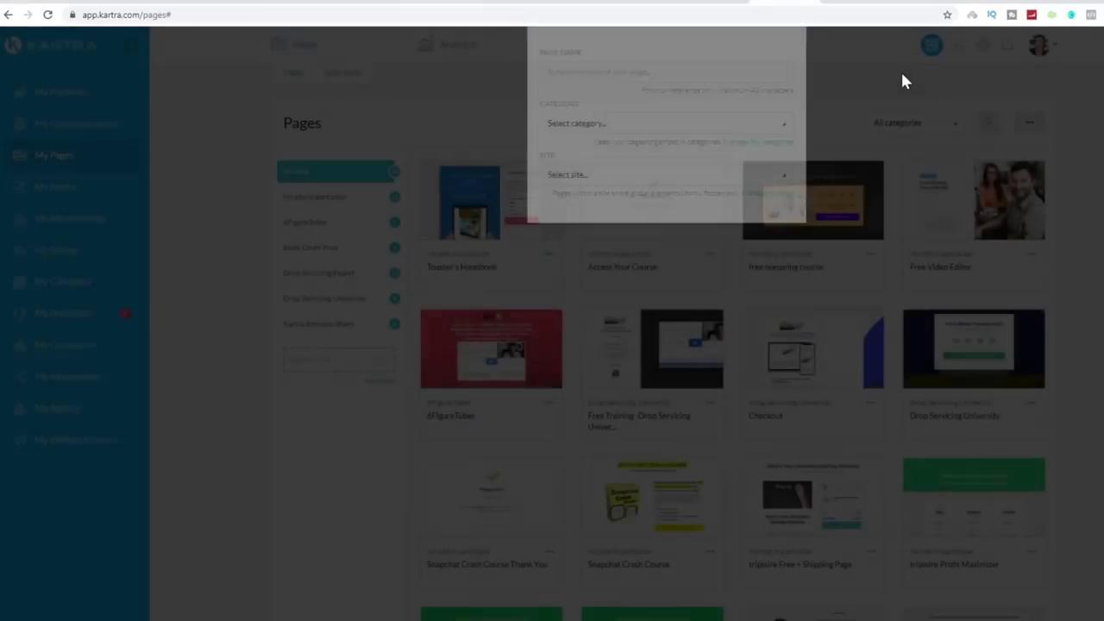
- Name the new page Toasters Handbook Complete, assign no particular category or site, and create it
type("Toasters Handbook Complete")
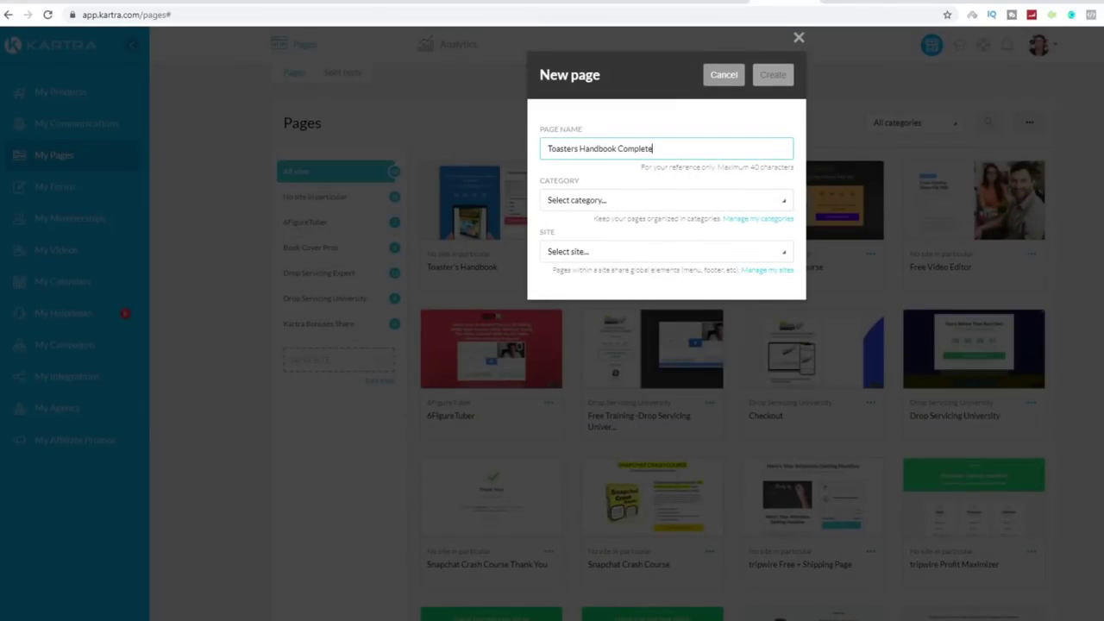
left_click(601, 200)
left_click(586, 247)
left_click(586, 251)
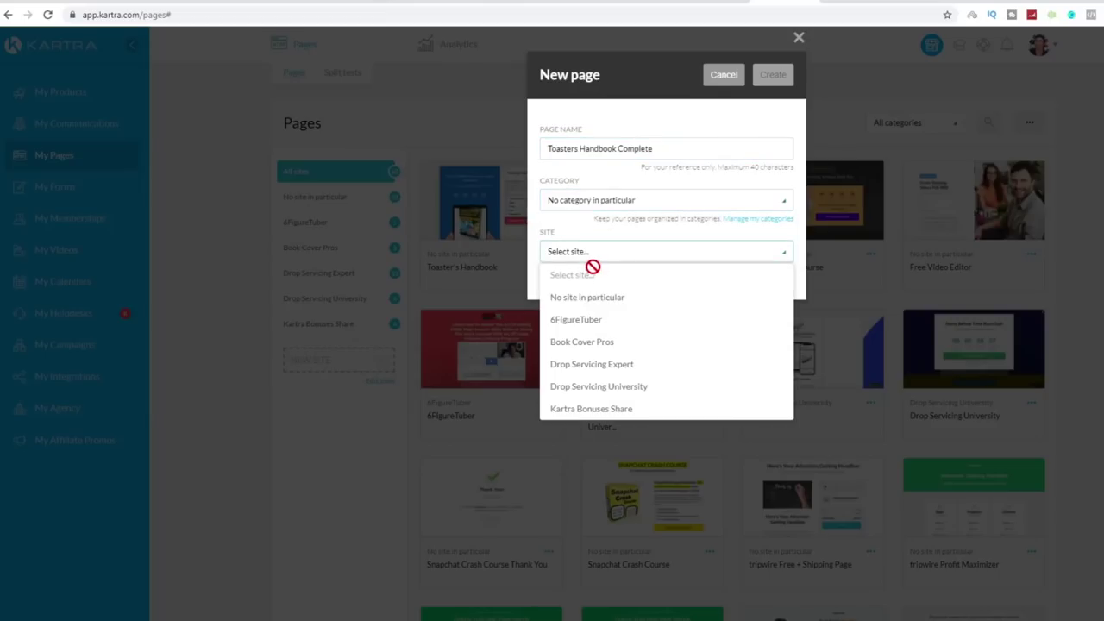
left_click(594, 298)
left_click(776, 75)
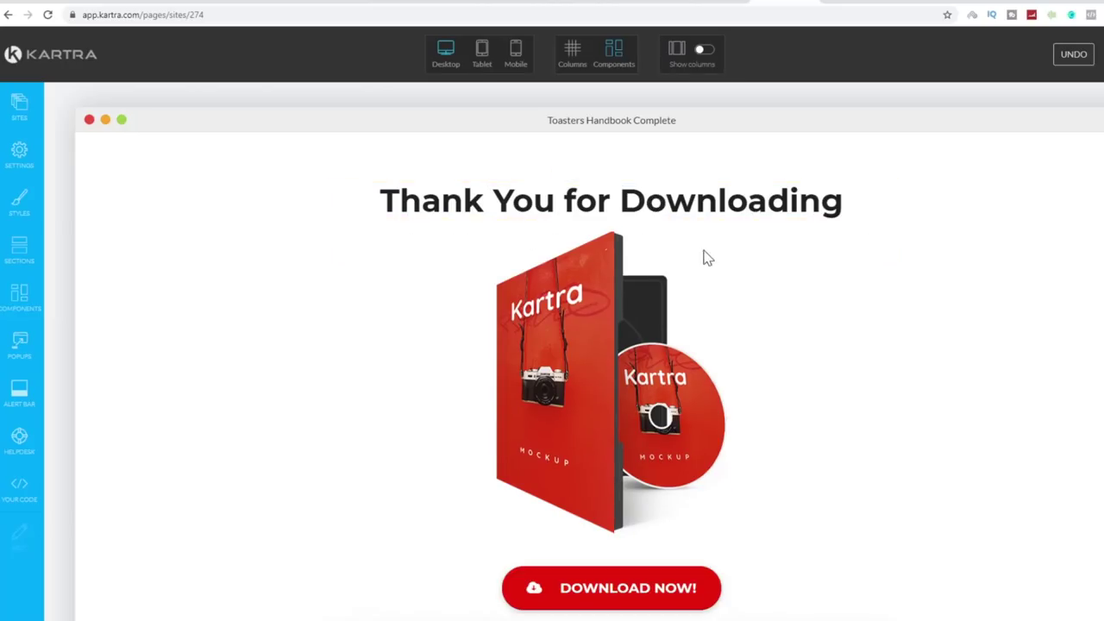
- Replace the red mockup image under the thank-you heading with the Toaster's Handbook cover from the image library
scroll(832, 283, "down", 3)
scroll(690, 211, "up", 2)
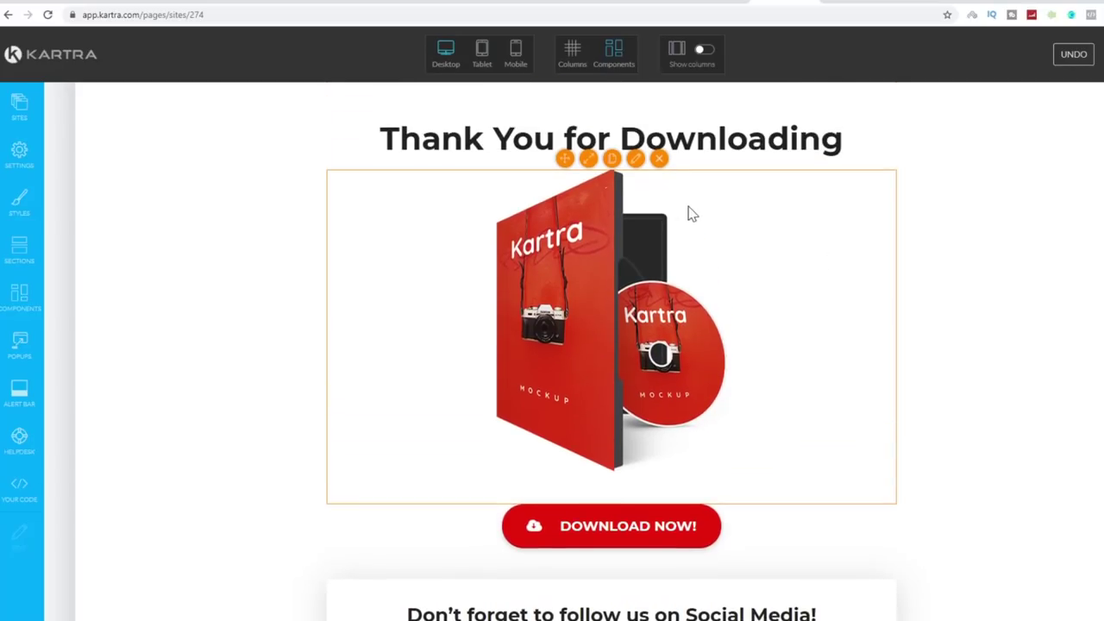
left_click(636, 161)
left_click(136, 139)
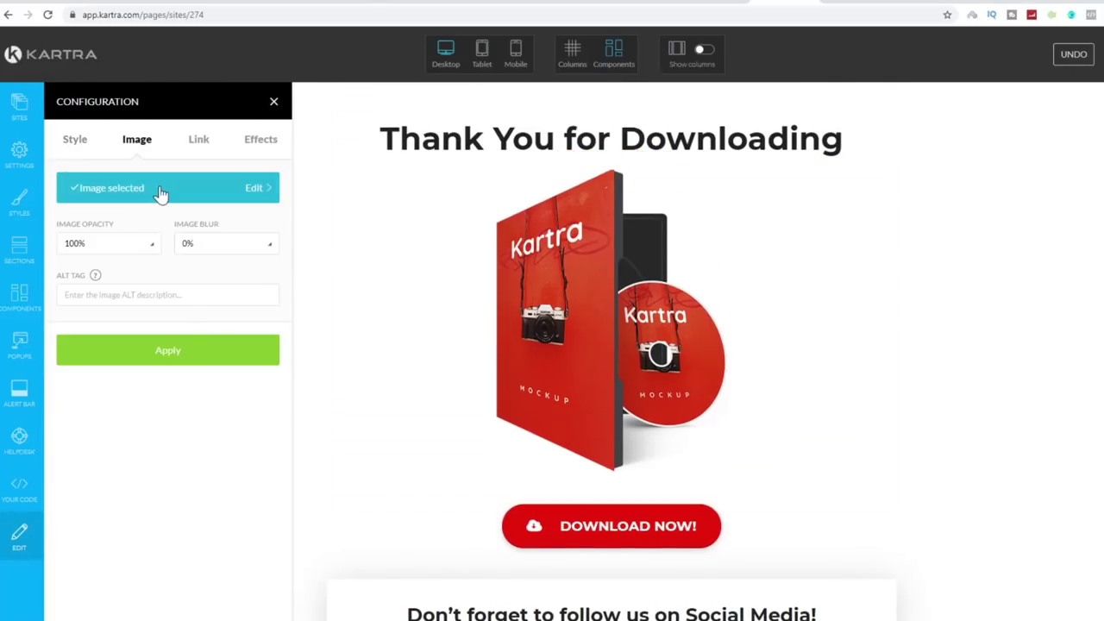
left_click(160, 188)
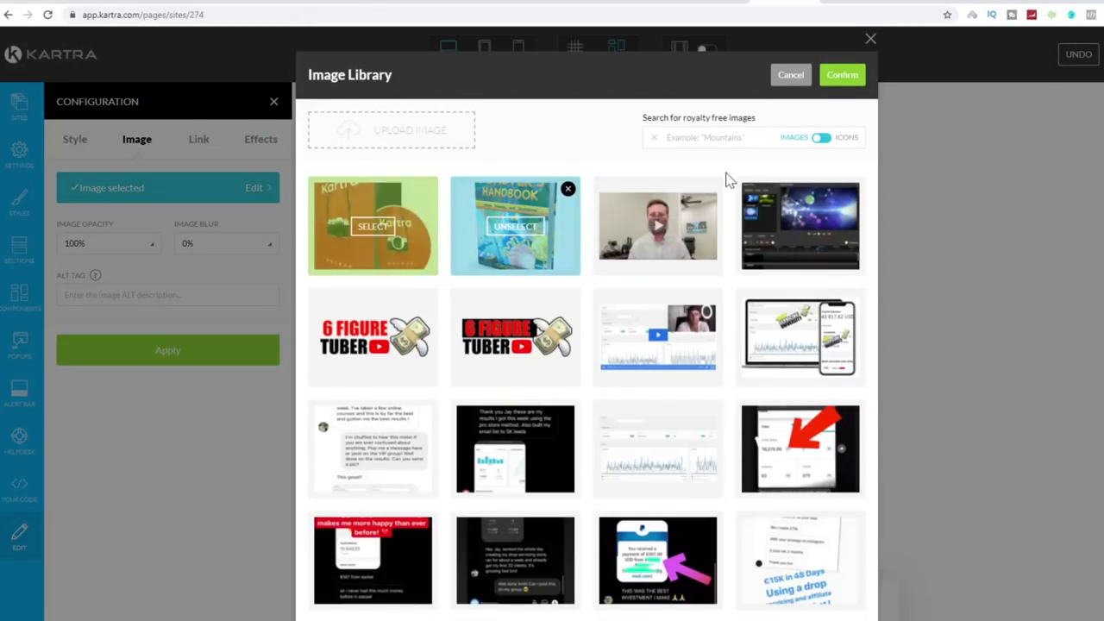
left_click(842, 75)
left_click(215, 349)
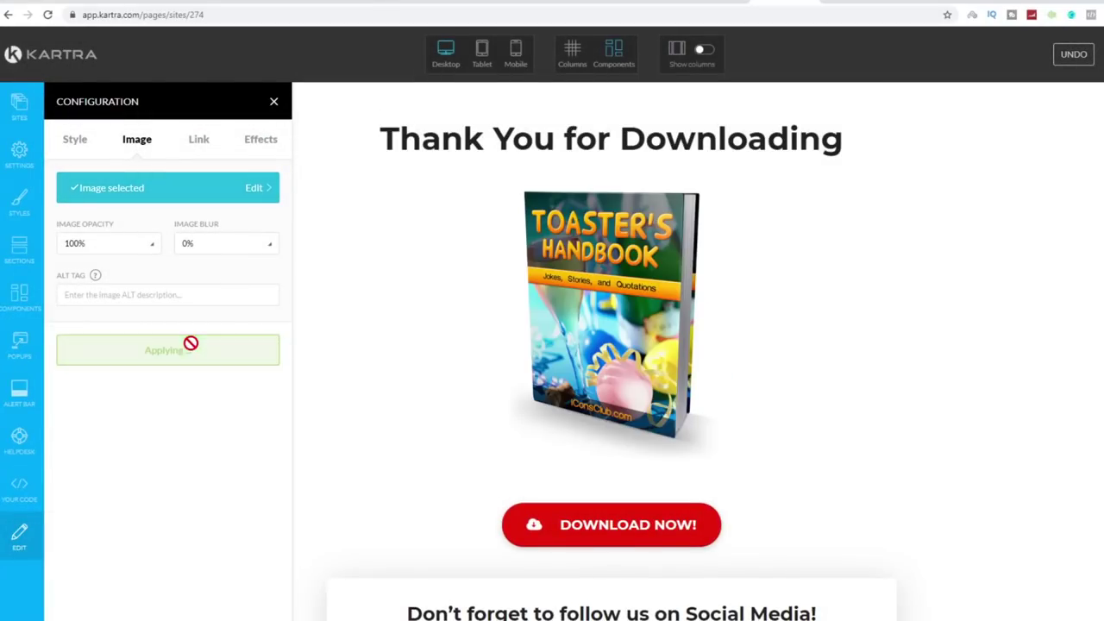
left_click(274, 102)
- Remove the social media box from the thank-you page and change the footer's copyright year to 2021
scroll(648, 309, "down", 2)
scroll(712, 335, "down", 1)
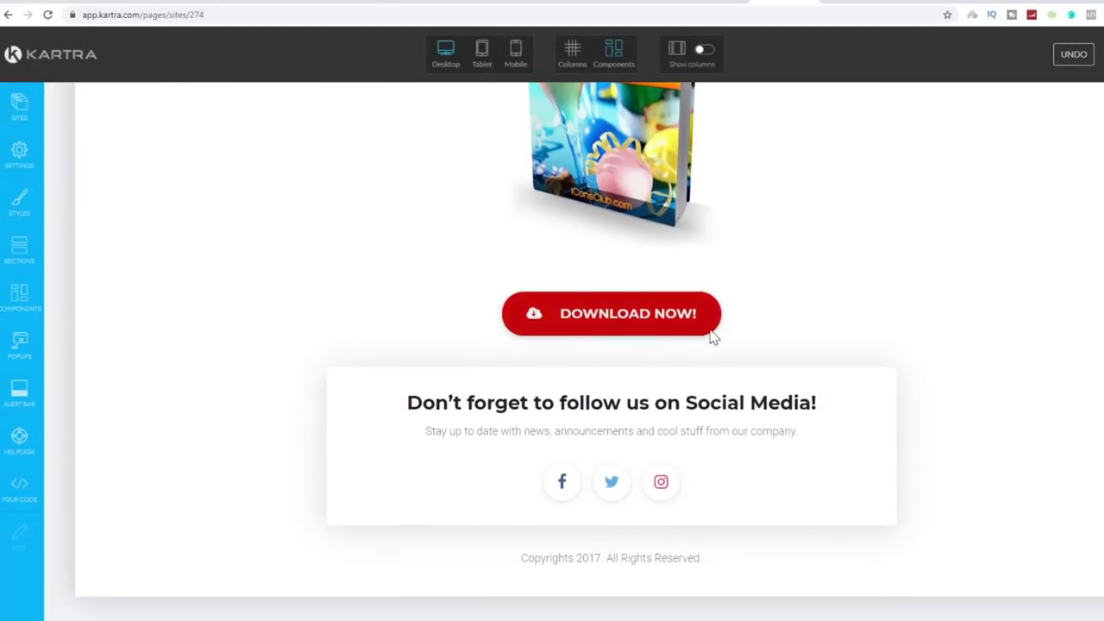
left_click(648, 348)
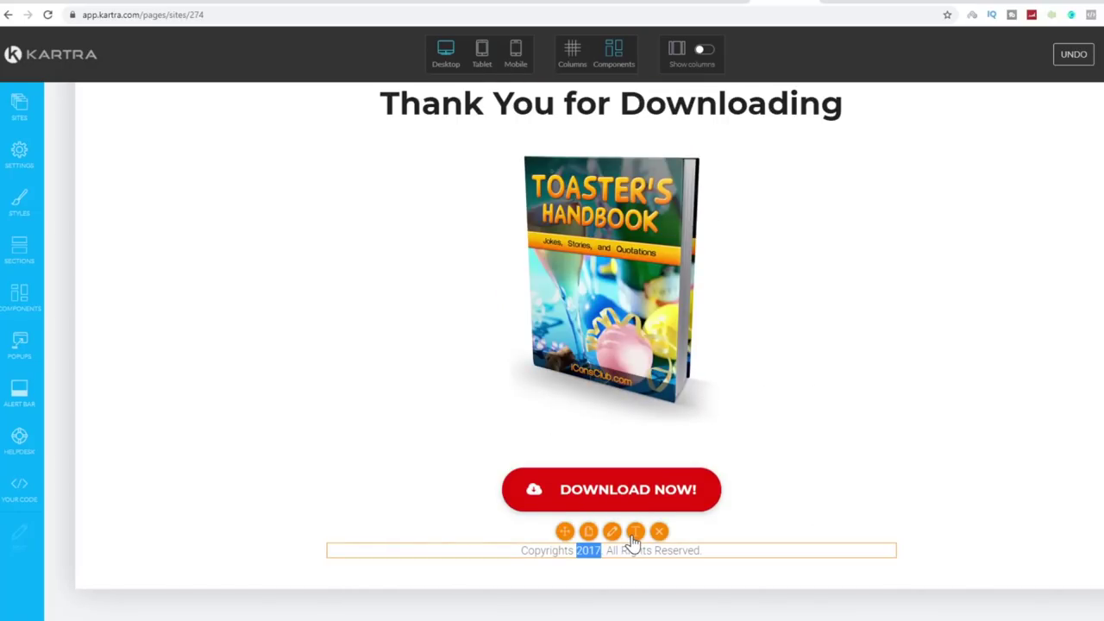
left_click(602, 550)
key("BackSpace")
key("BackSpace")
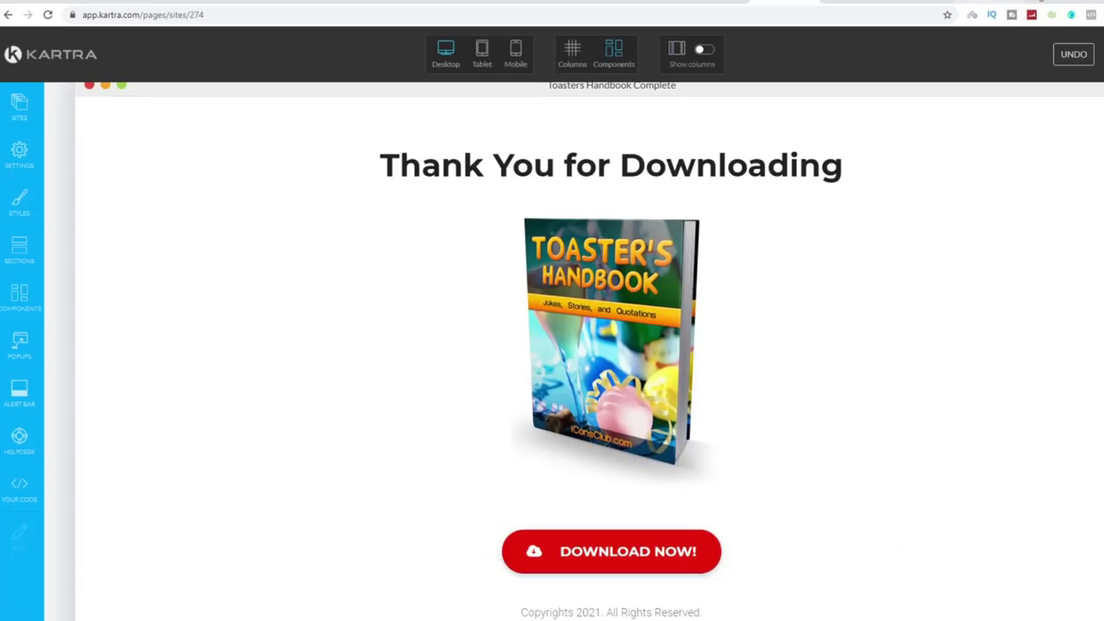
- Copy the ebook's download link and set the Download Now button to link to another page through an external custom URL
right_click(629, 358)
left_click(974, 422)
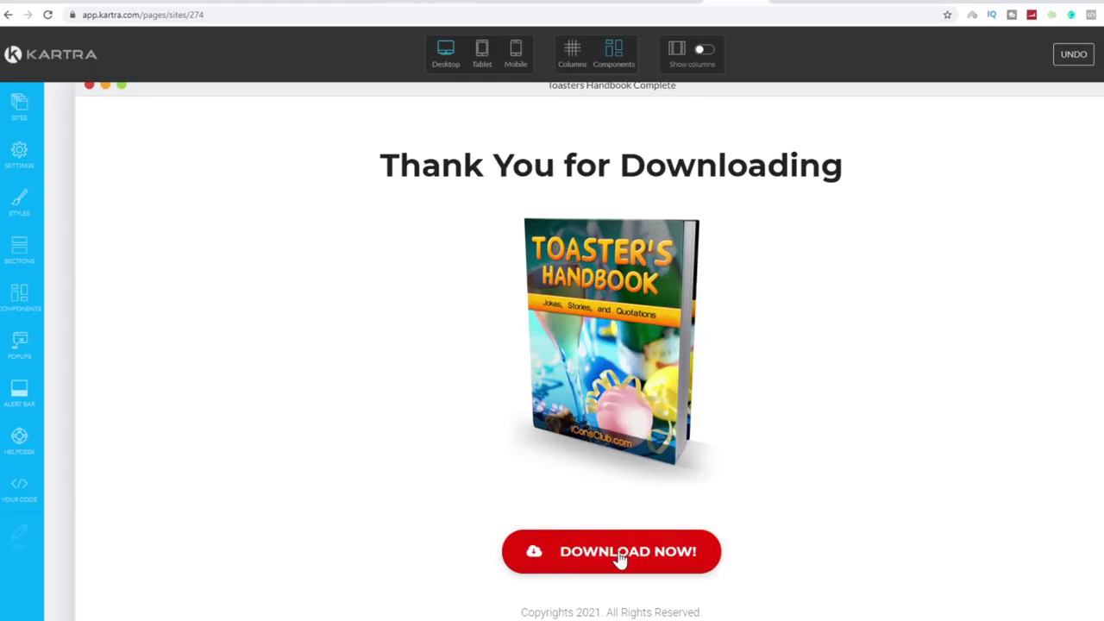
mouse_move(619, 559)
left_click(623, 518)
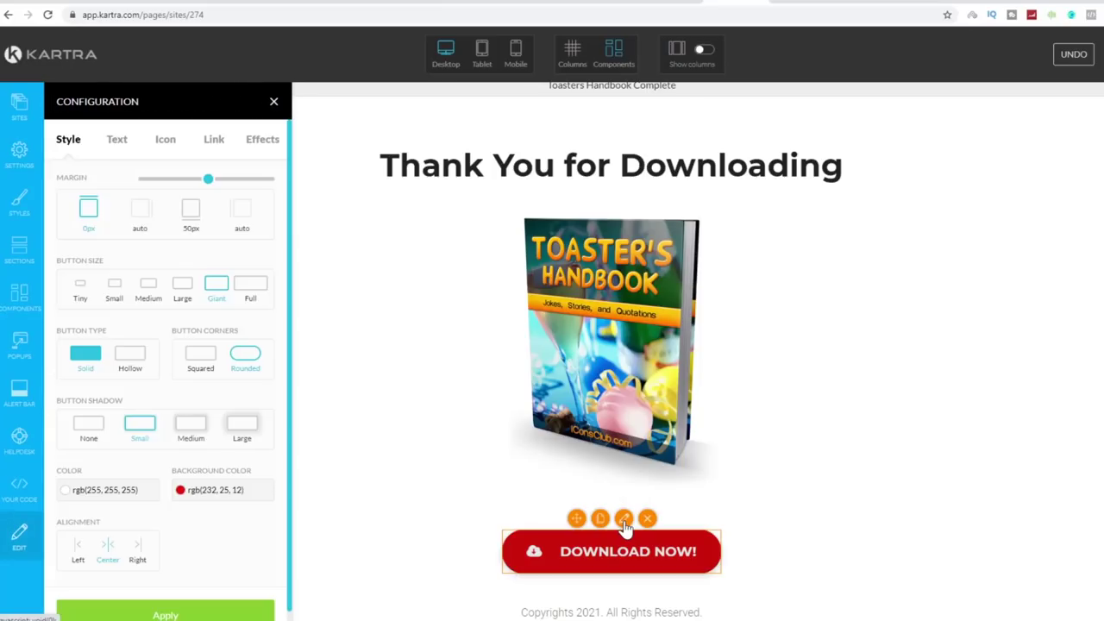
left_click(219, 146)
left_click(130, 208)
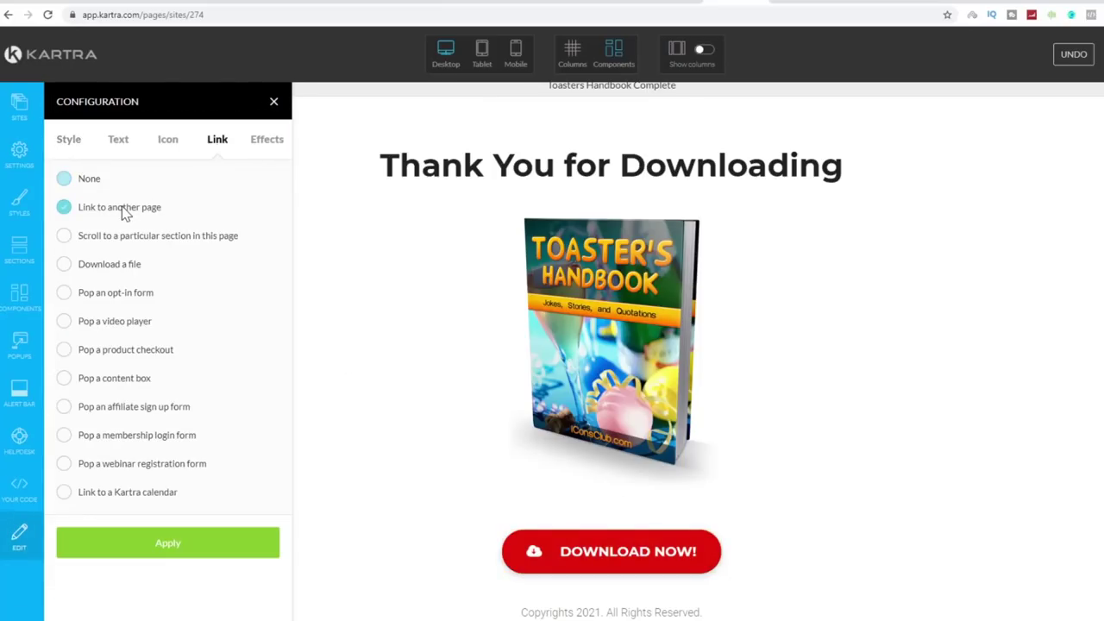
left_click(101, 544)
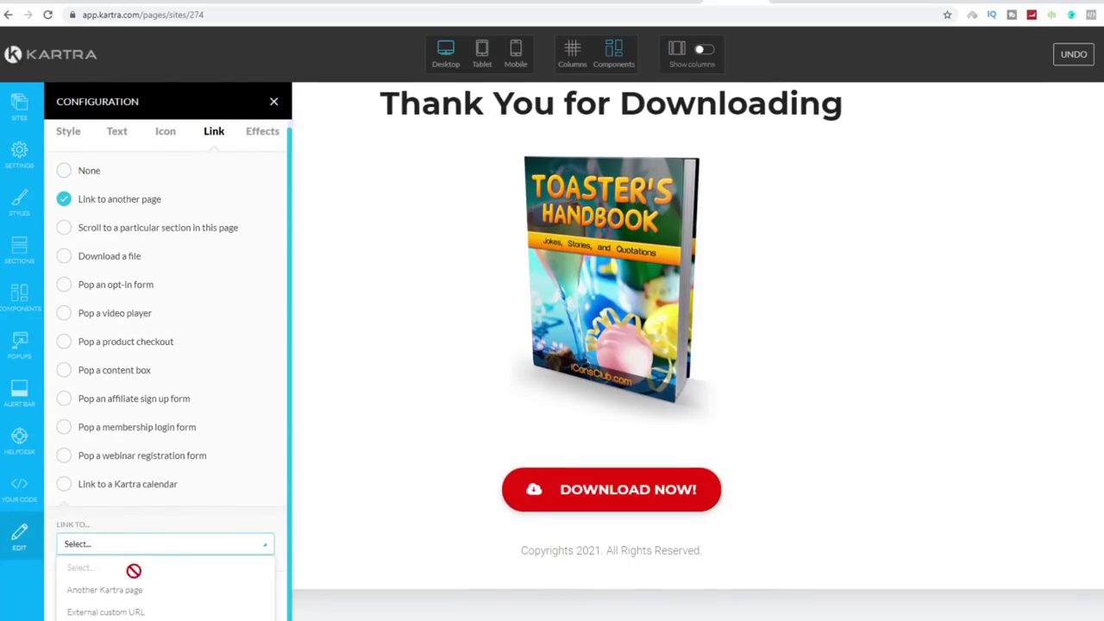
left_click(127, 612)
scroll(108, 596, "down", 1)
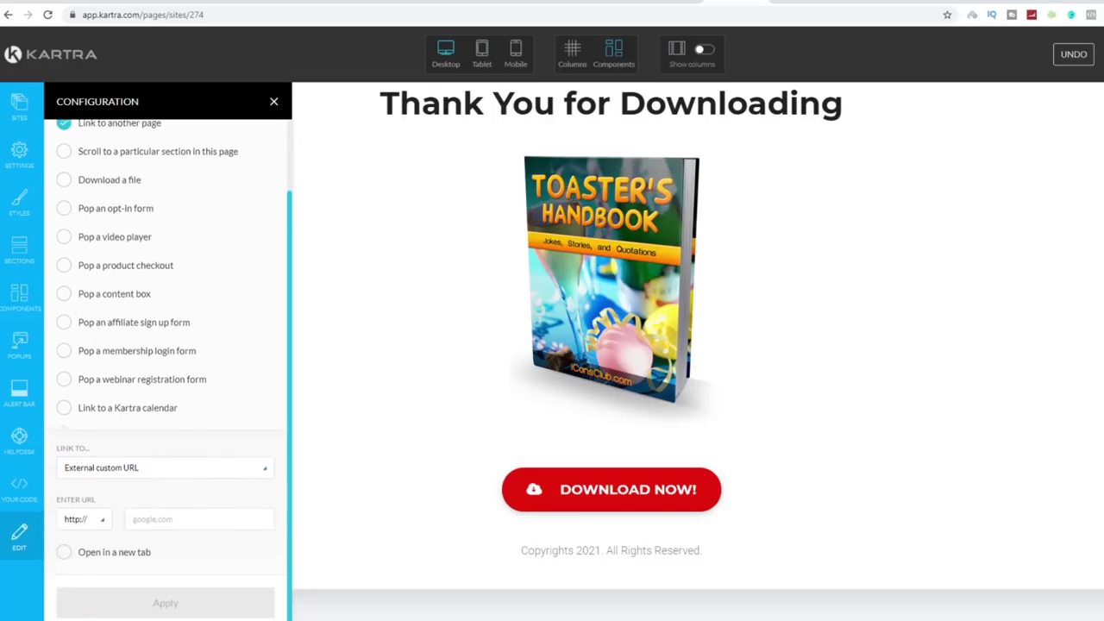
left_click(85, 518)
left_click(91, 562)
left_click(157, 517)
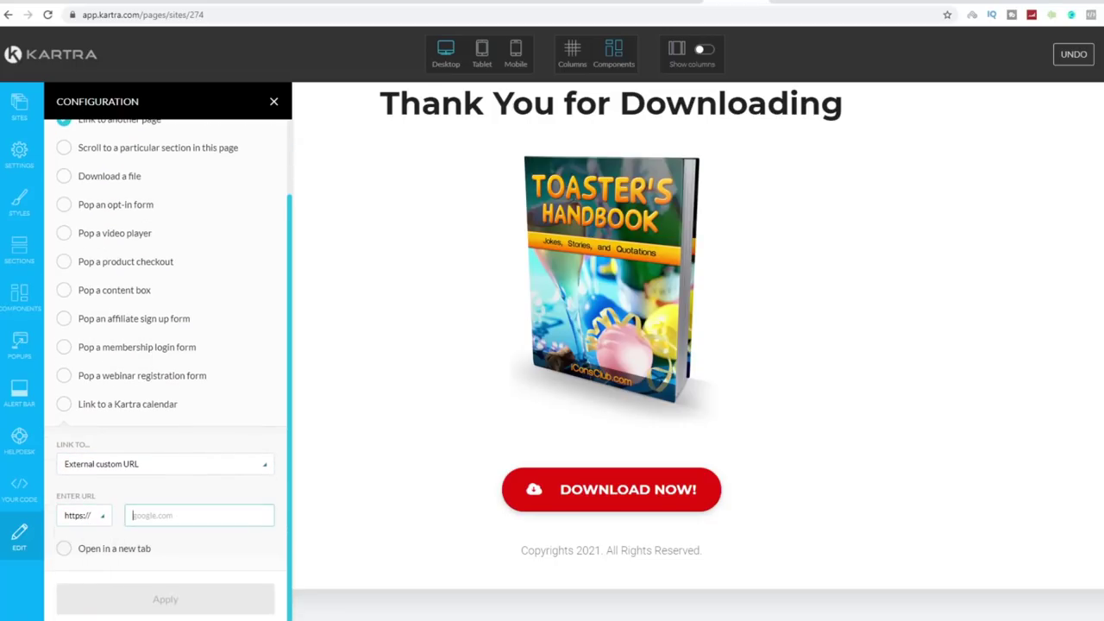
key("ctrl+v")
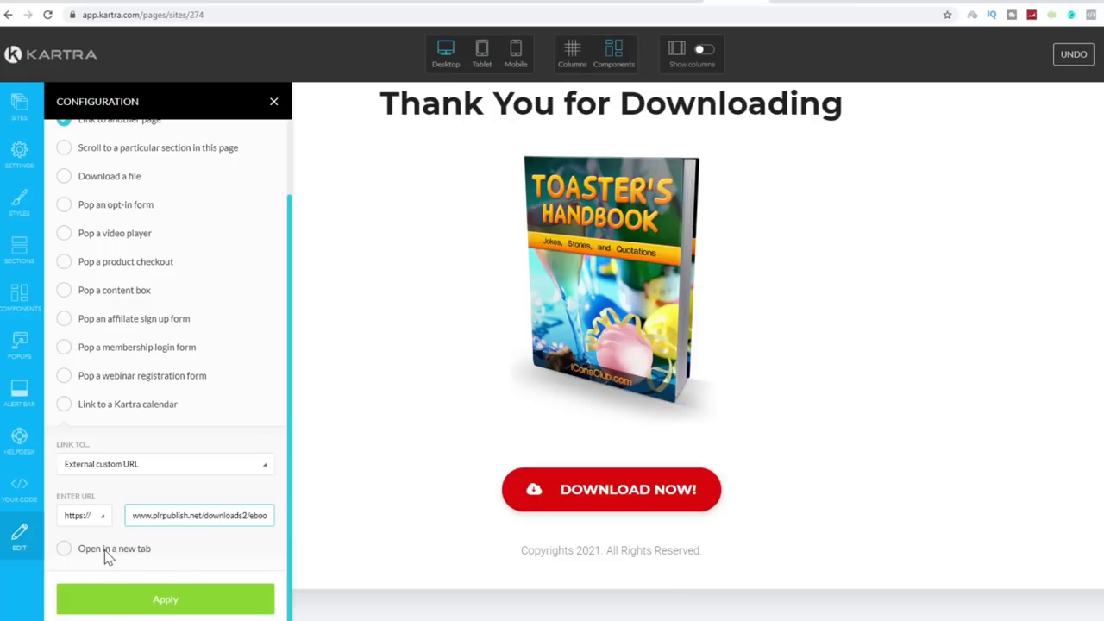
left_click(64, 549)
left_click(176, 601)
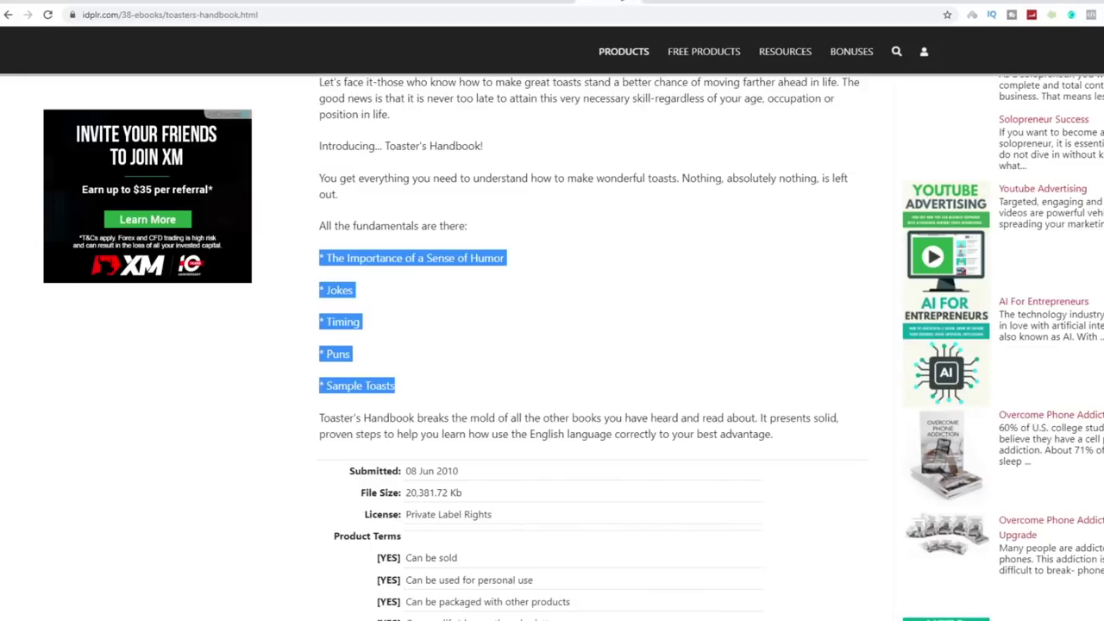
- Switch to the Toaster's Handbook page on IDPLR, copy its download link address, and return to the Kartra page builder
scroll(552, 345, "up", 2)
scroll(388, 223, "up", 2)
right_click(383, 226)
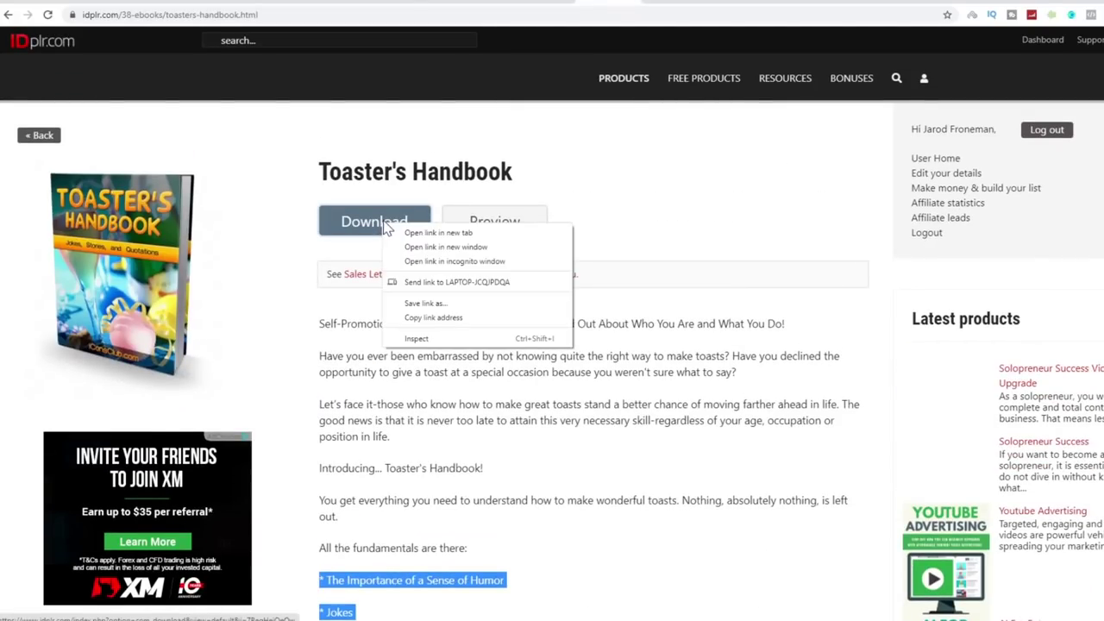
left_click(435, 317)
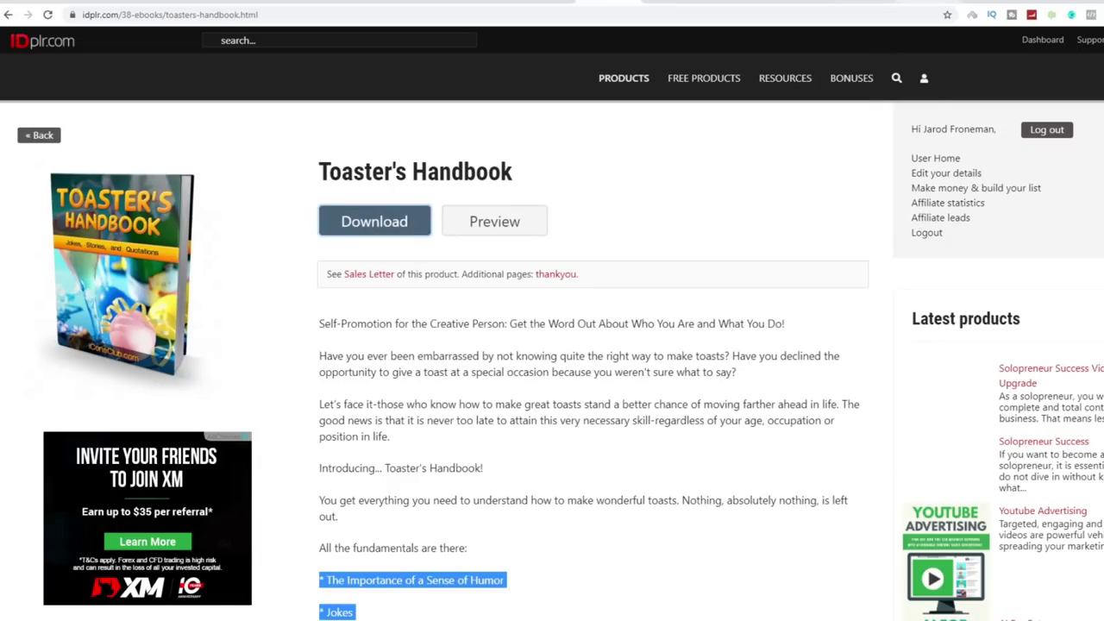
key("ctrl+Tab")
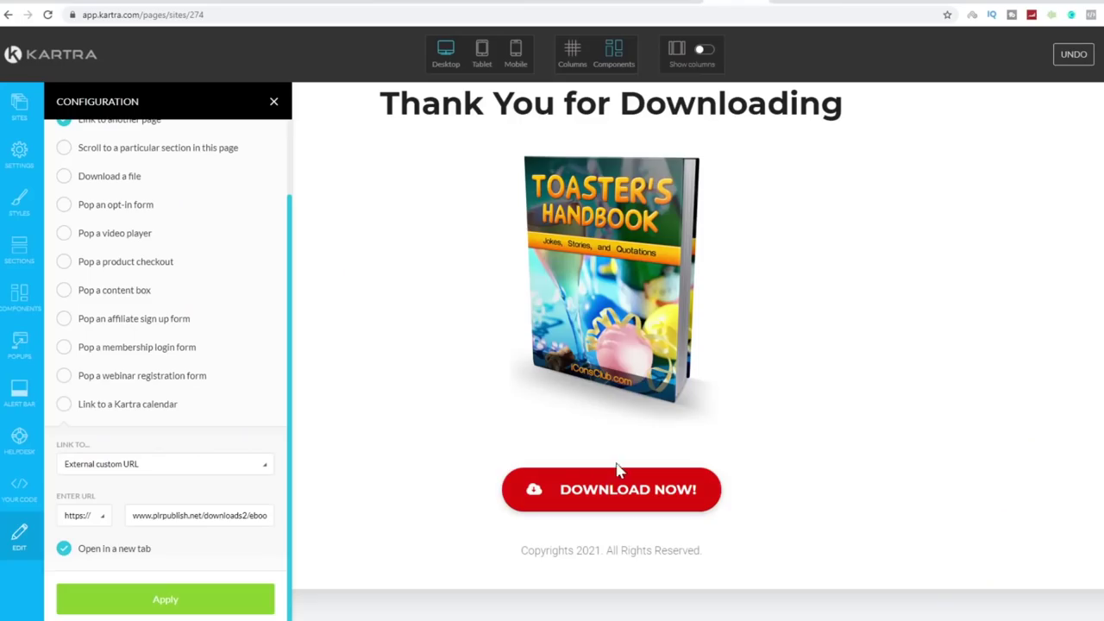
- Apply the Download Now button's link settings and publish the thank-you page live
left_click(171, 602)
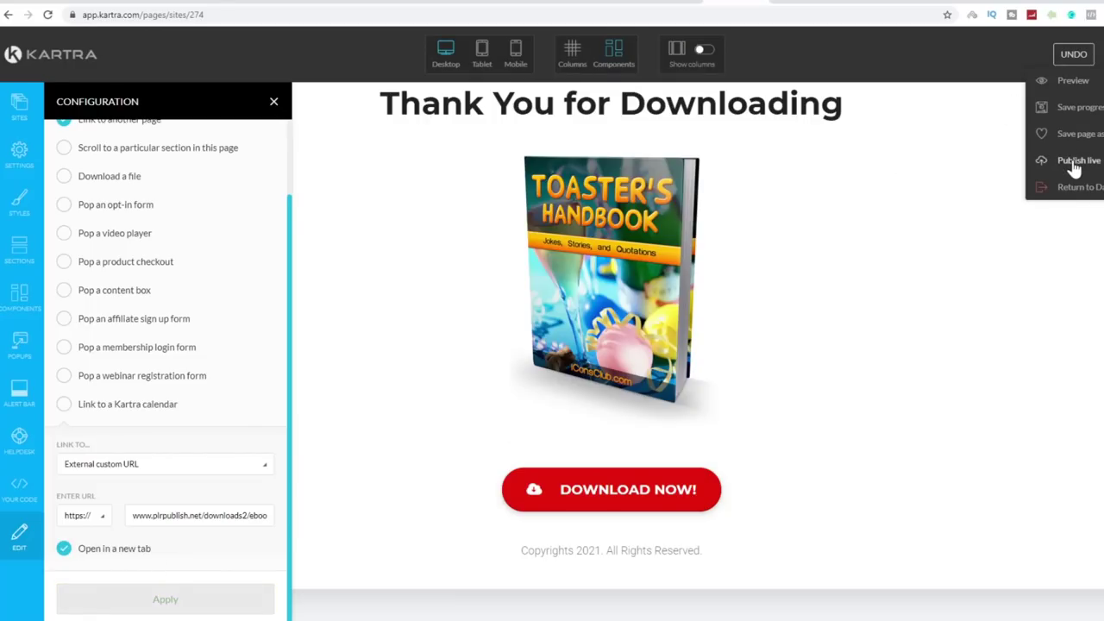
left_click(1078, 161)
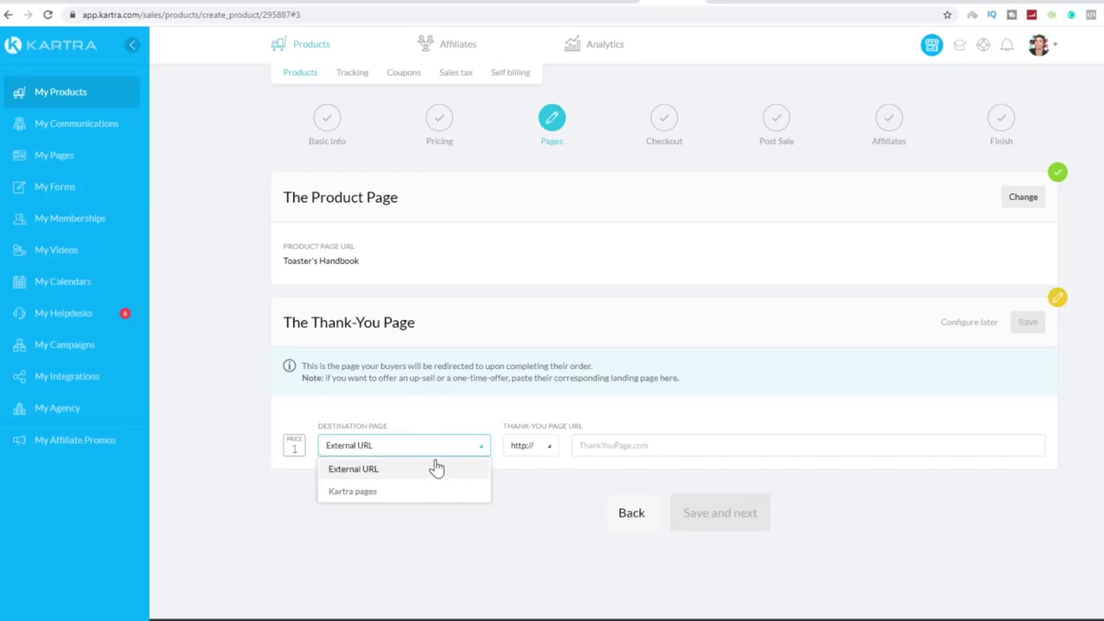
- Set the product's thank-you page to the Kartra page Toasters Handbook Complete, under no site in particular, and save it
left_click(354, 490)
left_click(568, 449)
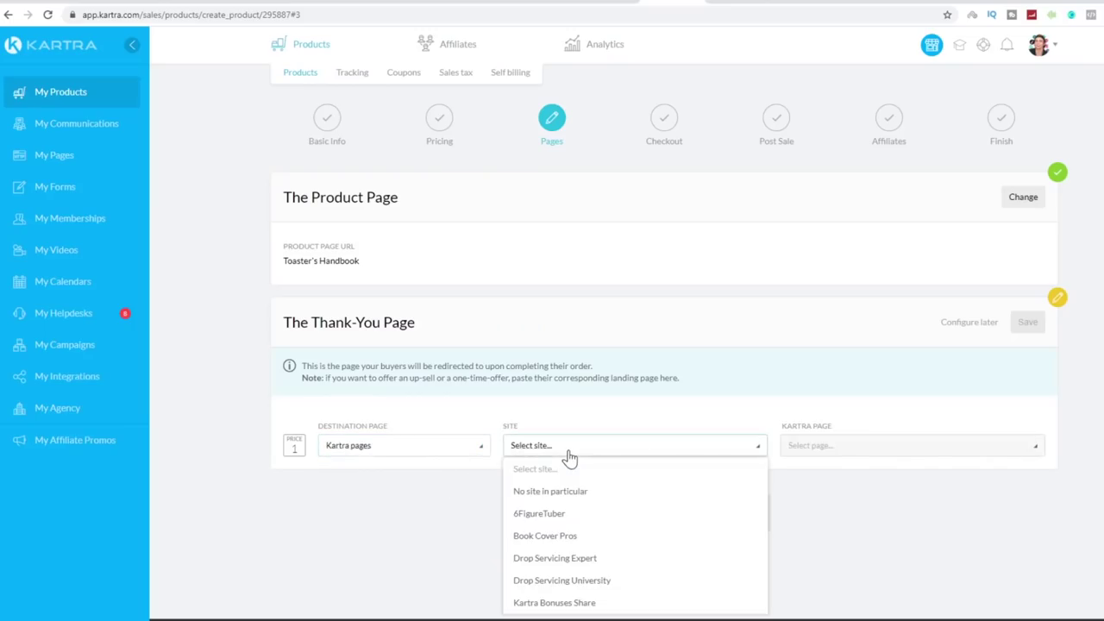
scroll(585, 500, "down", 1)
left_click(572, 425)
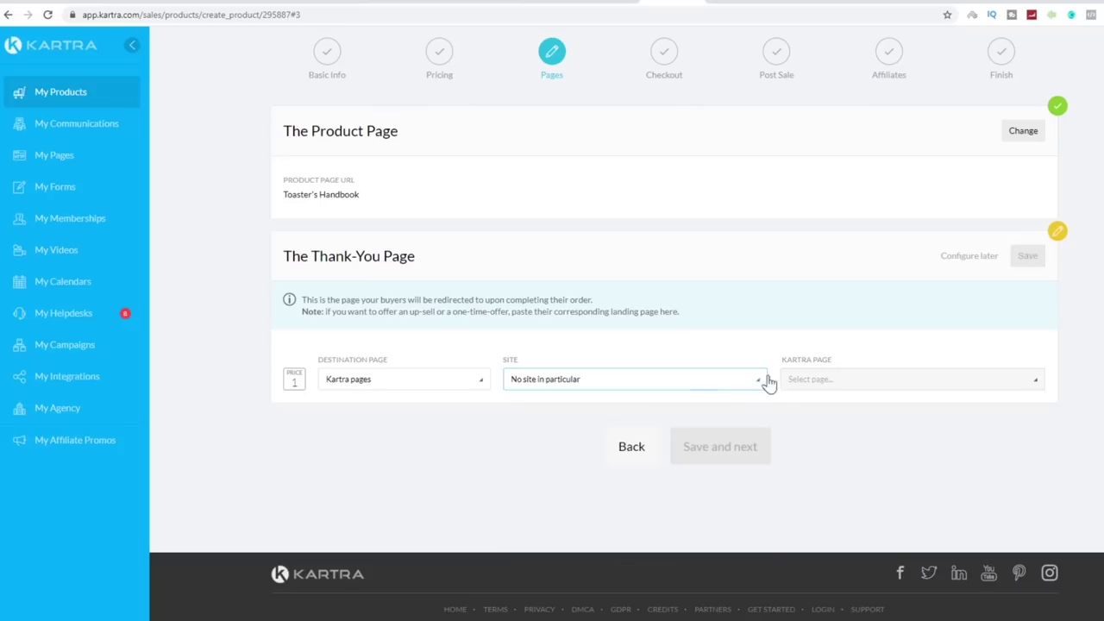
left_click(852, 381)
scroll(880, 332, "down", 6)
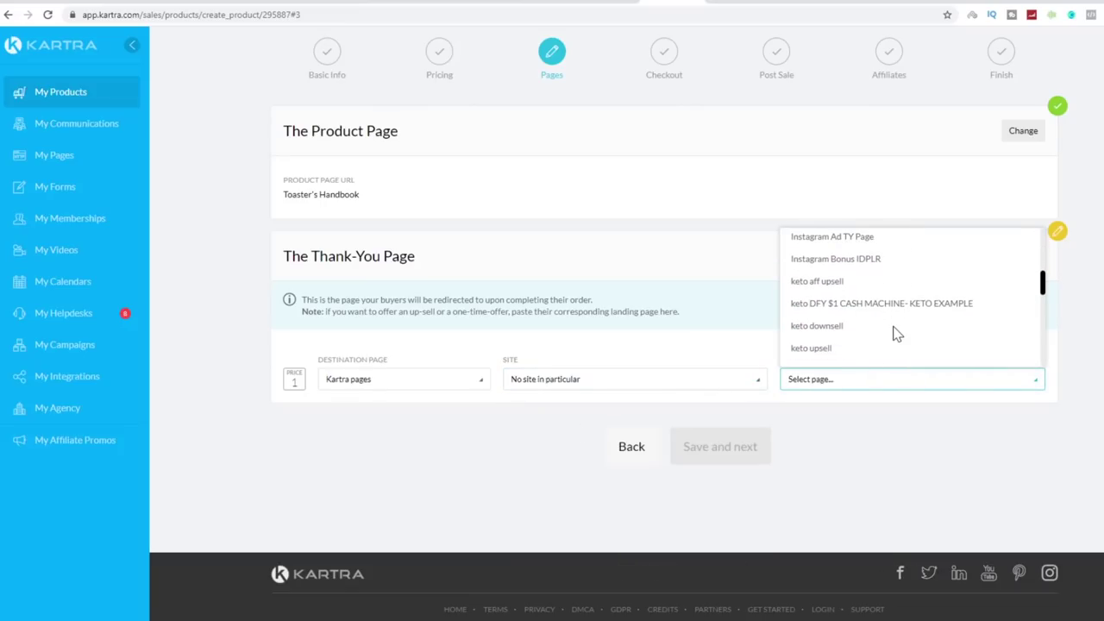
scroll(894, 332, "down", 3)
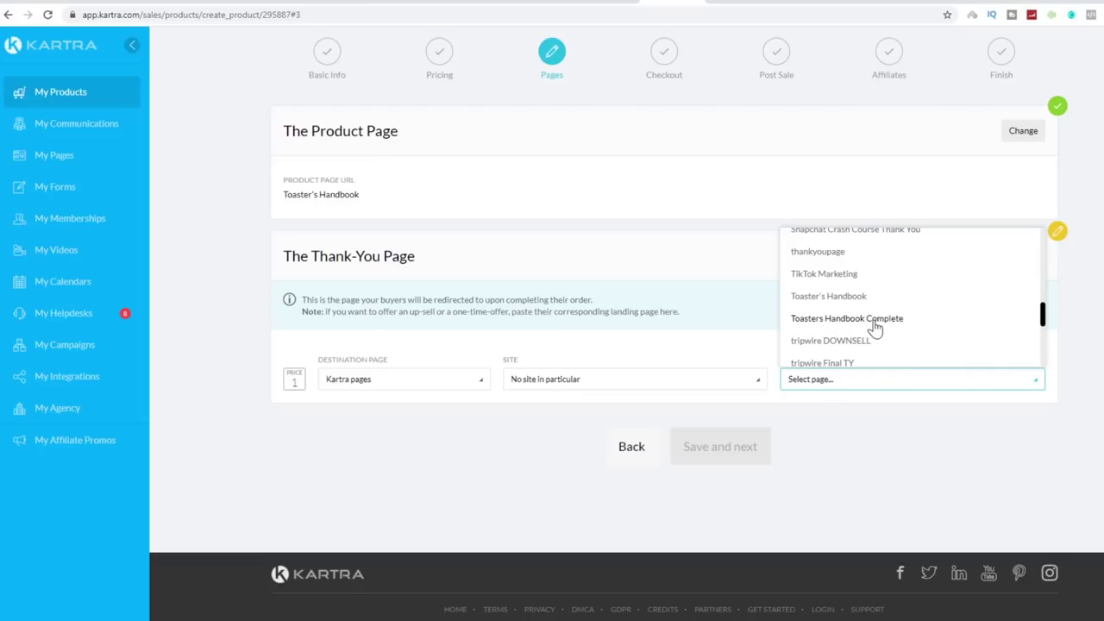
left_click(876, 327)
left_click(1028, 255)
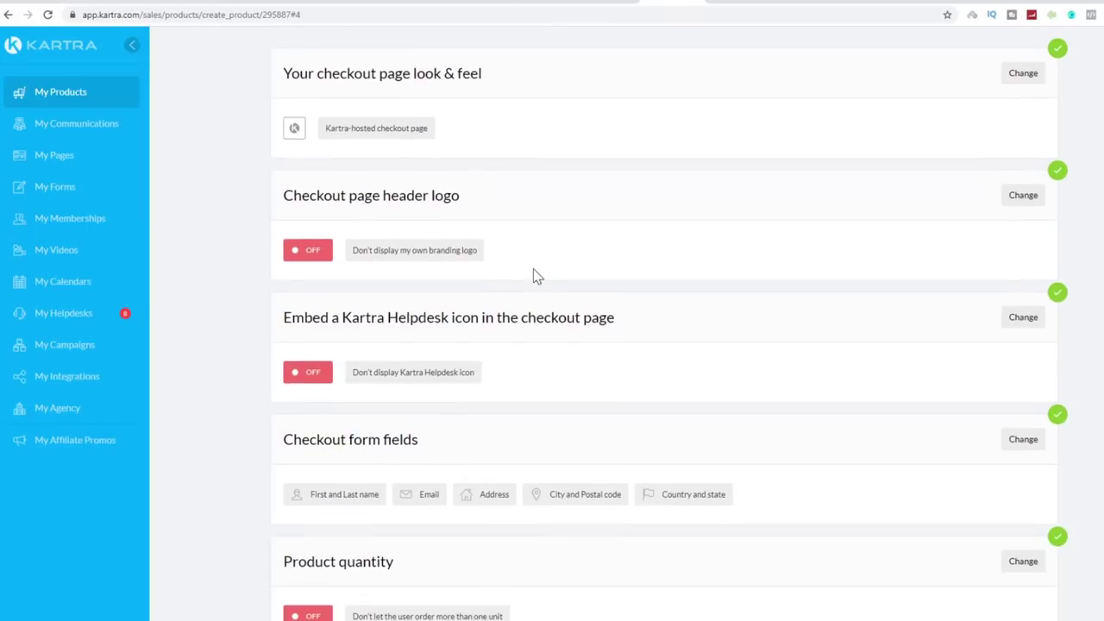
- Set the product's content access to No access page and save through the checkout, post-sale and affiliate stages of the product setup
scroll(658, 299, "down", 9)
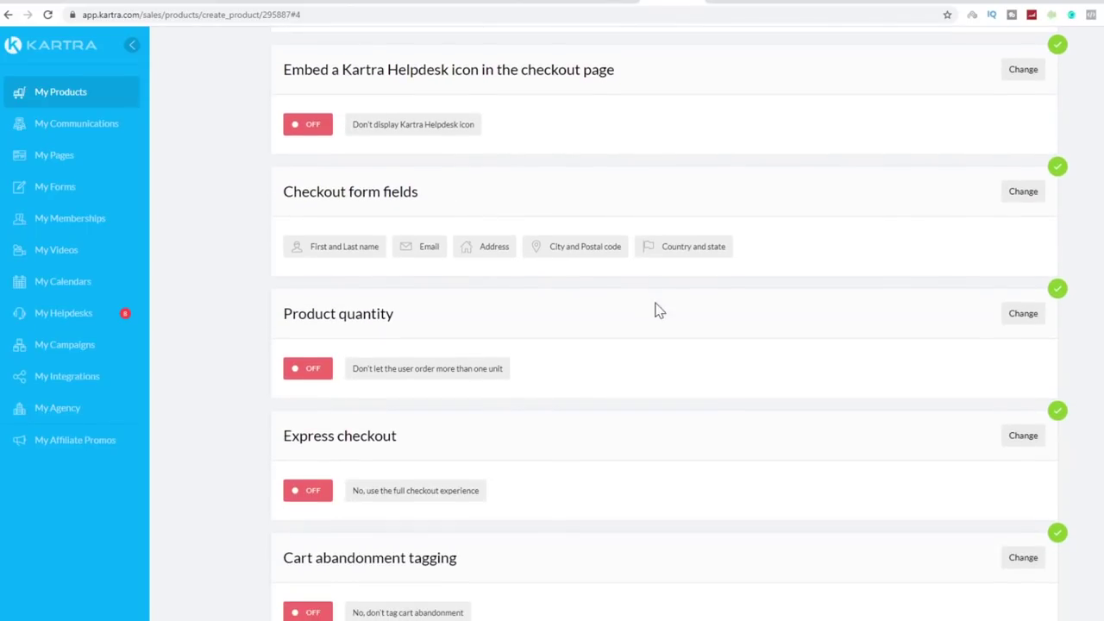
left_click(740, 507)
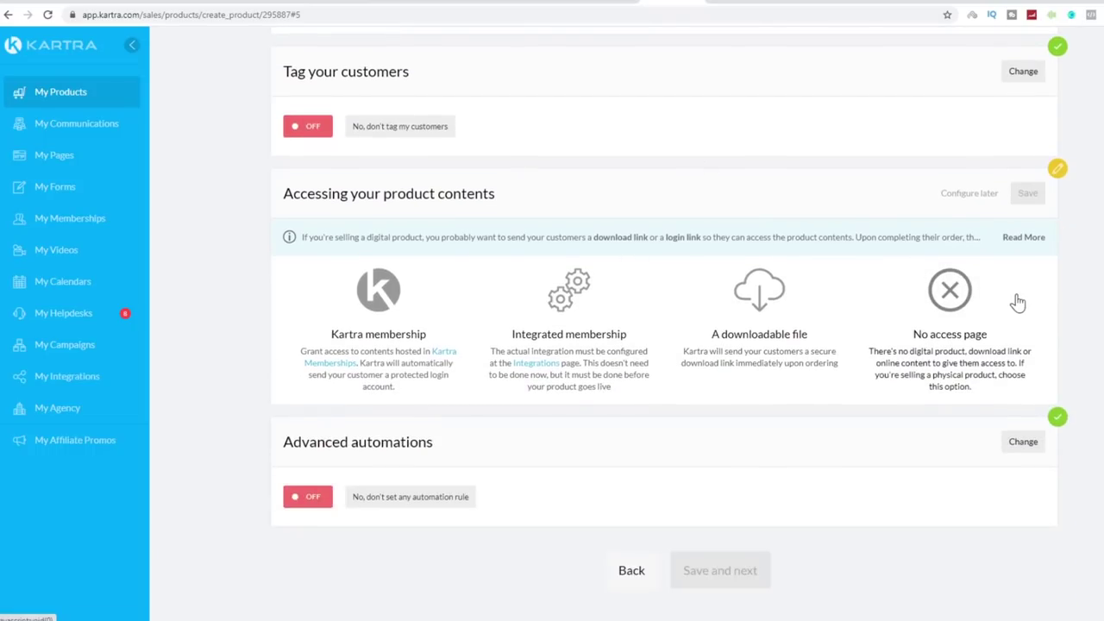
left_click(949, 310)
left_click(1028, 195)
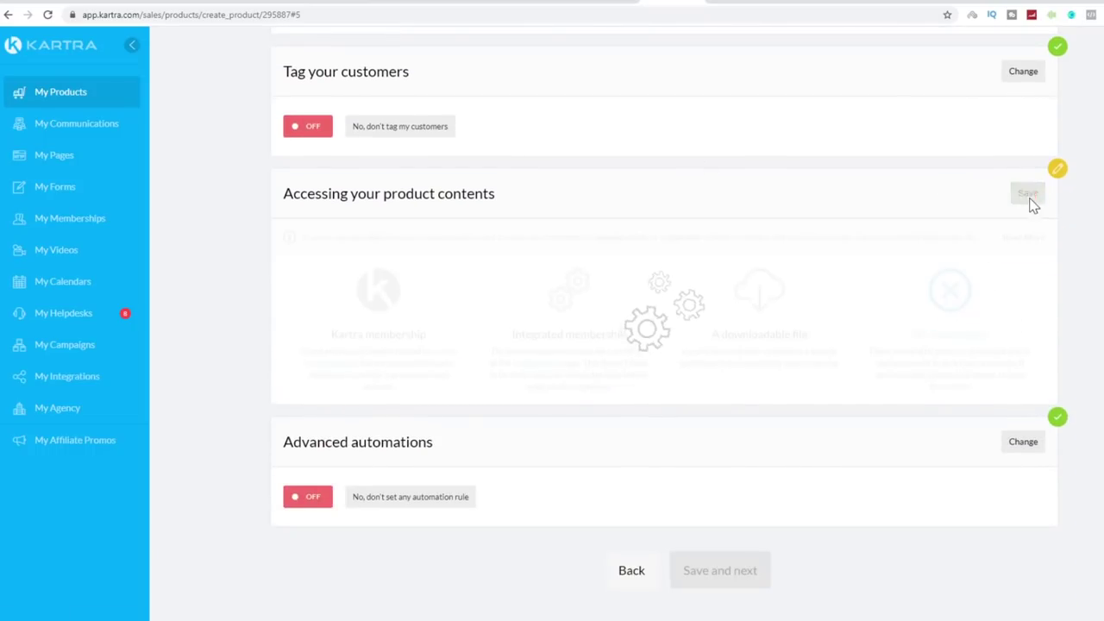
left_click(709, 451)
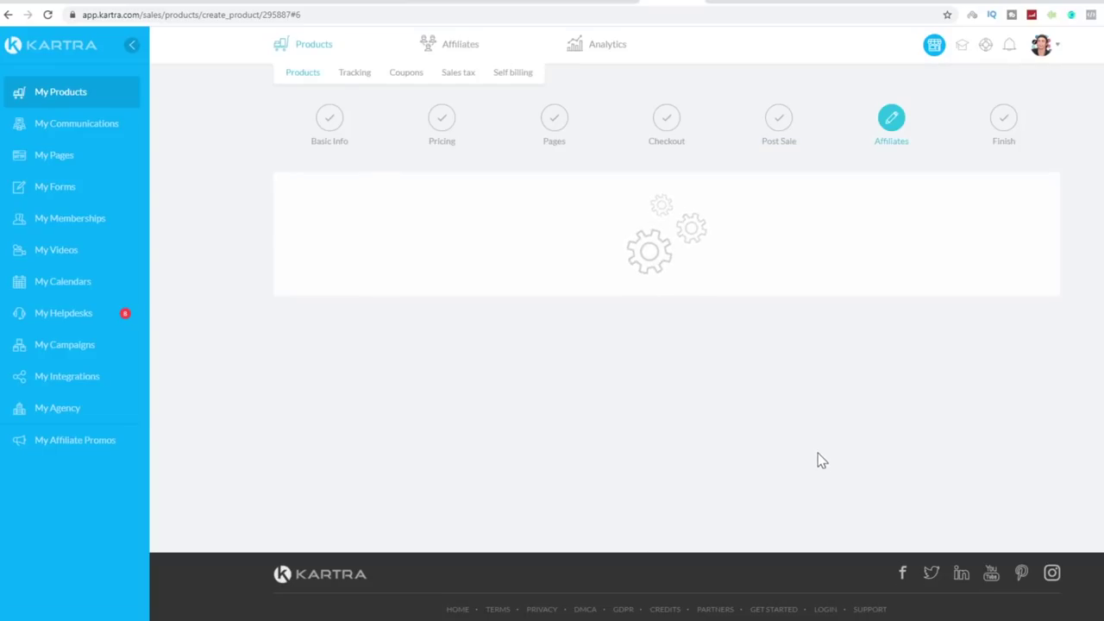
left_click(716, 448)
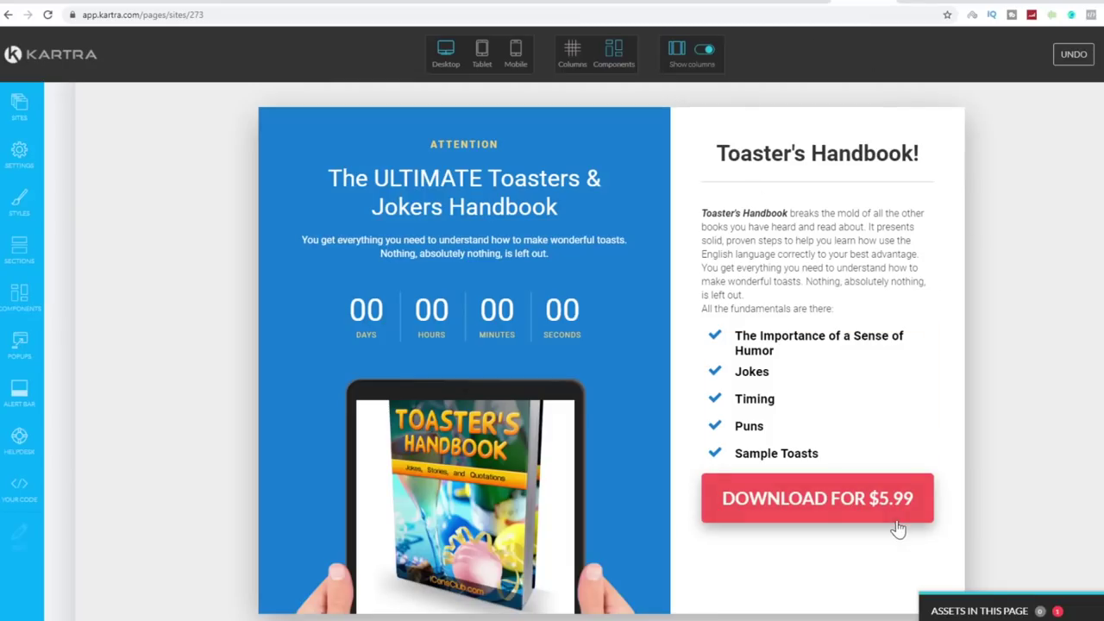
- Link the landing page's Download for $5.99 button to a product checkout for the Toasters Handguide funnel and product at Price point 1
mouse_move(842, 515)
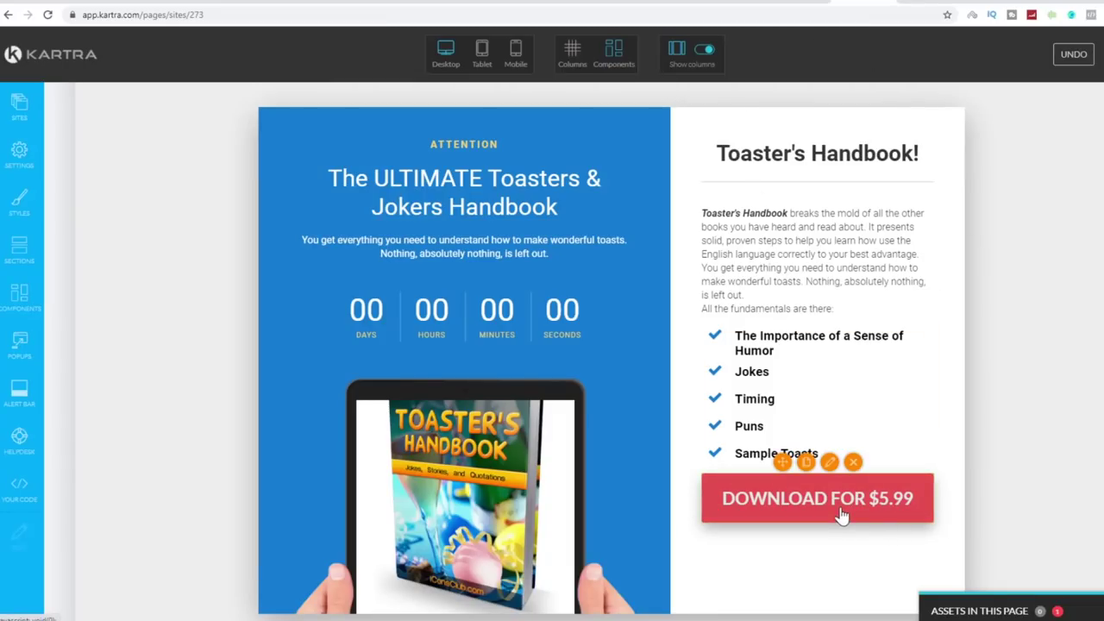
left_click(829, 462)
left_click(217, 140)
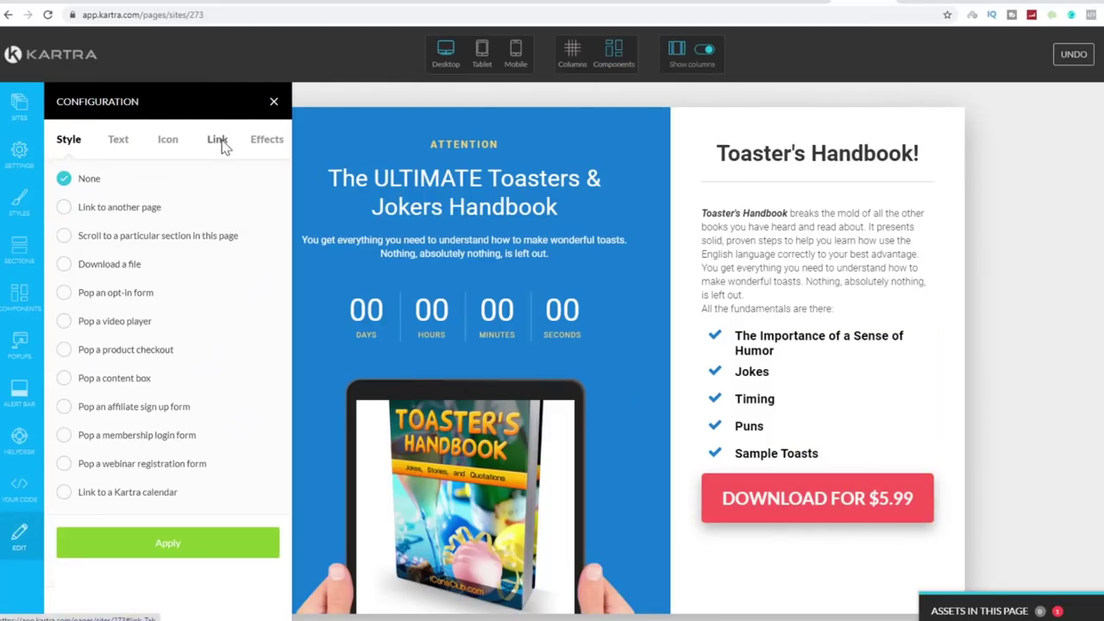
left_click(110, 353)
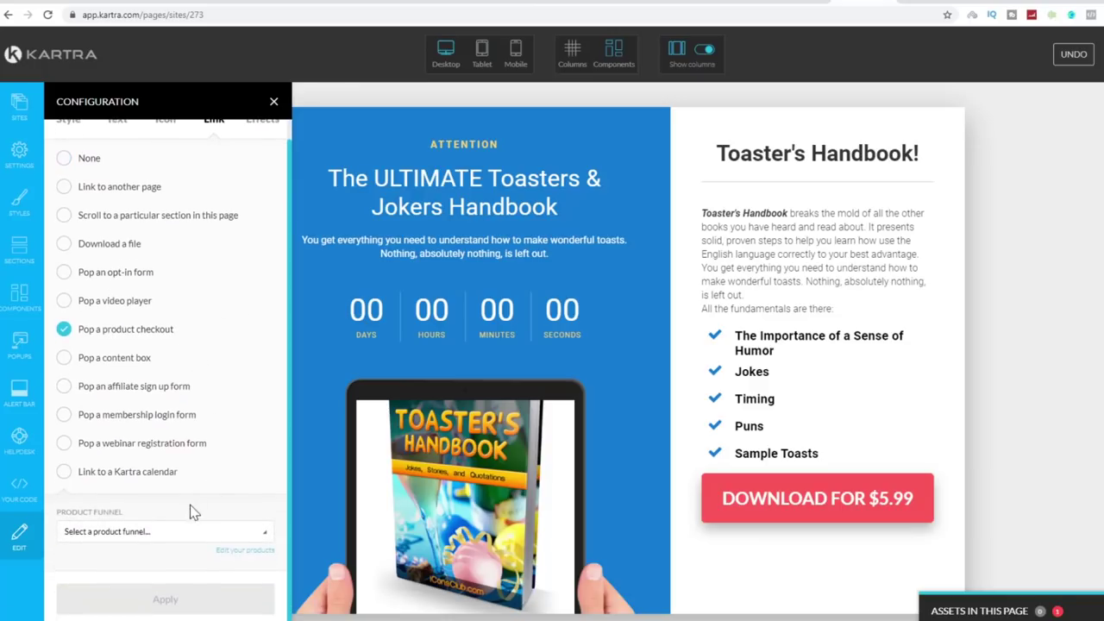
left_click(111, 532)
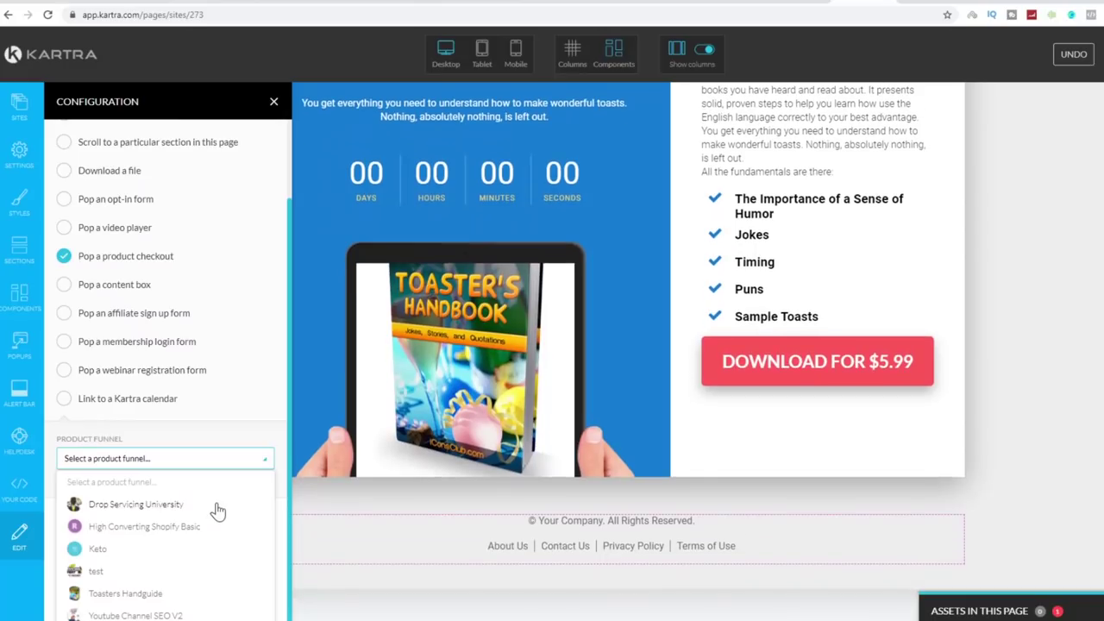
left_click(125, 594)
left_click(172, 596)
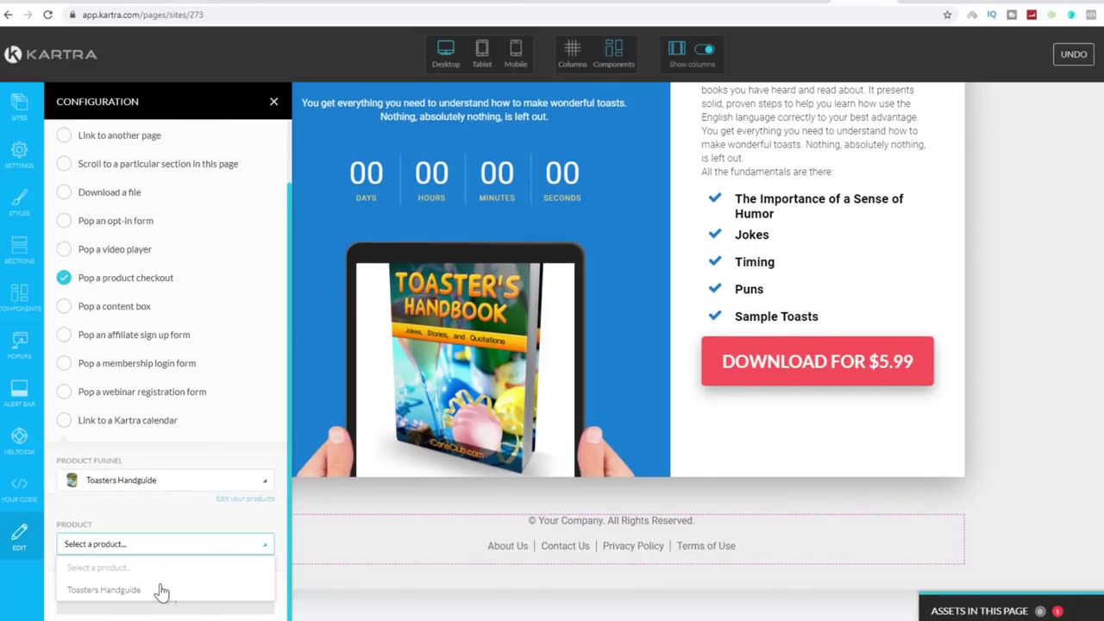
left_click(108, 593)
left_click(103, 543)
left_click(116, 594)
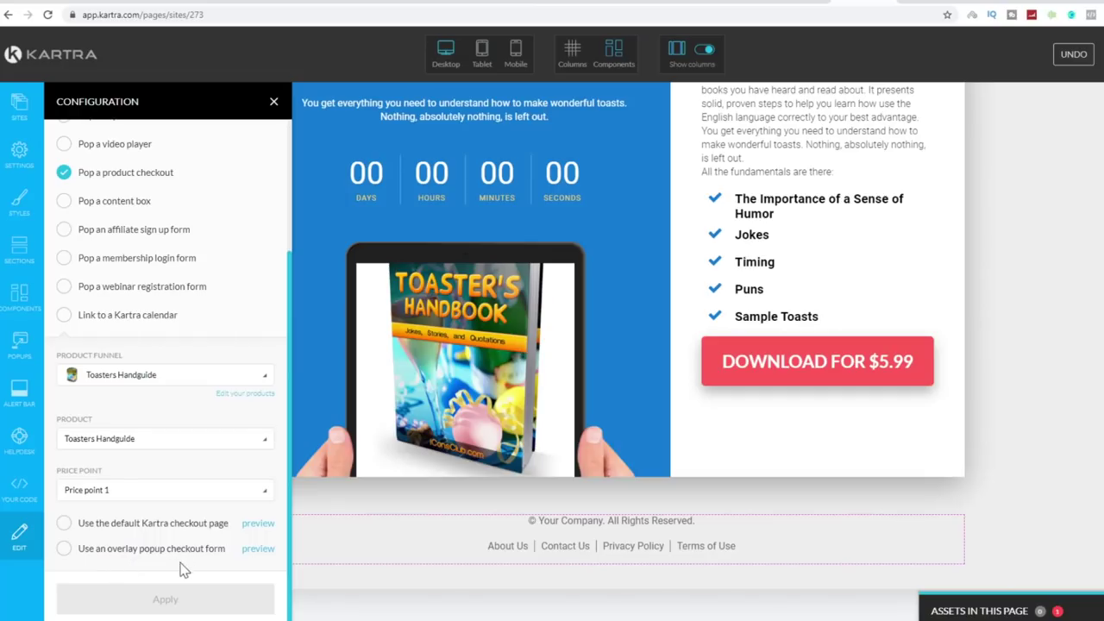
- Make the button use an overlay popup checkout form with the Traditional checkout layout and apply the configuration
left_click(64, 550)
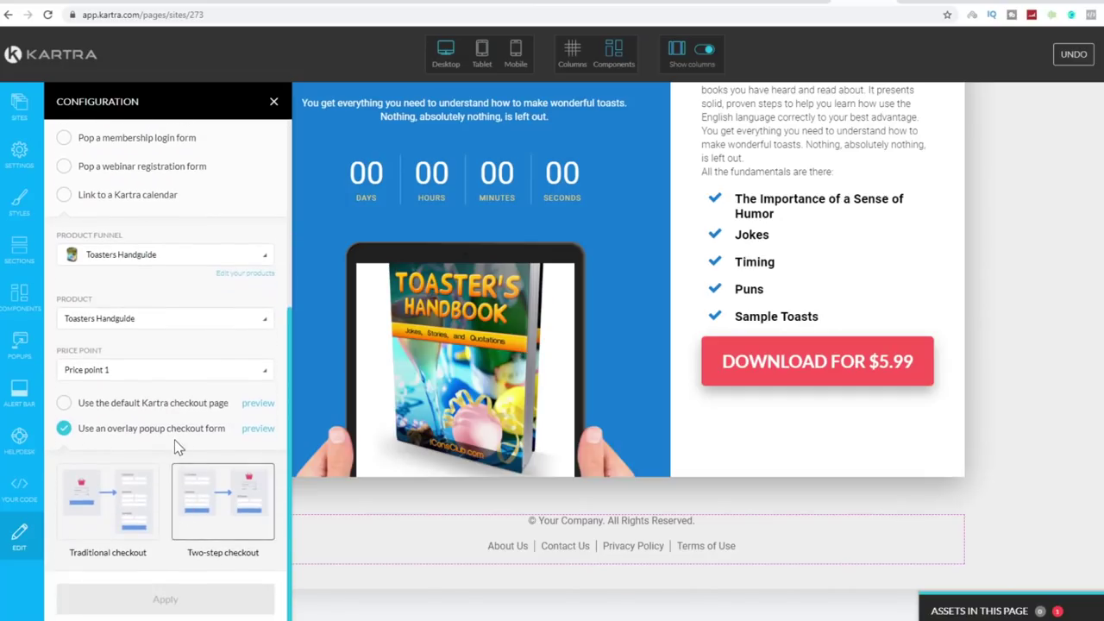
left_click(112, 543)
left_click(163, 595)
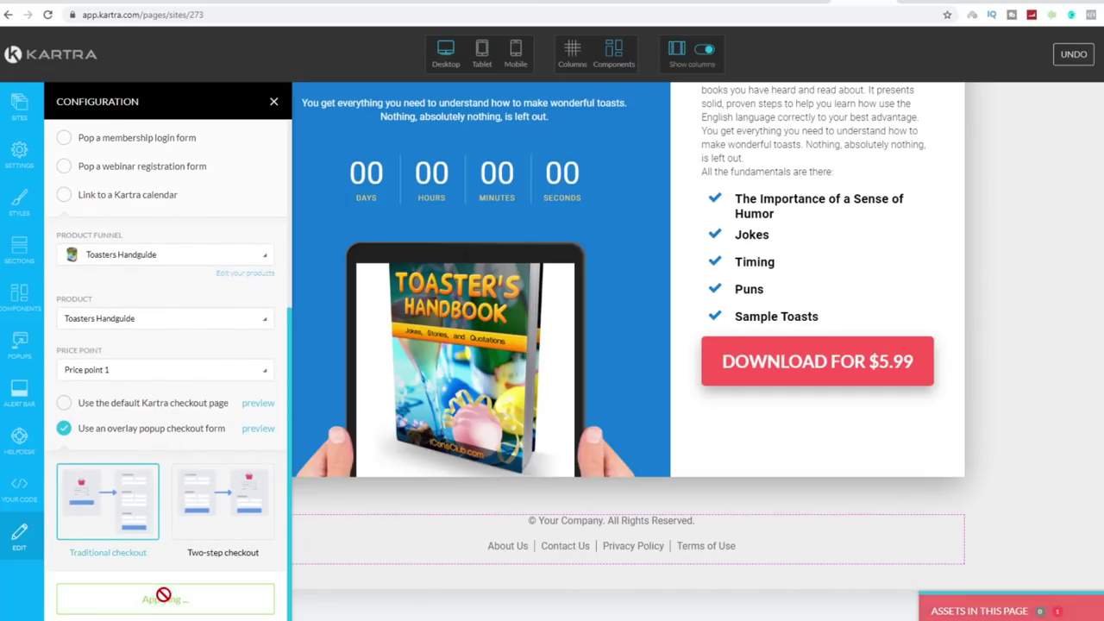
- Publish the landing page live, get its page link, and open that address in the browser
left_click(1103, 54)
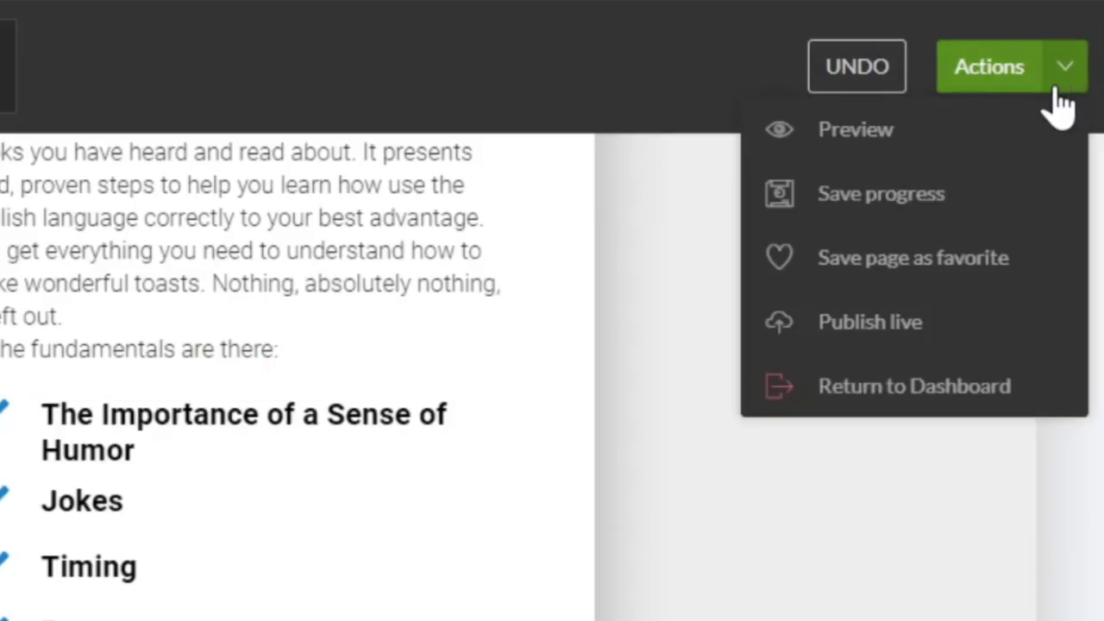
left_click(888, 321)
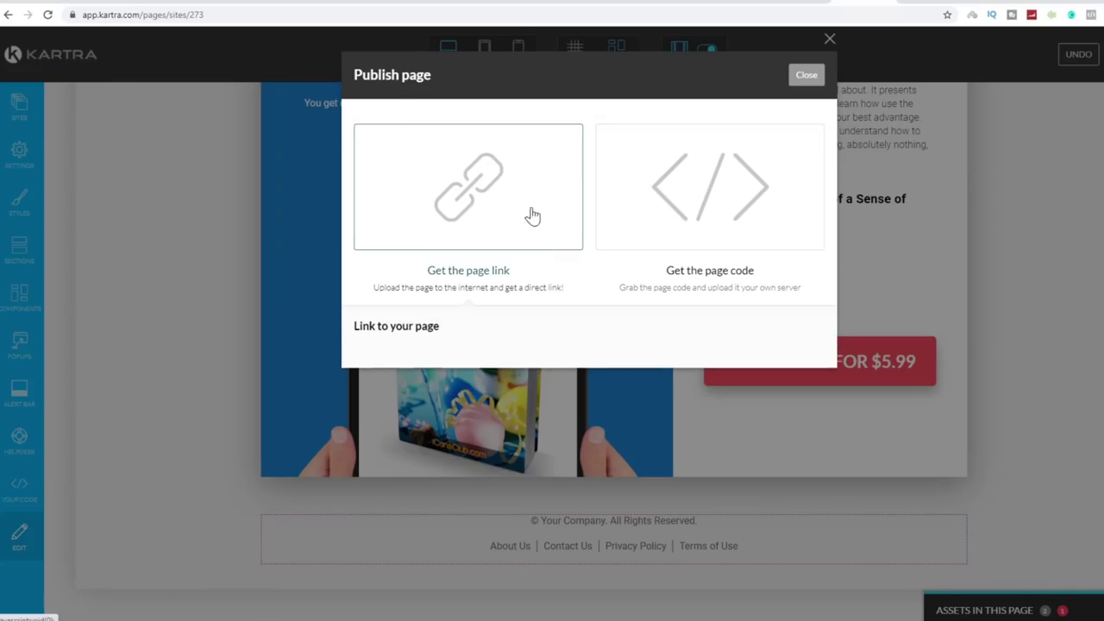
left_click(529, 217)
left_click_drag(574, 369, 290, 369)
right_click(474, 366)
left_click(532, 399)
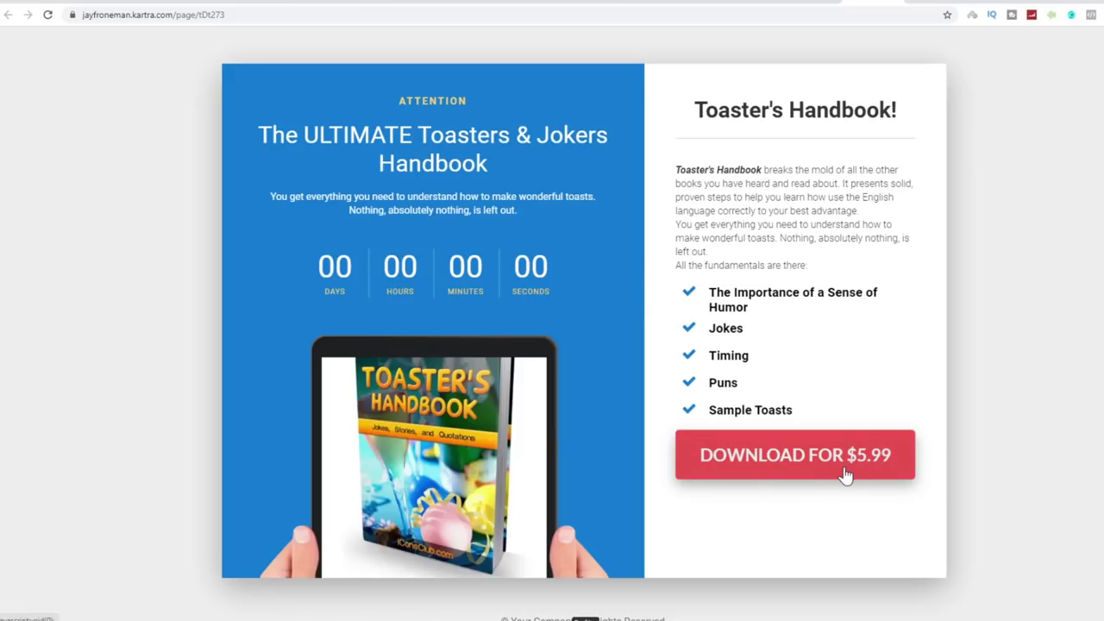
- Test the Download for $5.99 button on the live page by trying to continue through the checkout popup, and close it
left_click(844, 471)
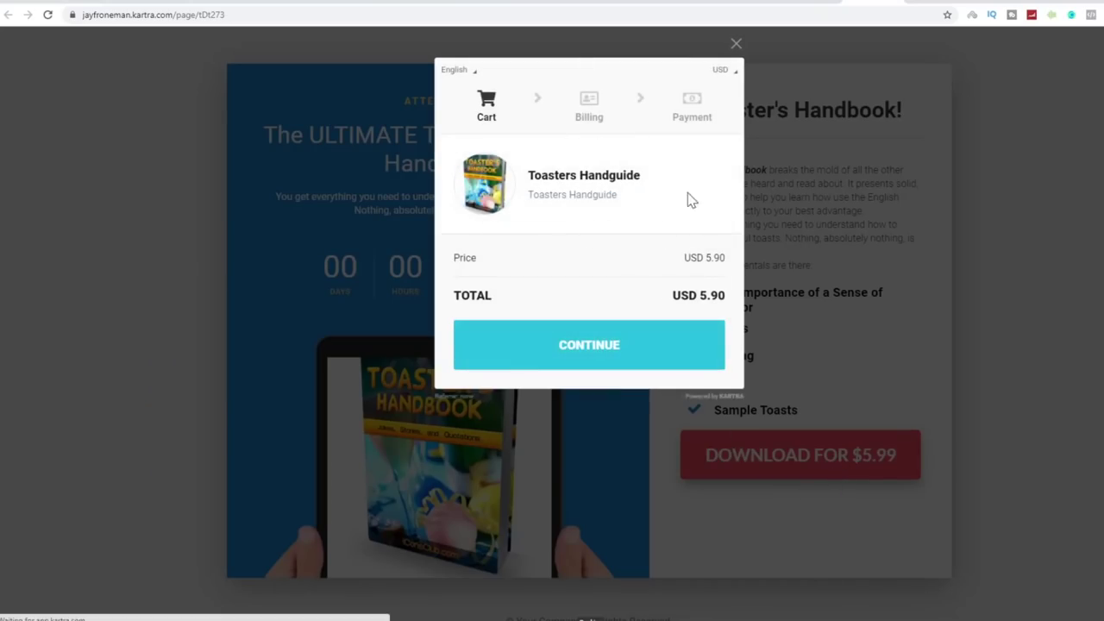
left_click(613, 342)
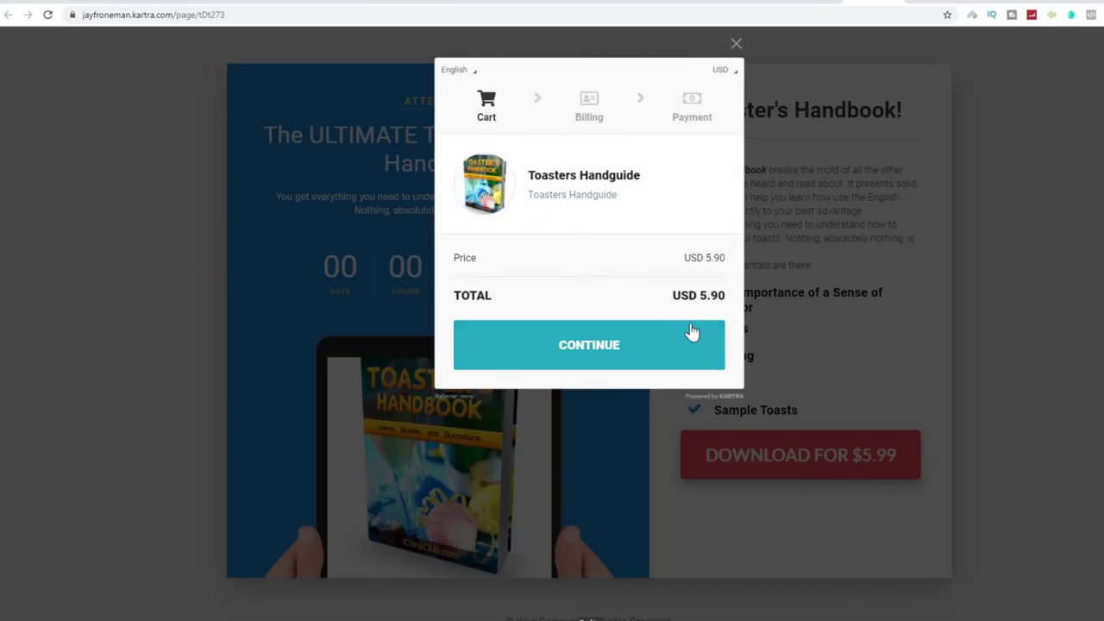
left_click(738, 43)
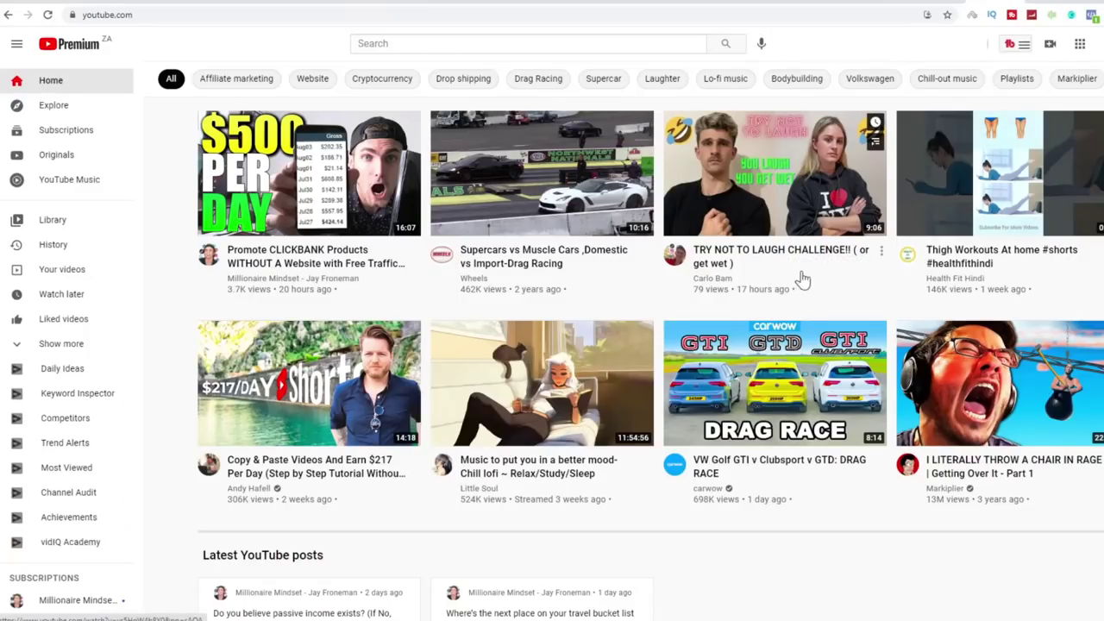
- Switch to YouTube and upload the InVideo fake report card video from the Downloads folder
left_click(1050, 44)
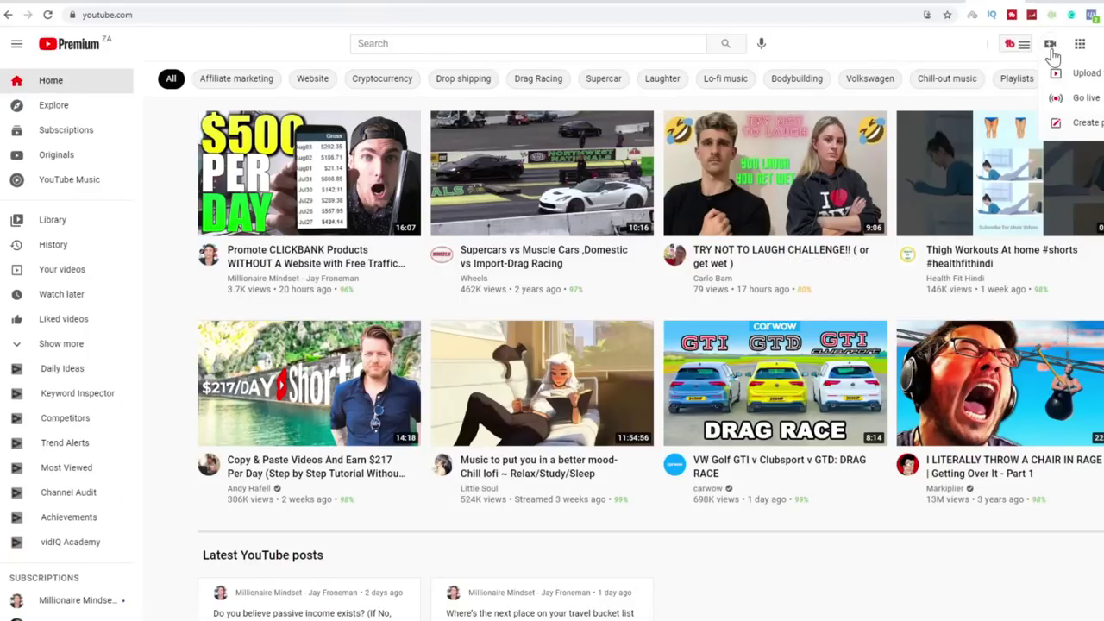
left_click(1097, 72)
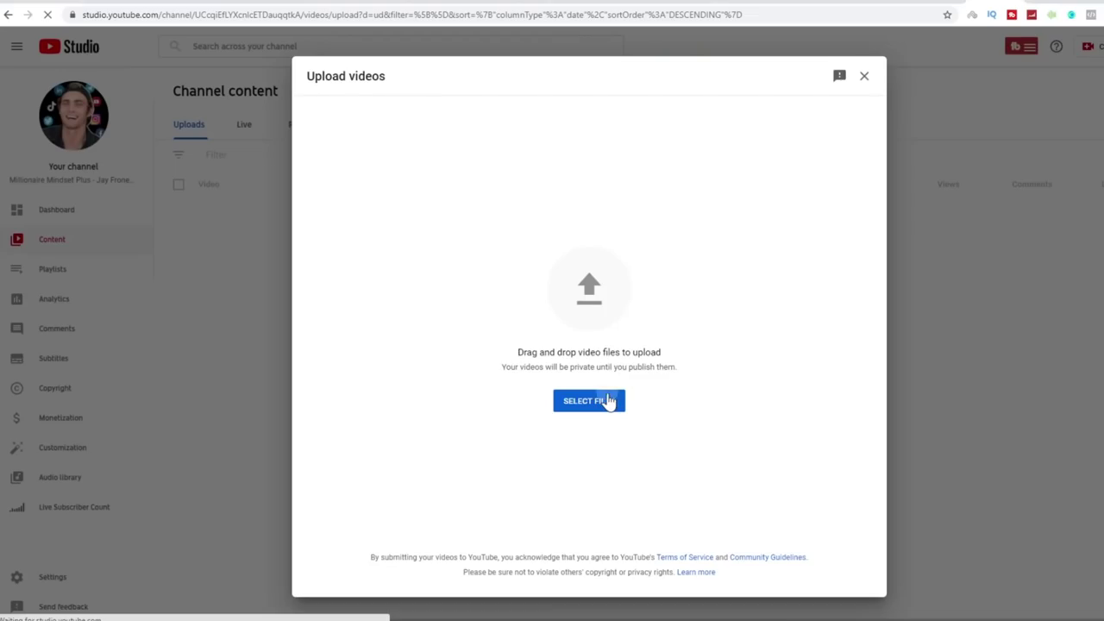
left_click(607, 399)
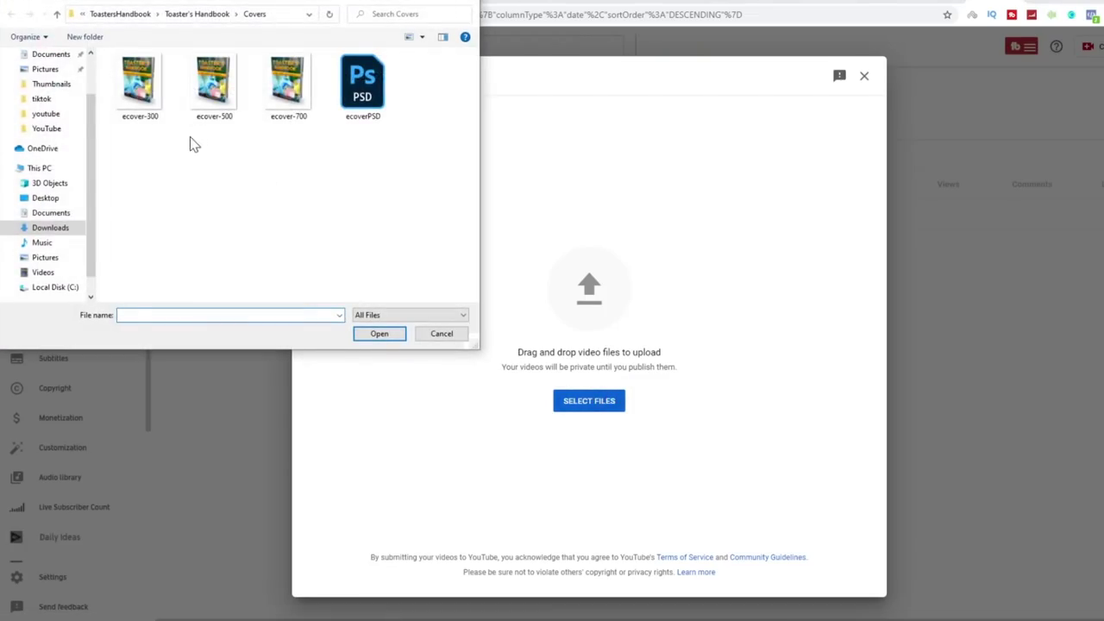
left_click(141, 116)
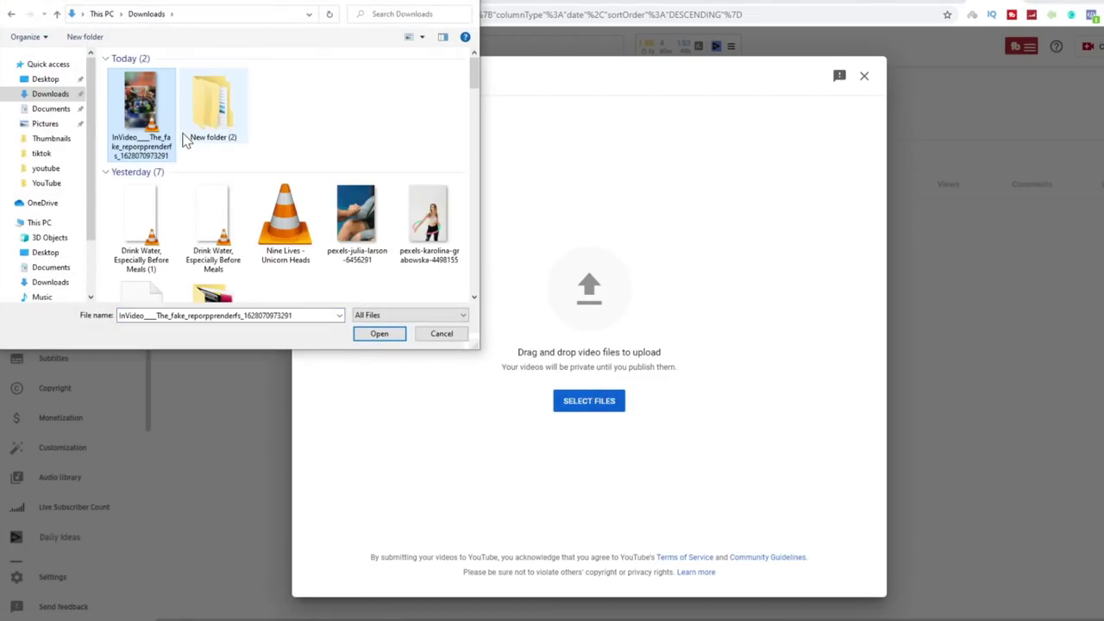
left_click(395, 337)
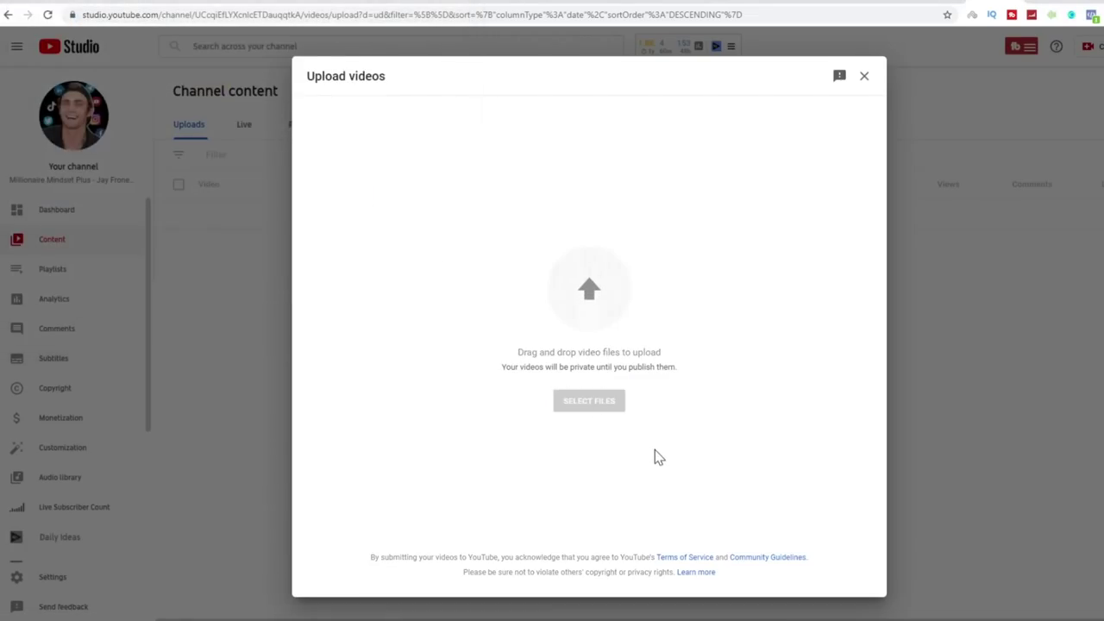
- Title the video "The Fake Report Card... (Funny Short Stories) #shorts"
key("ctrl+v")
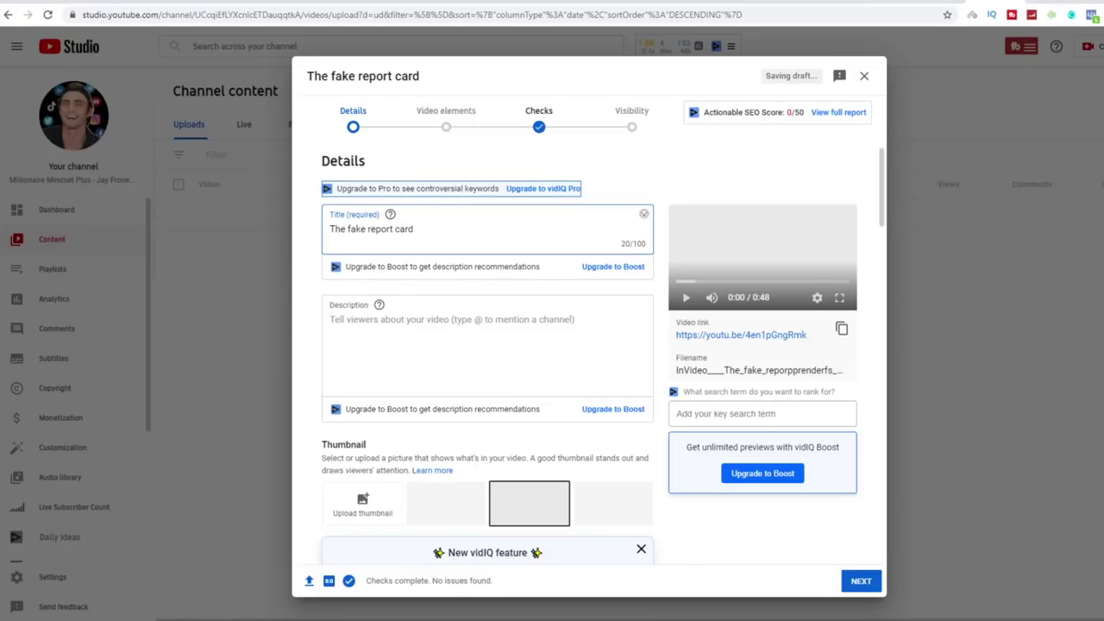
key("ctrl+Tab")
left_click_drag(431, 336, 290, 336)
key("ctrl+Tab")
key("BackSpace")
type("F")
key("BackSpace")
type("R")
double_click(414, 250)
type("Card")
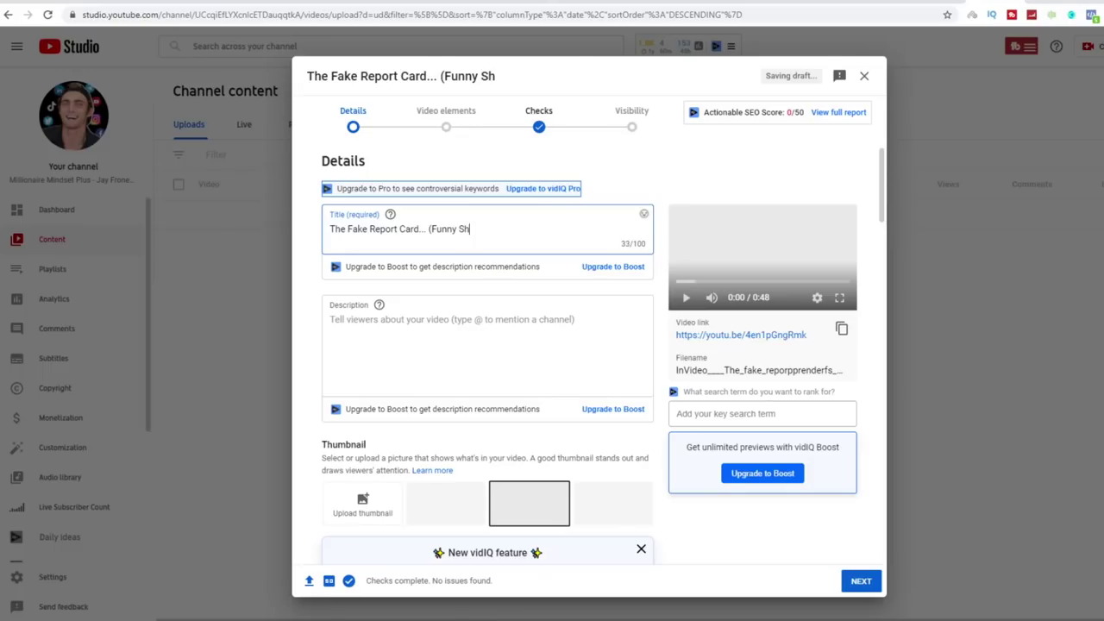
type("tories) #shorts")
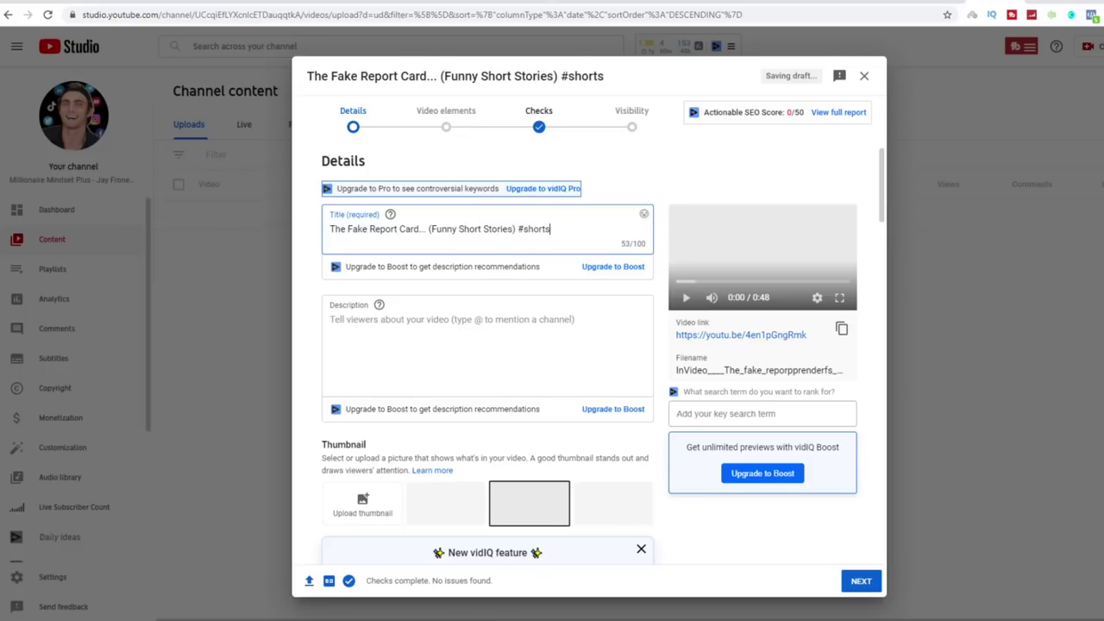
- Enter the description "Download The ULTIMATE Toasters & Jokers Handbook" and paste the landing page link below it
left_click(487, 345)
type("Download The ULTIMATE Toasters & Jokers Handbook")
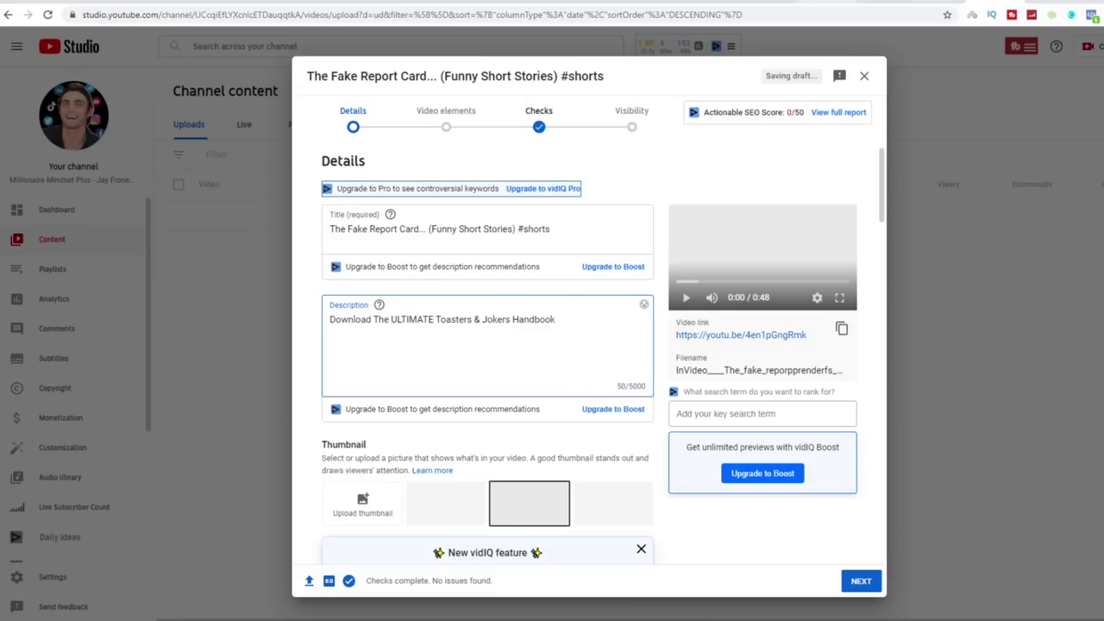
left_click(811, 2)
key("Return")
key("ctrl+v")
left_click(610, 252)
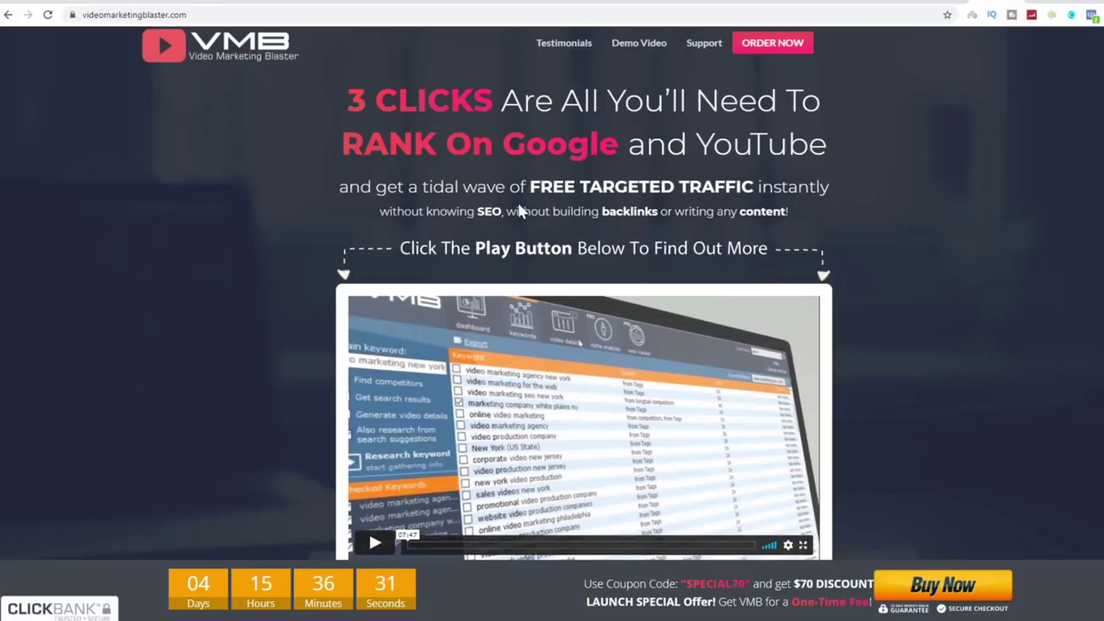
- Review the free targeted traffic claim, special offer and web address on the Video Marketing Blaster sales page
left_click_drag(463, 186, 841, 198)
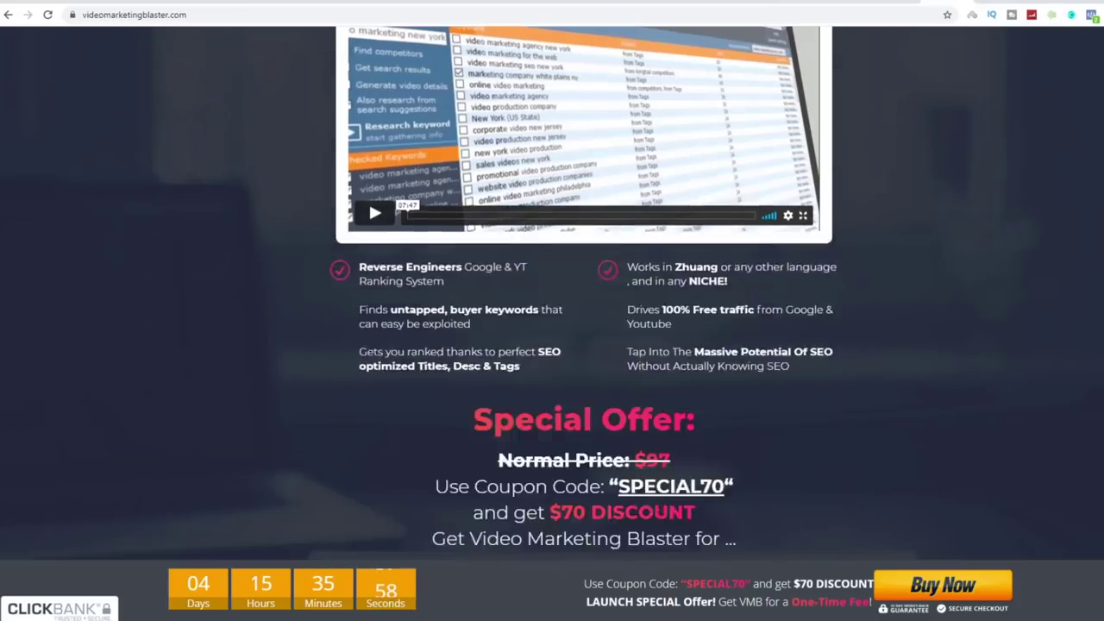
scroll(674, 237, "down", 4)
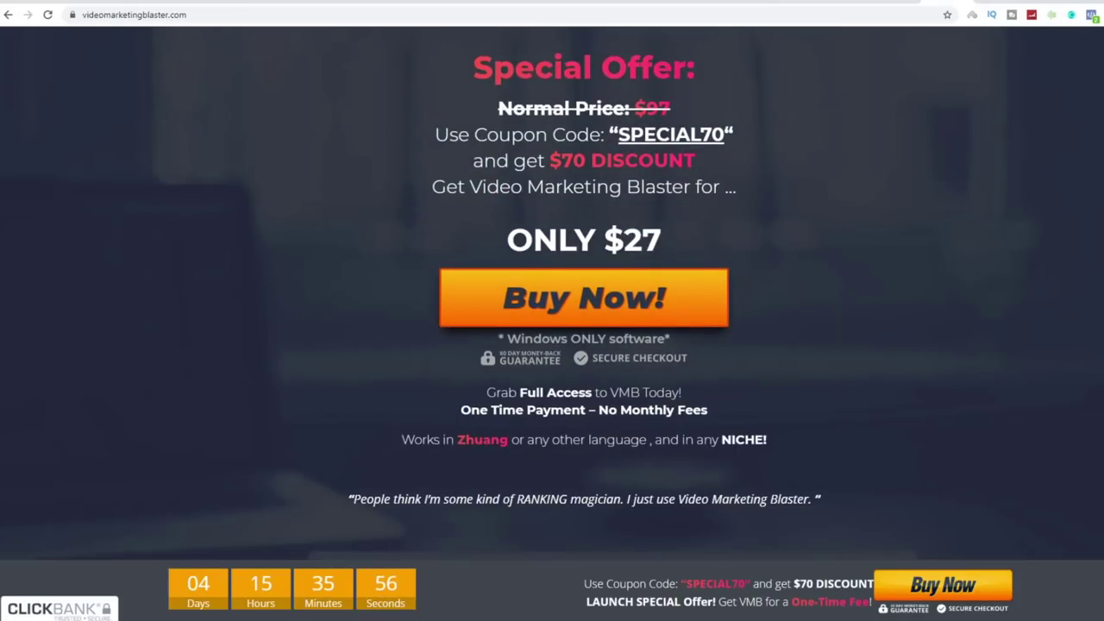
scroll(675, 237, "up", 2)
left_click(129, 15)
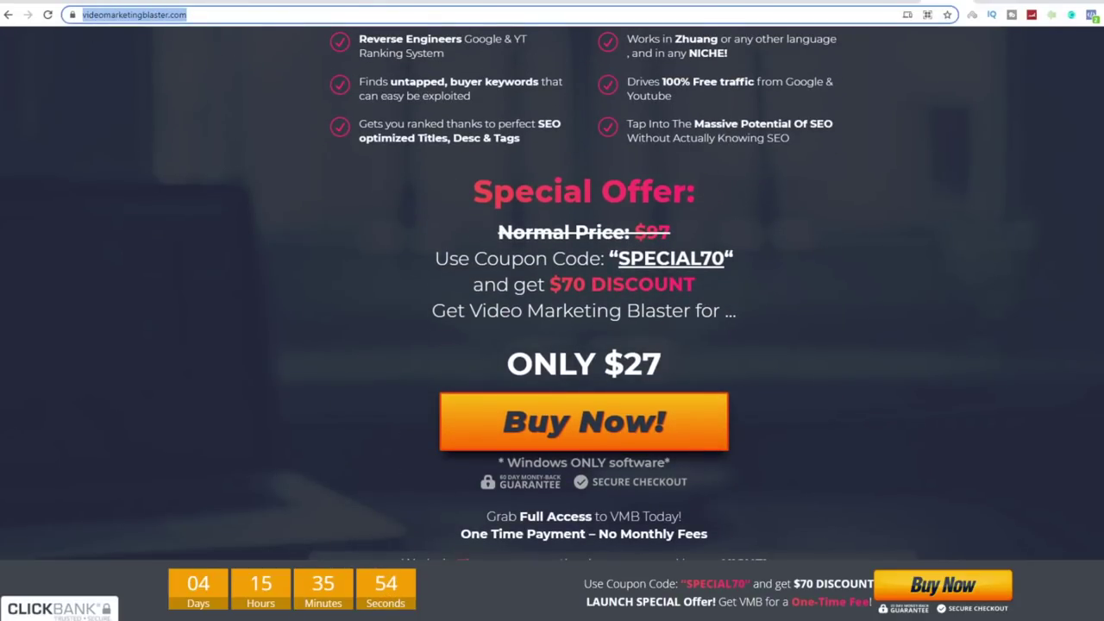
scroll(672, 253, "up", 2)
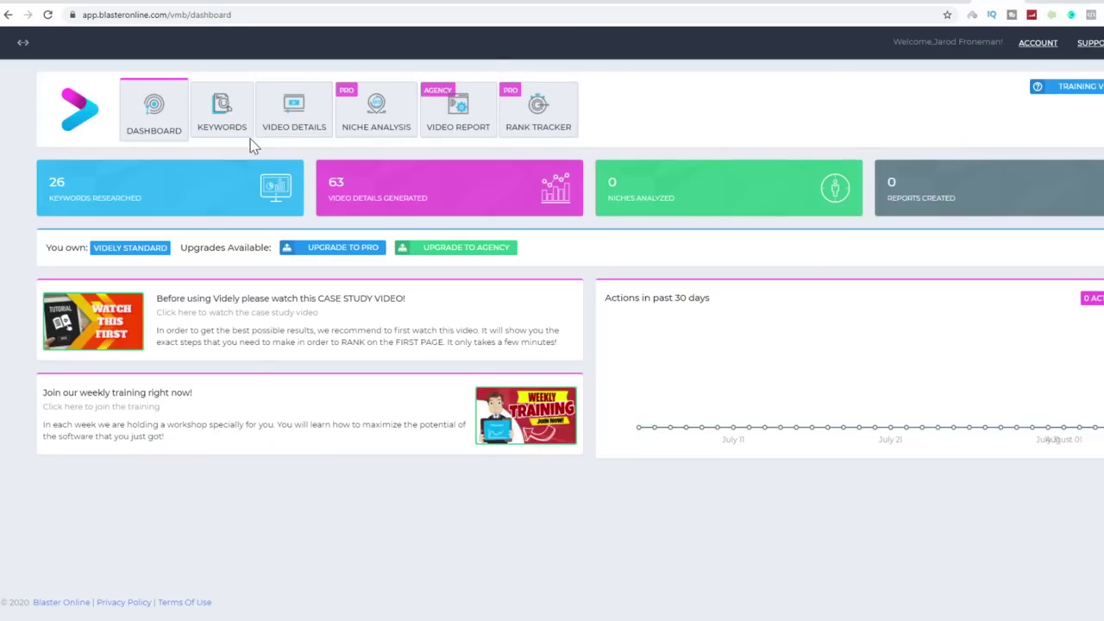
- Open the keyword tool in the Blaster Online dashboard and research "funny short stories" for World Wide/Everywhere
left_click(228, 114)
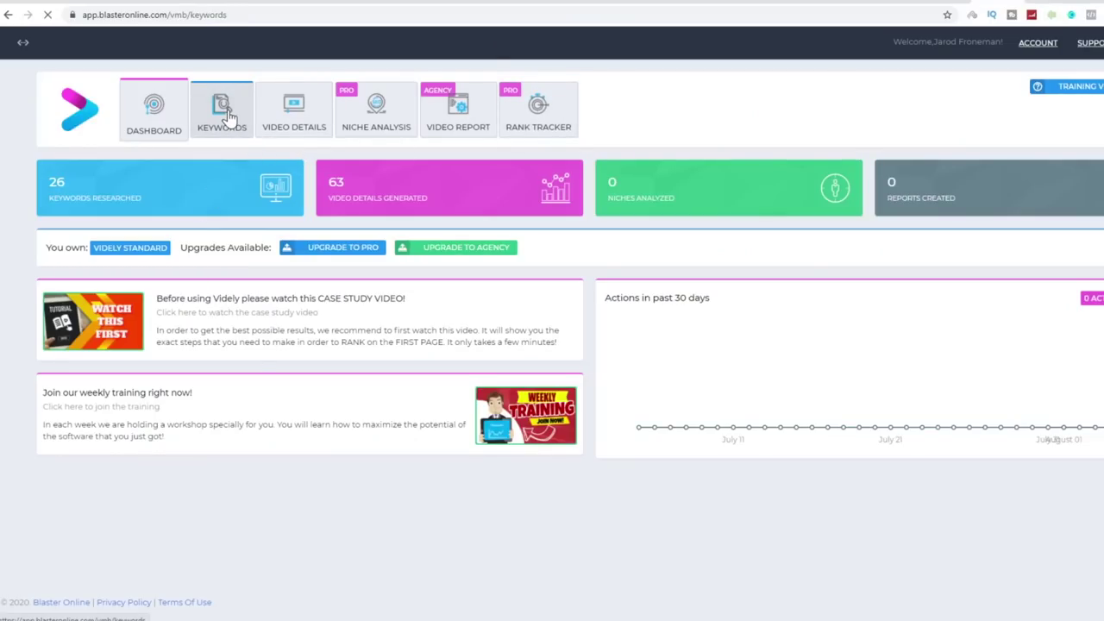
type("funny short stories")
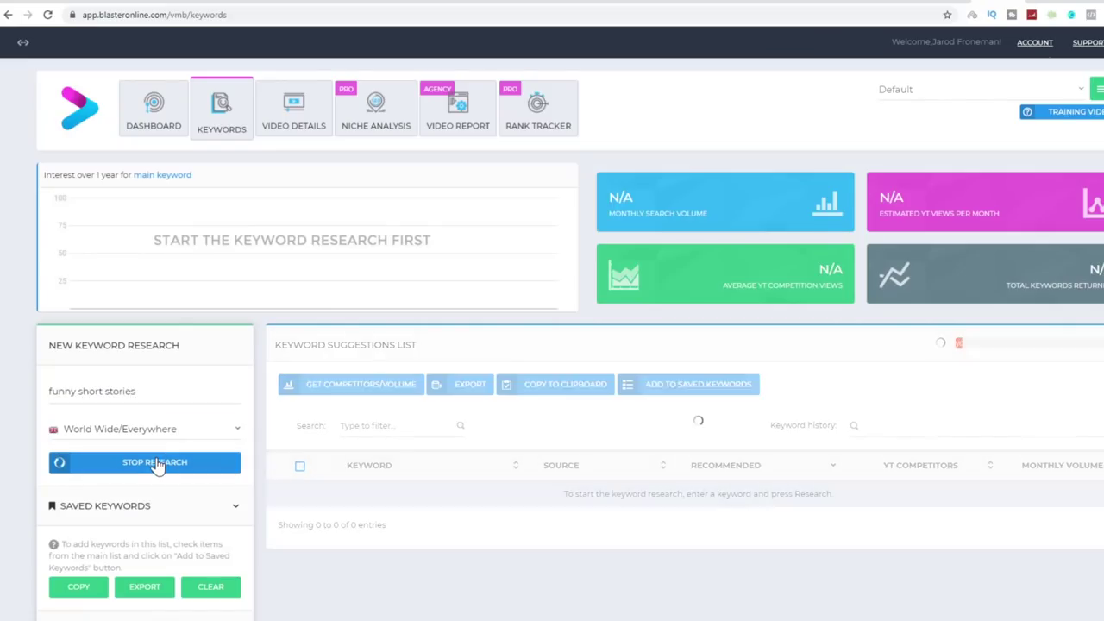
- Examine the keyword suggestions for "funny short stories", including the variants for girlfriend, friends, adults and kids
scroll(319, 431, "down", 2)
left_click_drag(496, 412, 348, 376)
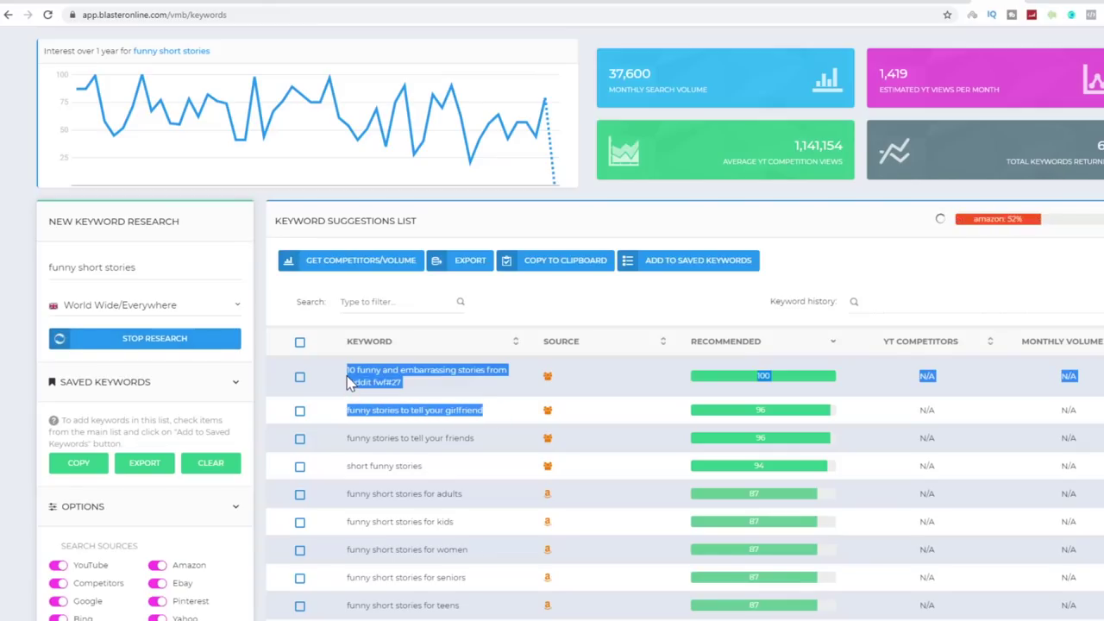
left_click(509, 513)
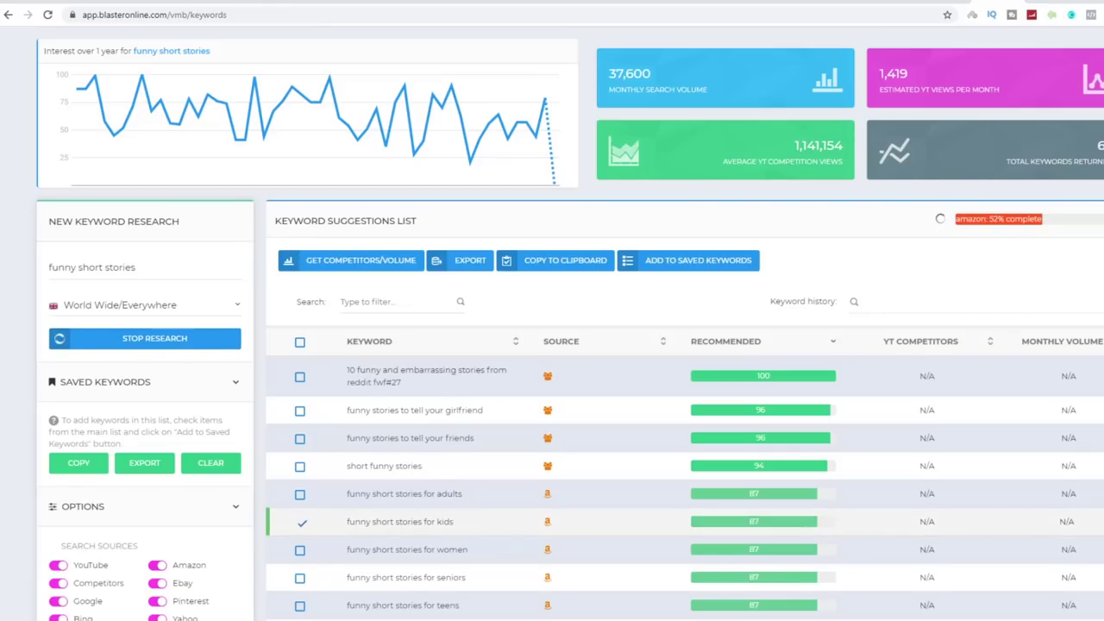
left_click(465, 521)
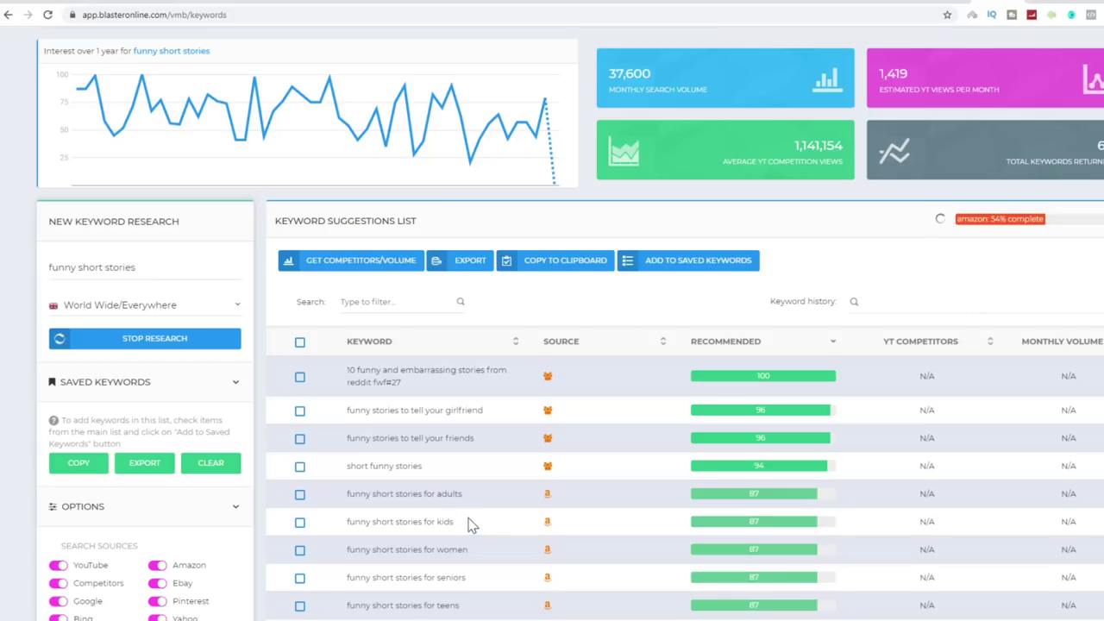
left_click_drag(480, 445, 358, 446)
left_click_drag(487, 413, 347, 413)
left_click_drag(483, 504, 349, 504)
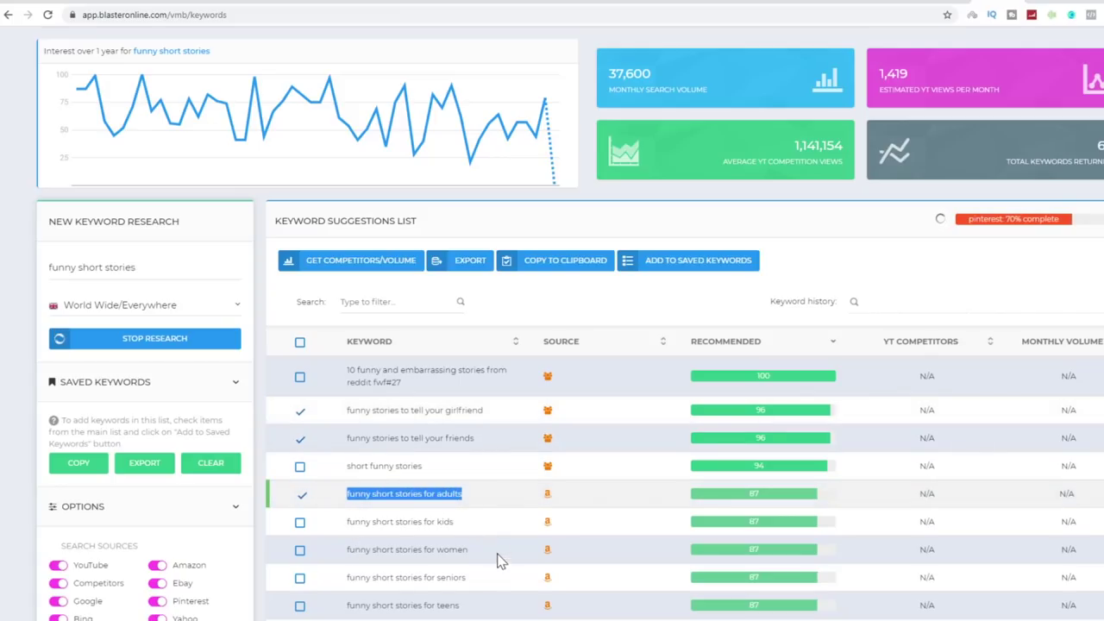
left_click(299, 524)
scroll(518, 500, "up", 2)
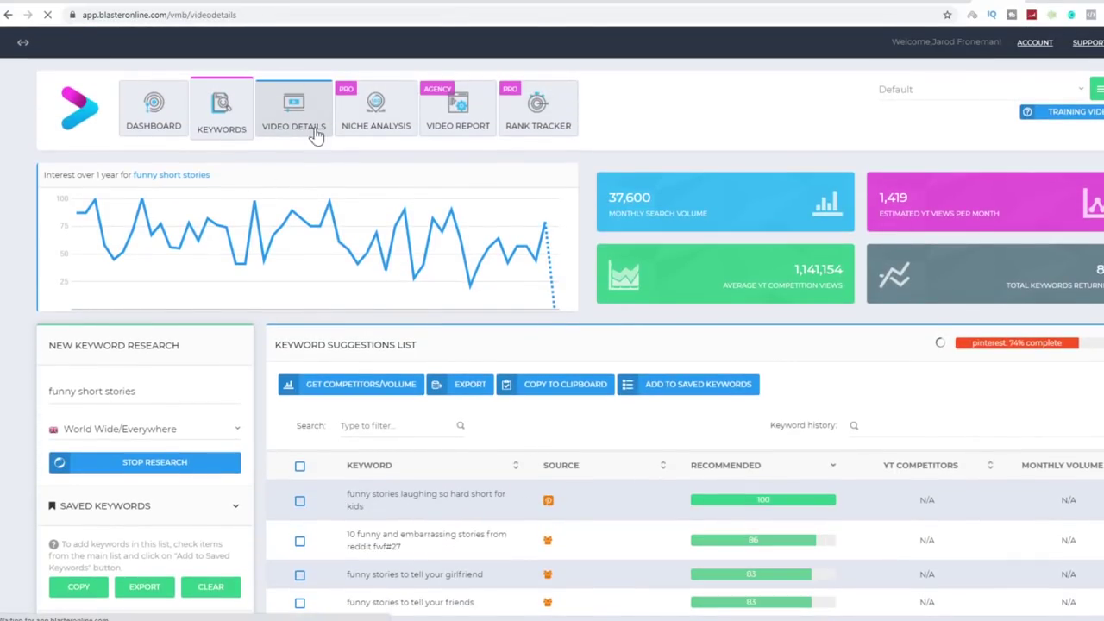
- Start generating new video details in English with main keyword "funny short stories", the General niche and the preselected title template
left_click(302, 121)
left_click(140, 222)
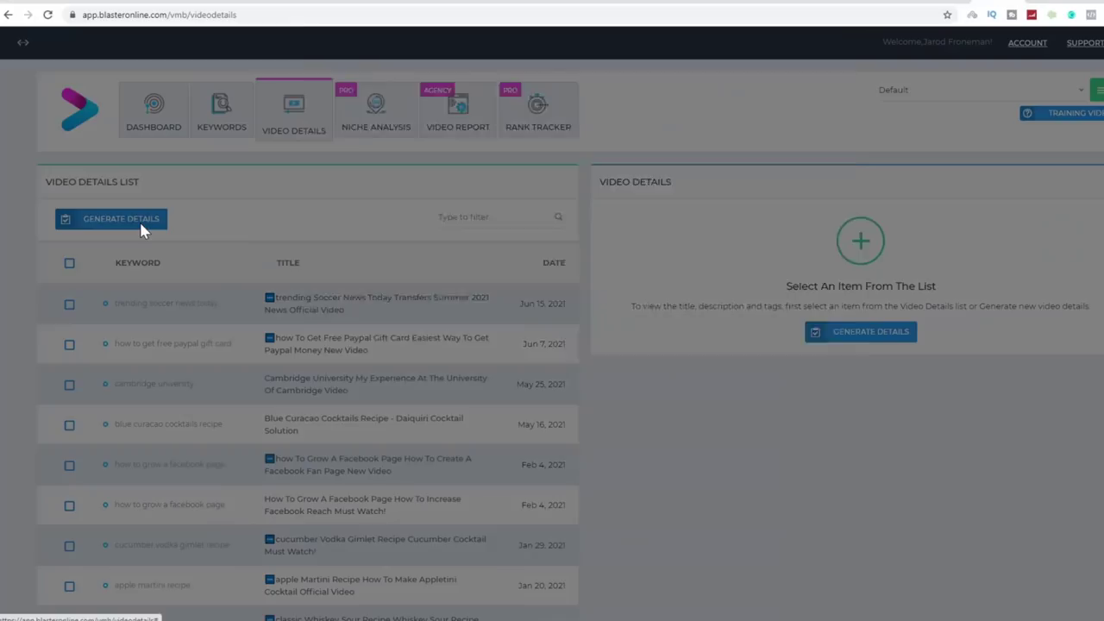
left_click(518, 174)
type("funny short stories")
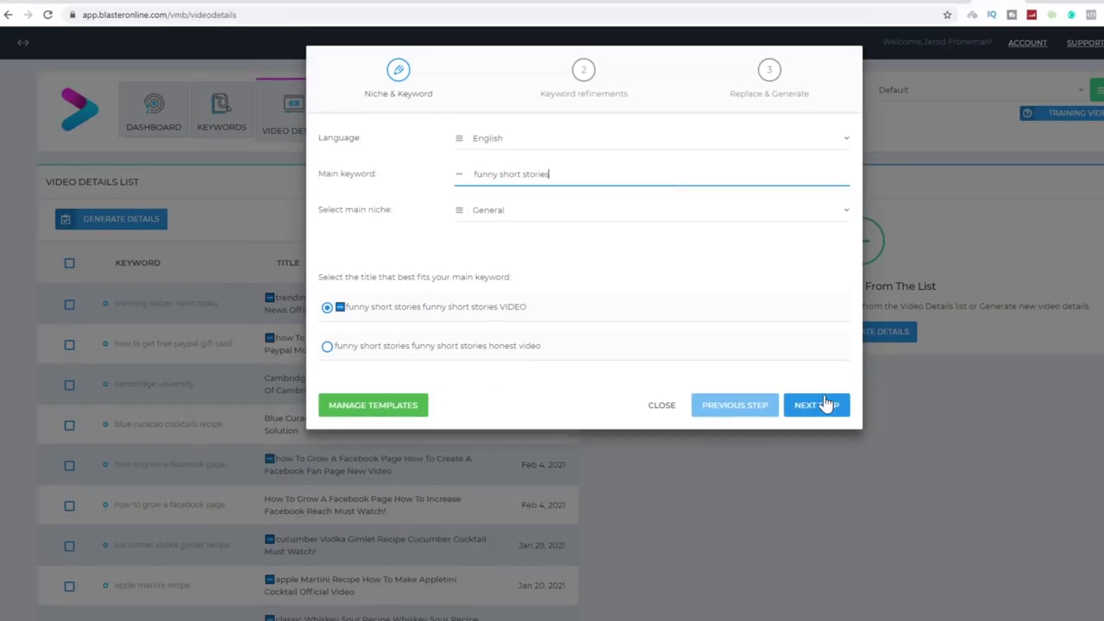
left_click(825, 405)
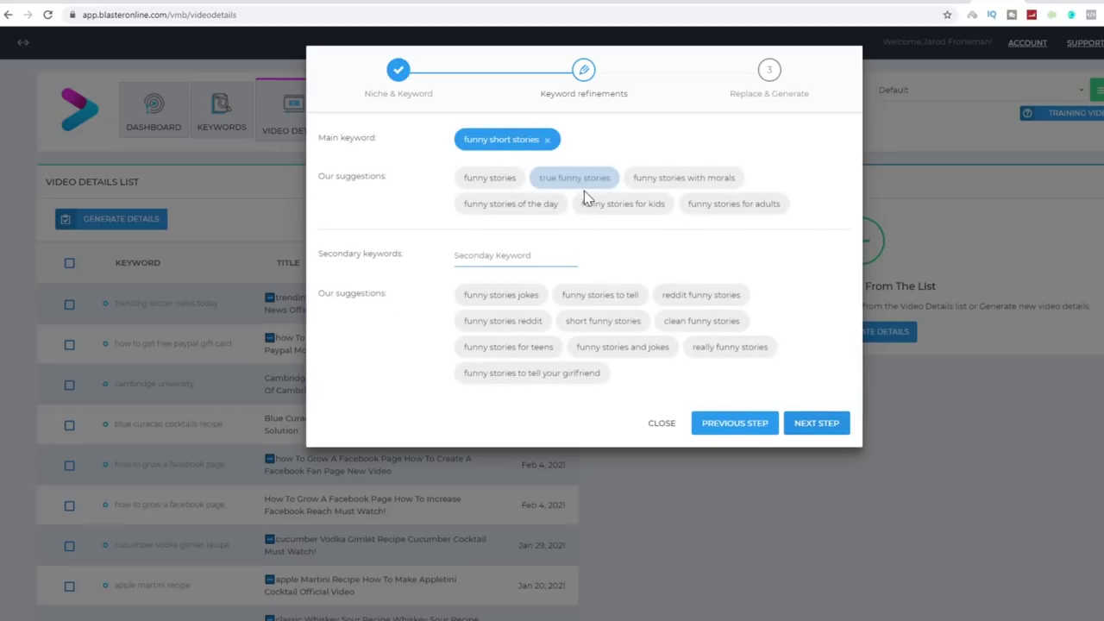
- Refine the main keyword to "funny stories for kids" and add secondary keywords "funny stories jokes", "funny stories to tell" and "funny stories and jokes"
left_click(646, 213)
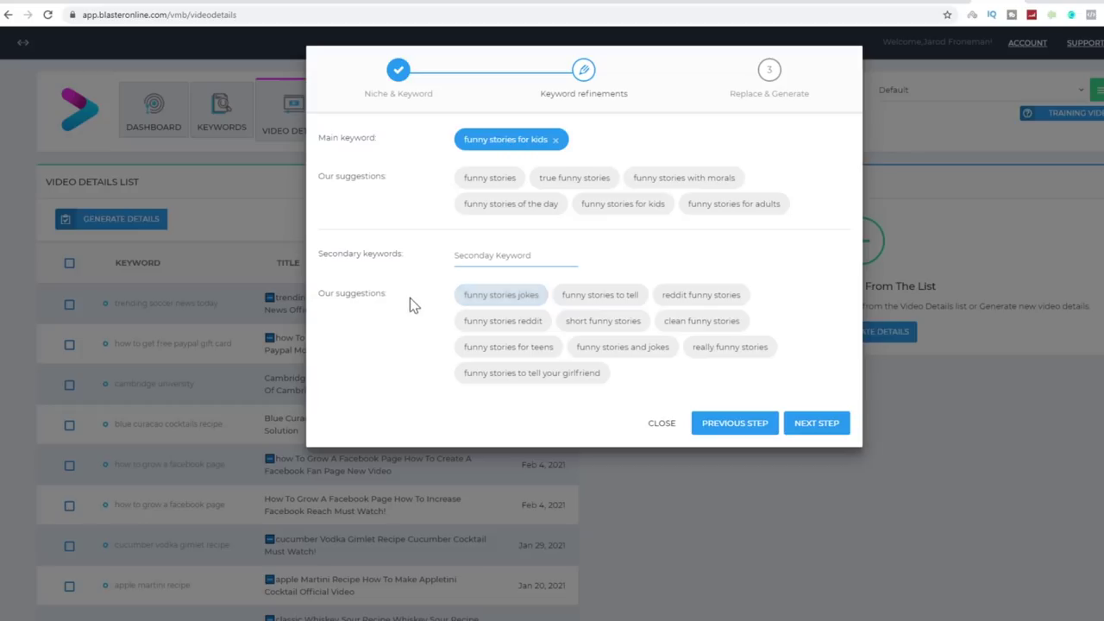
left_click(504, 298)
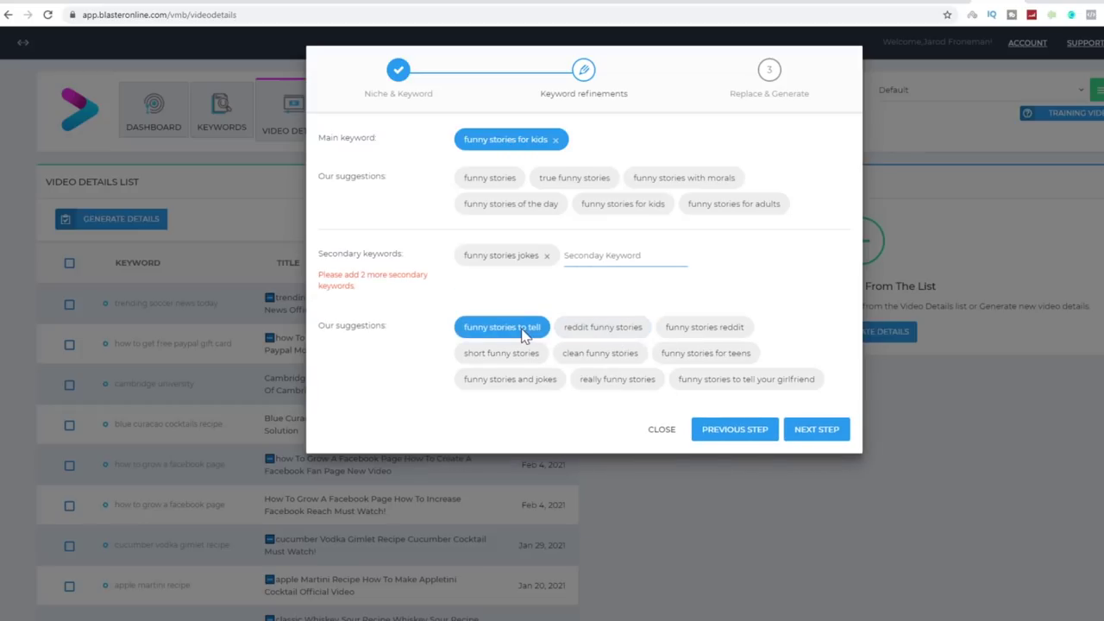
left_click(521, 336)
left_click(725, 360)
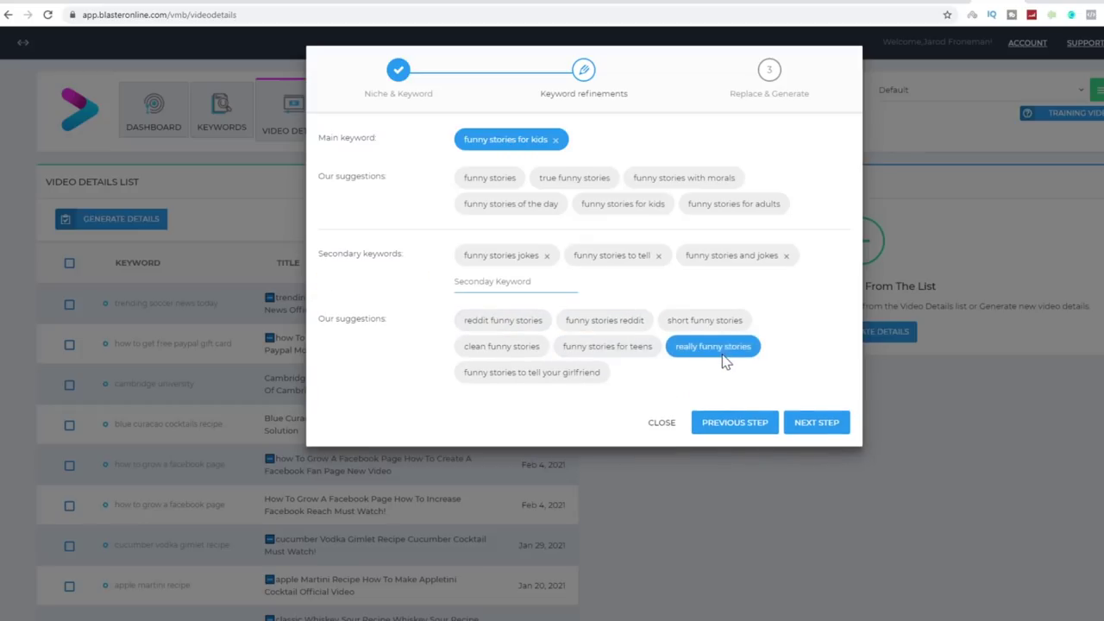
- Generate one set of title, description and tags with the General profile, and open the new "funny stories for kids" entry
left_click(814, 424)
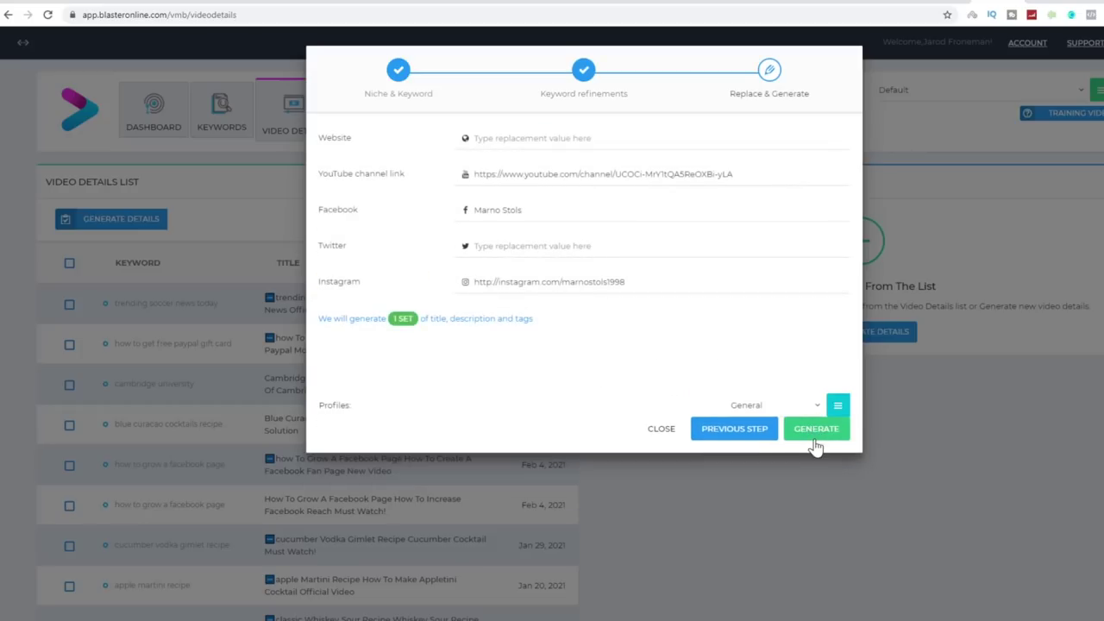
left_click(816, 429)
left_click(557, 381)
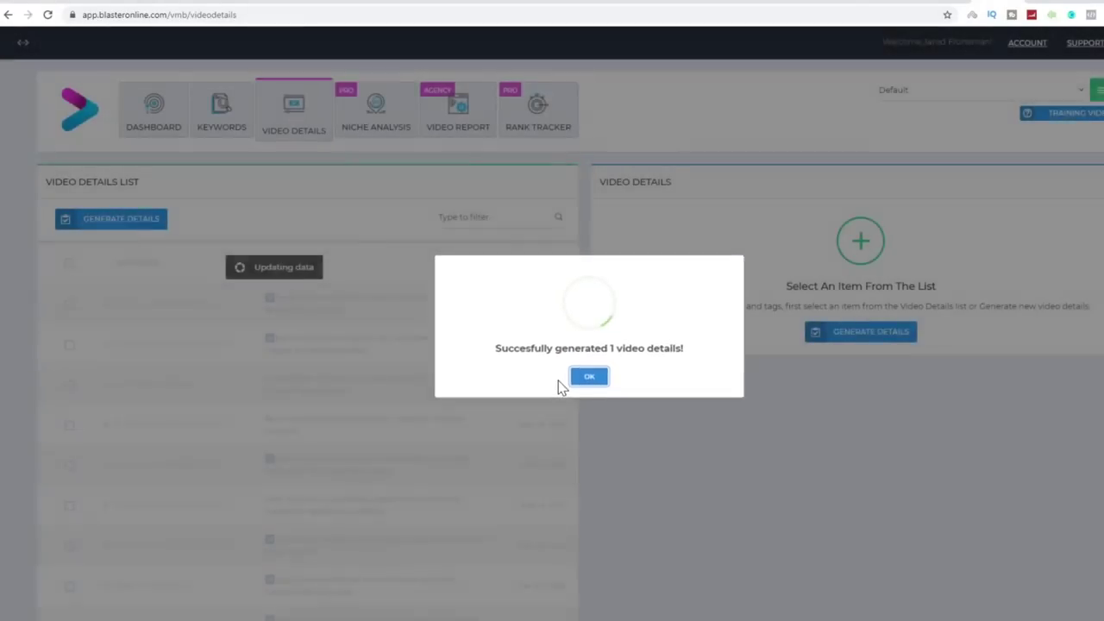
left_click(579, 376)
left_click(173, 316)
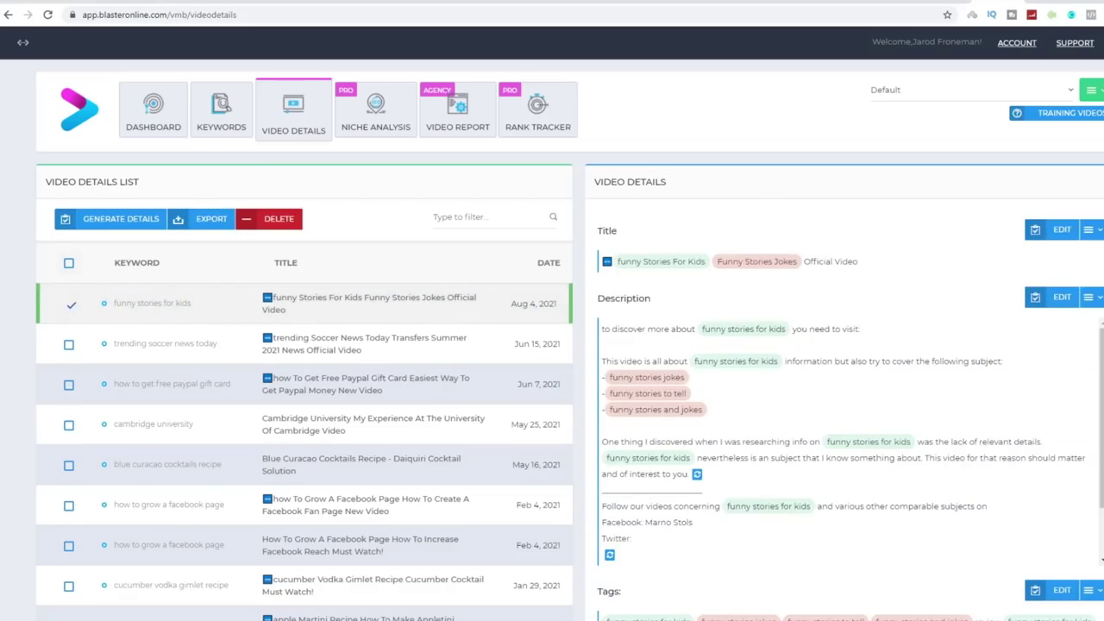
- Review the generated title, description and tags against the YouTube upload draft
scroll(569, 324, "down", 2)
scroll(751, 249, "down", 3)
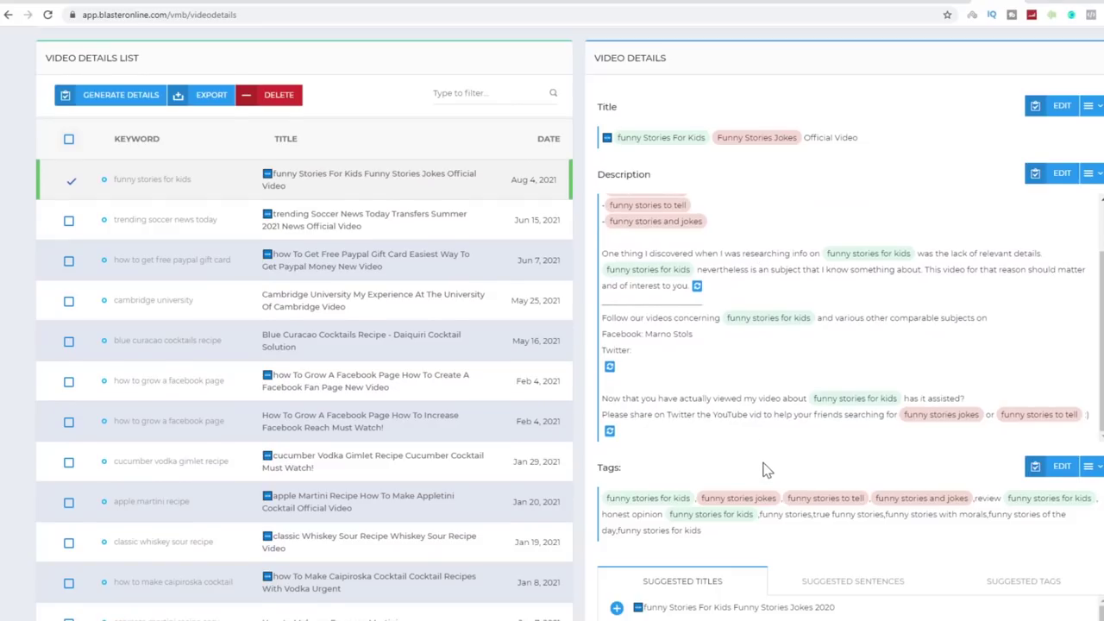
scroll(767, 470, "up", 2)
left_click(894, 2)
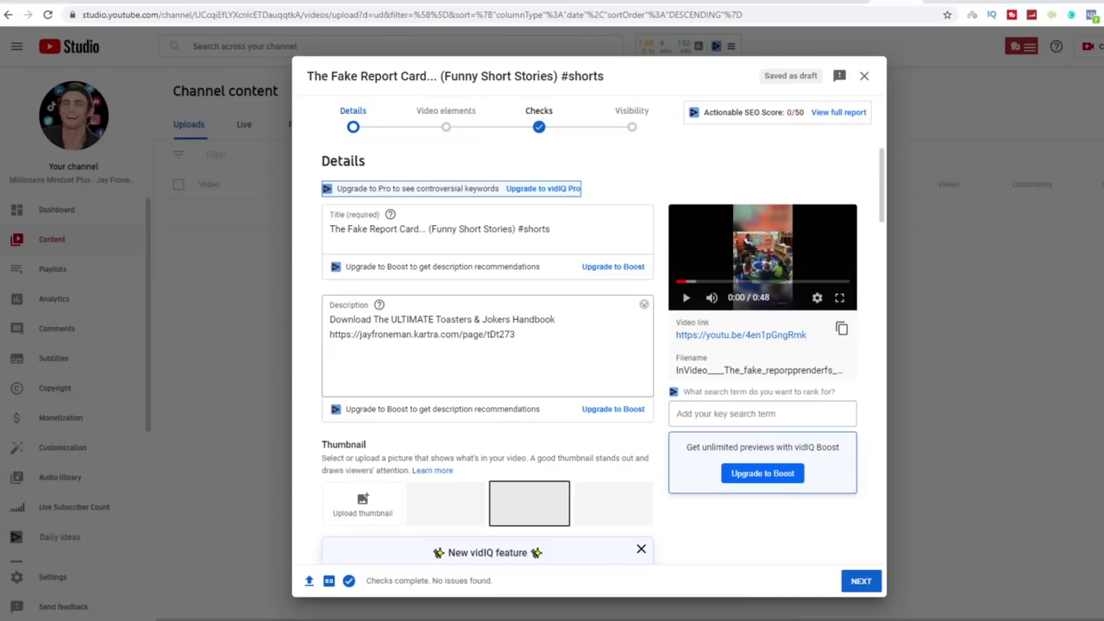
left_click(983, 2)
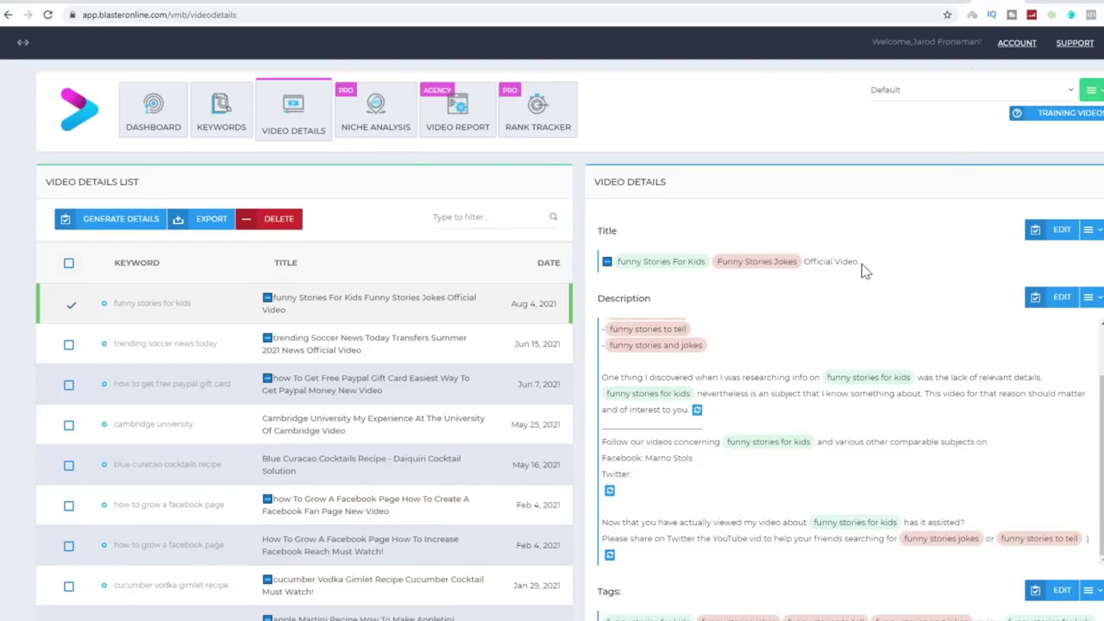
scroll(815, 330, "up", 3)
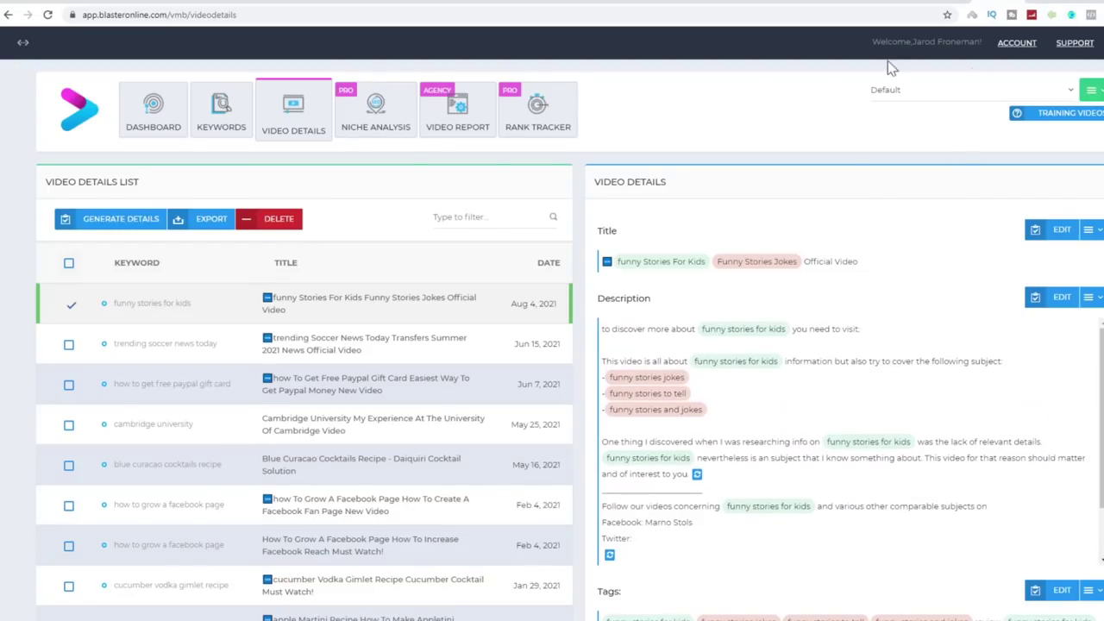
left_click(902, 2)
left_click(862, 2)
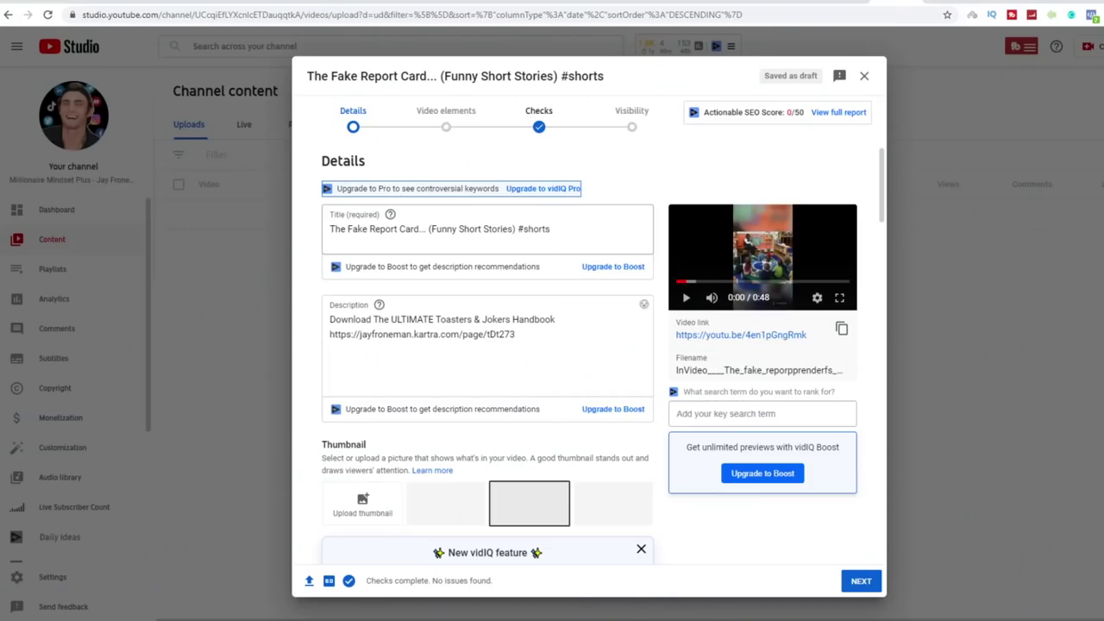
left_click(824, 1)
key("ctrl+a")
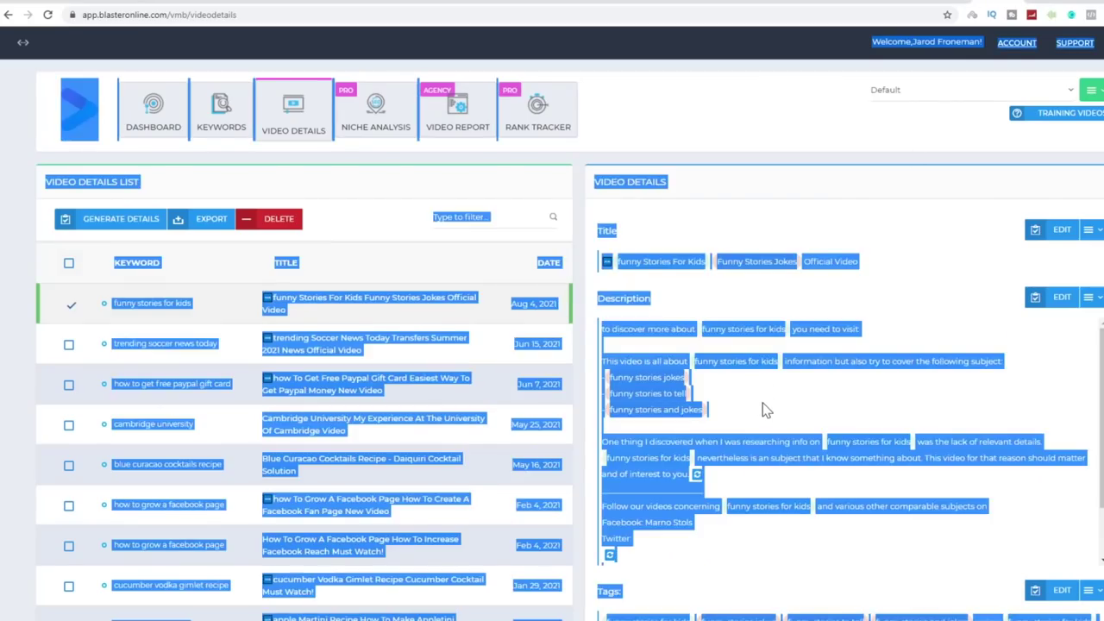
left_click(764, 392)
- Copy the generated description and paste it below the landing page link in the YouTube video's description
left_click(1091, 296)
left_click(1026, 326)
left_click(863, 1)
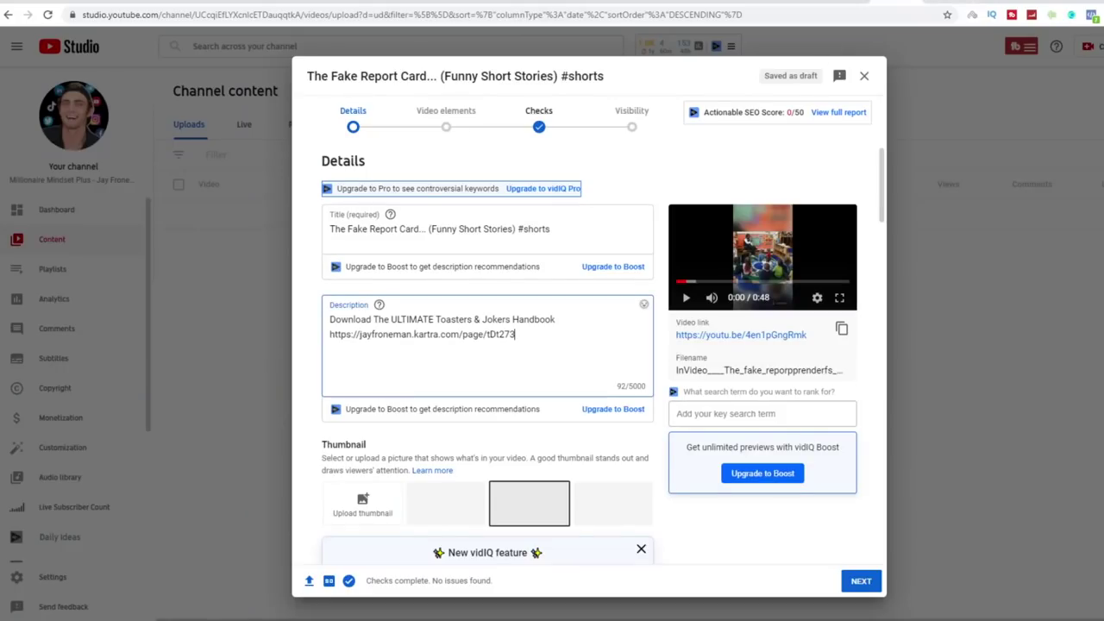
key("ctrl+v")
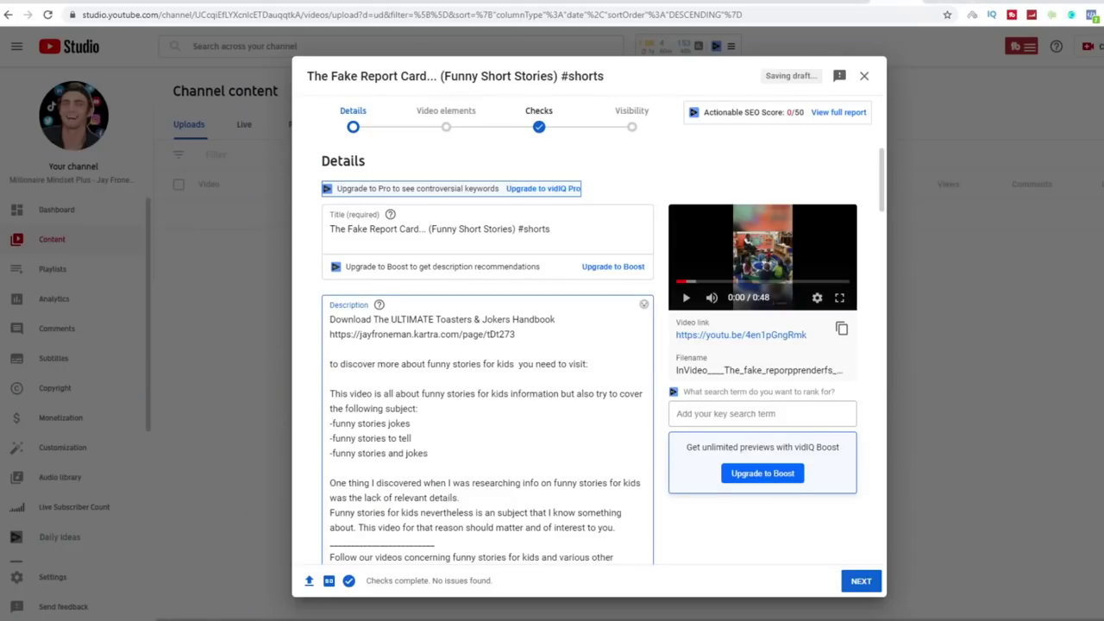
- Copy the landing page link within the description and paste it on the line beneath "you need to visit:"
key("shift+Up")
key("shift+Down")
key("ctrl+c")
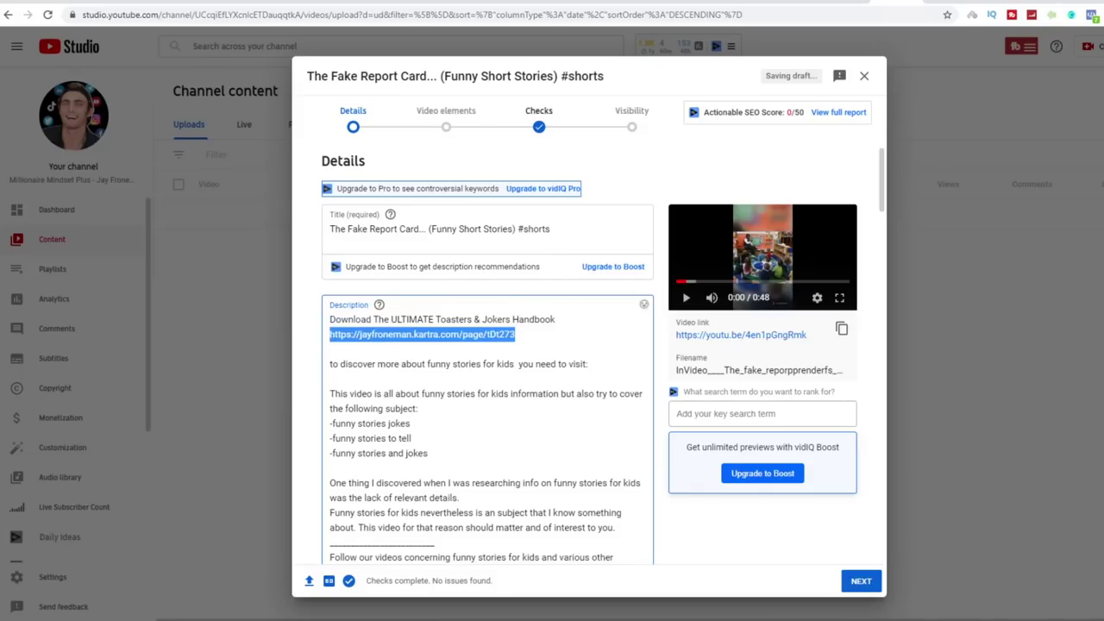
key("Down")
key("Down")
key("End")
key("Return")
key("ctrl+v")
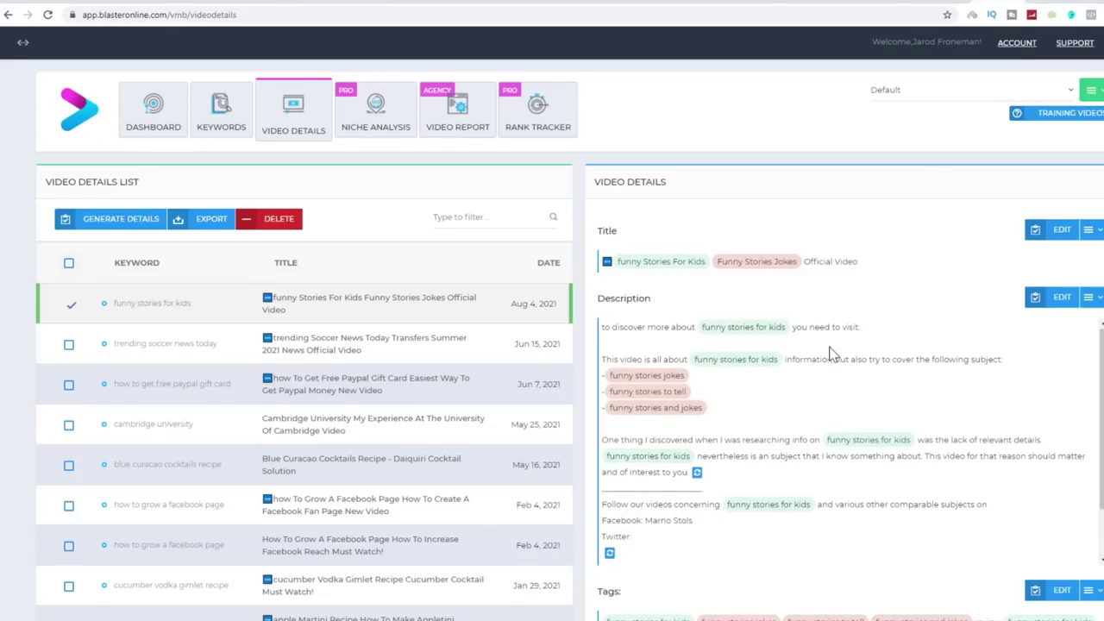
- Copy the generated tags from the "funny stories for kids" entry and paste them into the YouTube video's tags
scroll(925, 372, "down", 10)
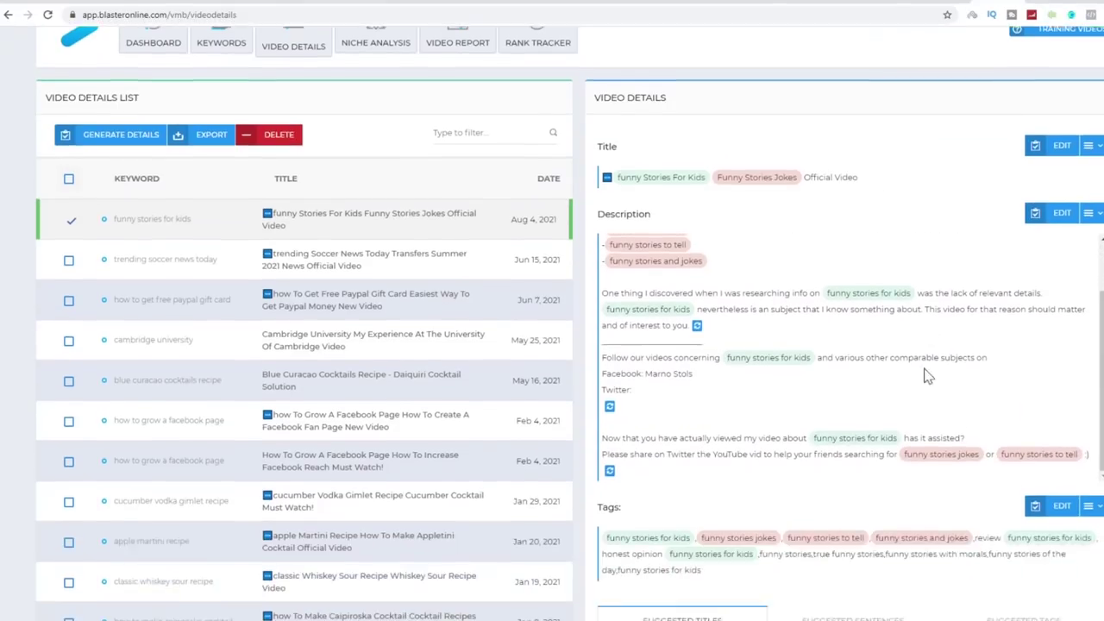
left_click(1089, 218)
left_click(1042, 246)
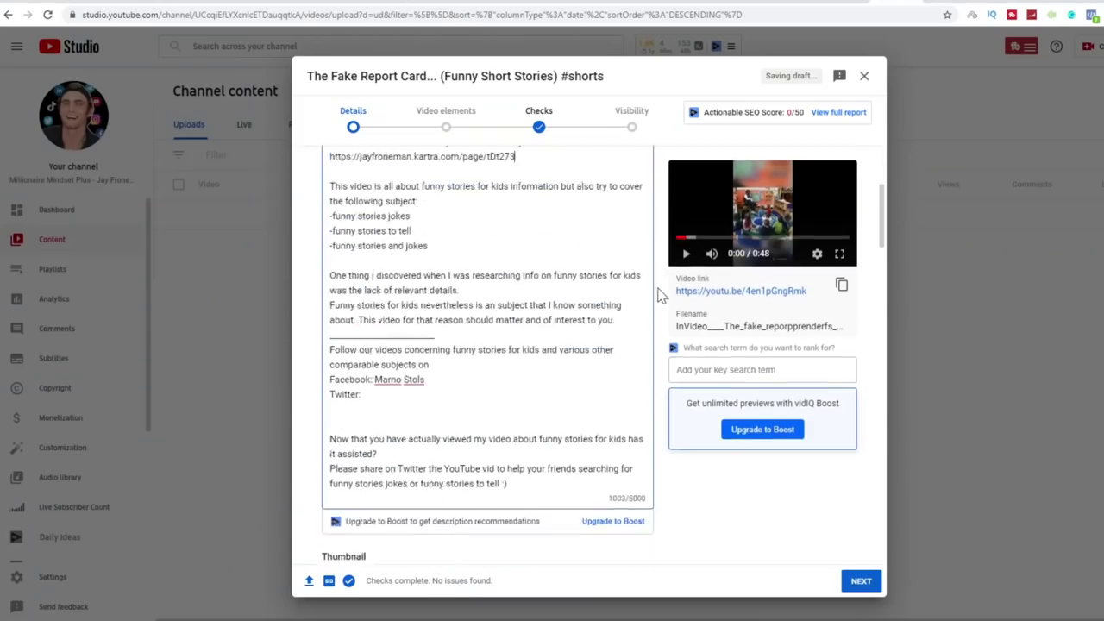
scroll(475, 321, "down", 4)
scroll(475, 320, "down", 8)
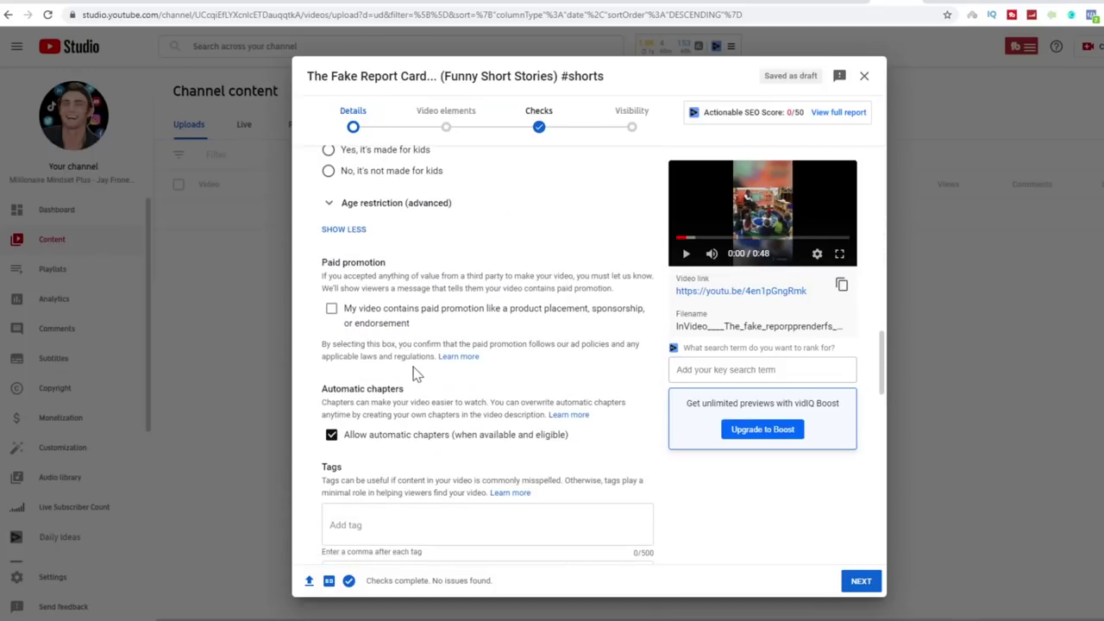
left_click(517, 401)
key("ctrl+v")
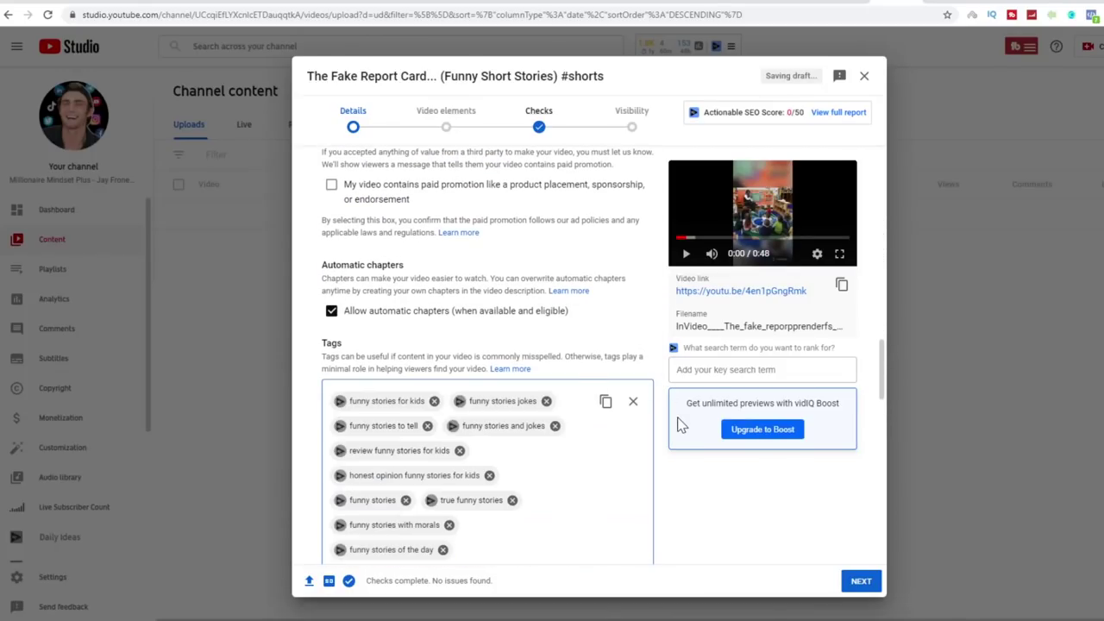